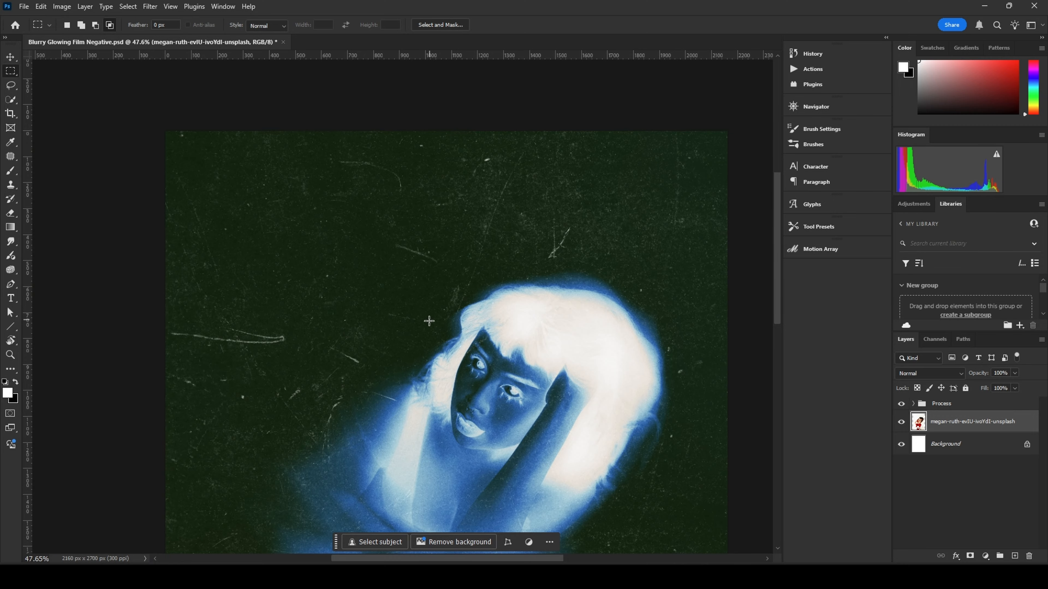
Step: Examine the finished blurry glowing film negative example at several zoom levels
scroll(428, 316, up, 3)
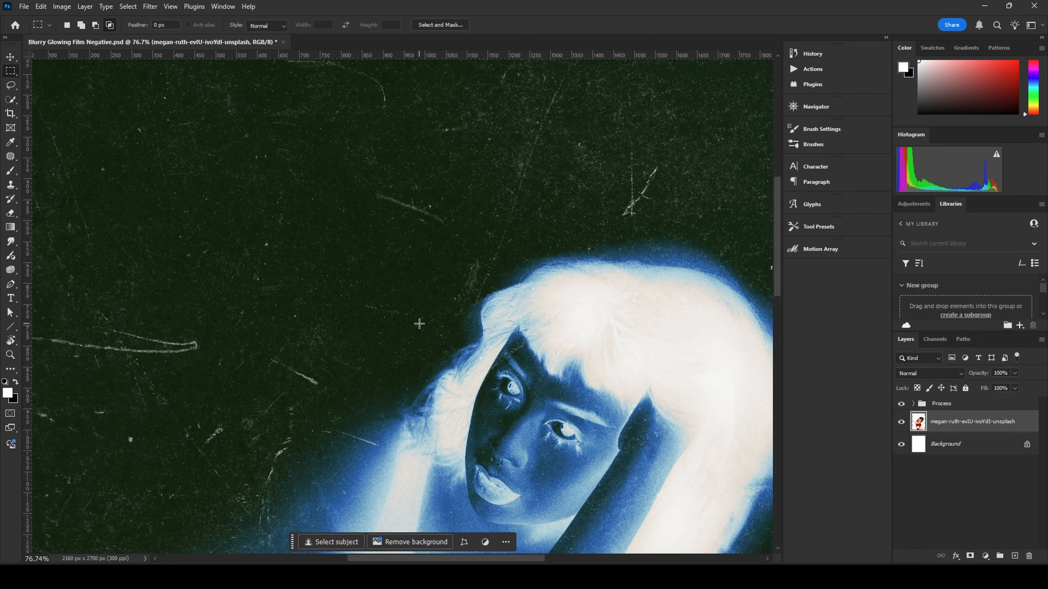
scroll(492, 366, down, 3)
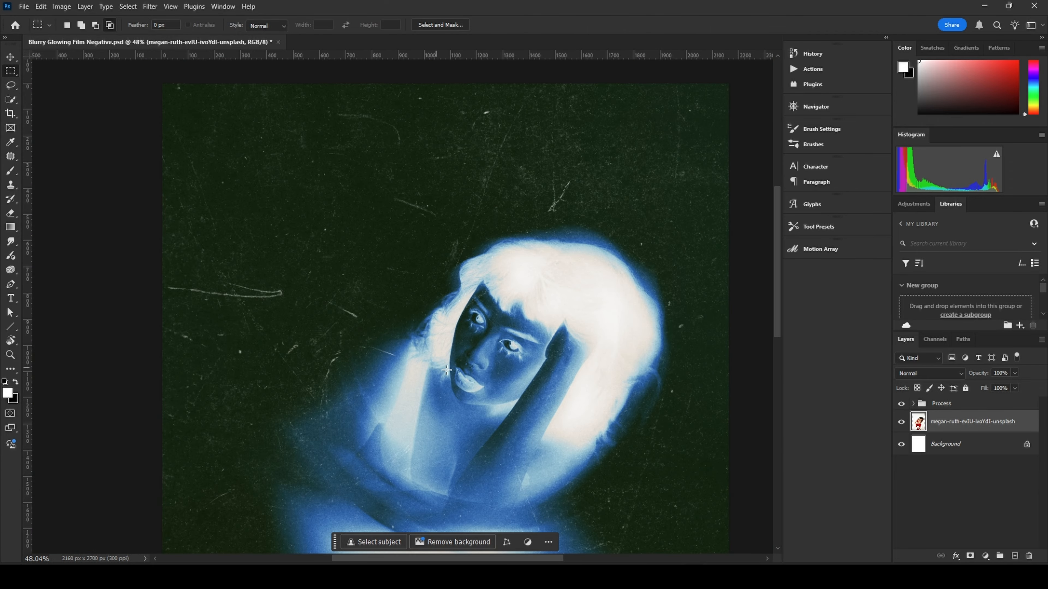
scroll(520, 418, up, 3)
scroll(515, 429, up, 3)
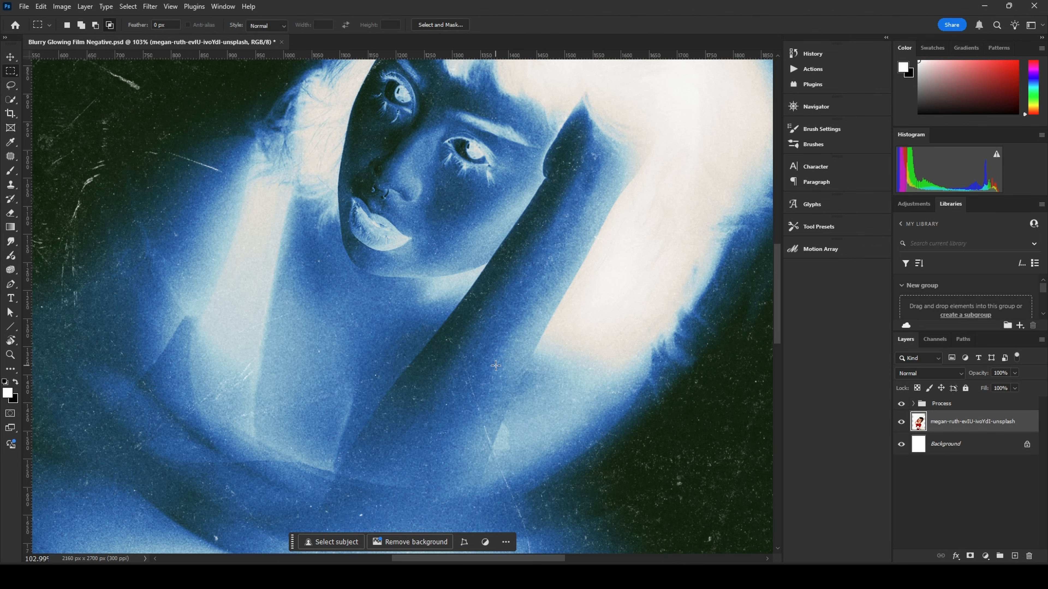
scroll(495, 366, down, 5)
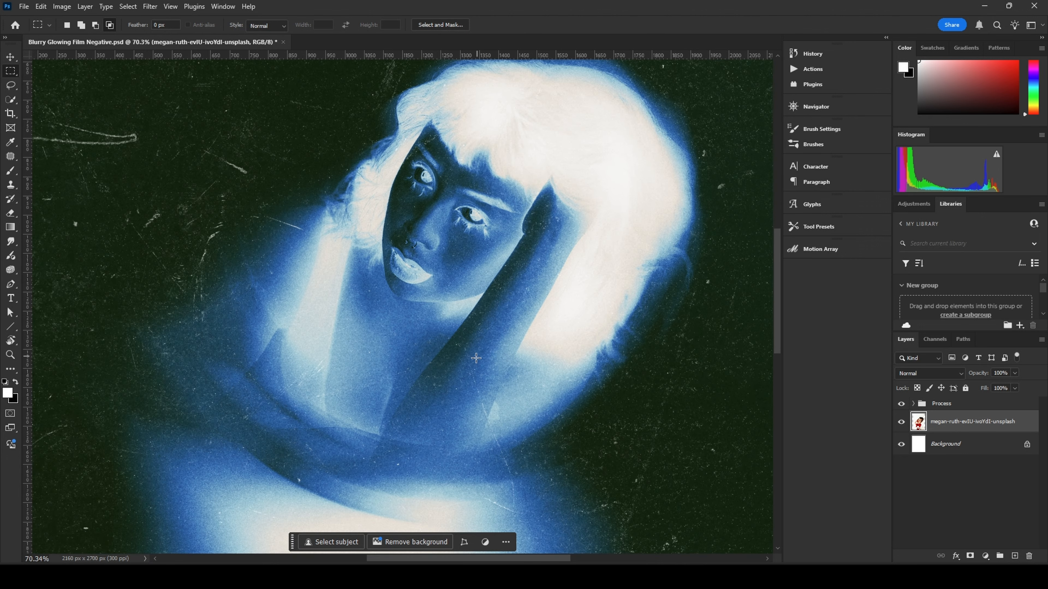
scroll(474, 371, down, 3)
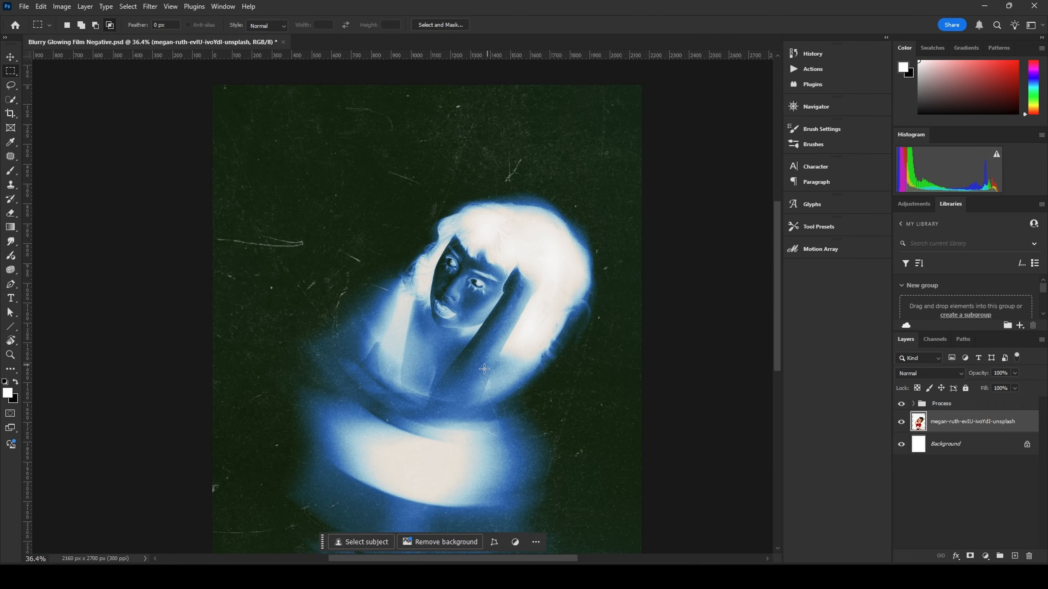
key(ctrl+0)
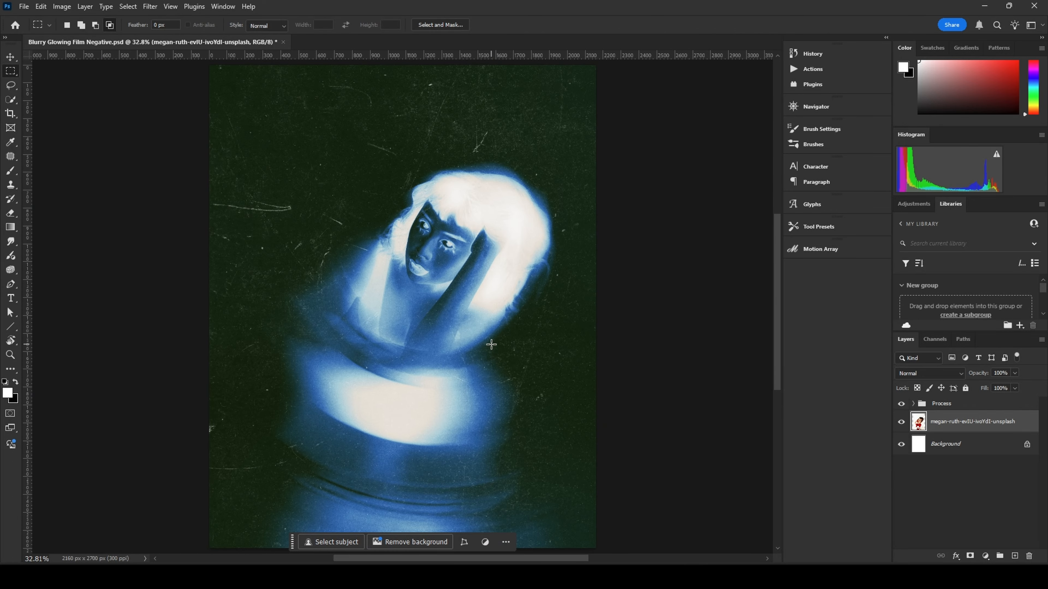
Step: Create a new 2160 x 2700 px document at 300 ppi
key(ctrl+n)
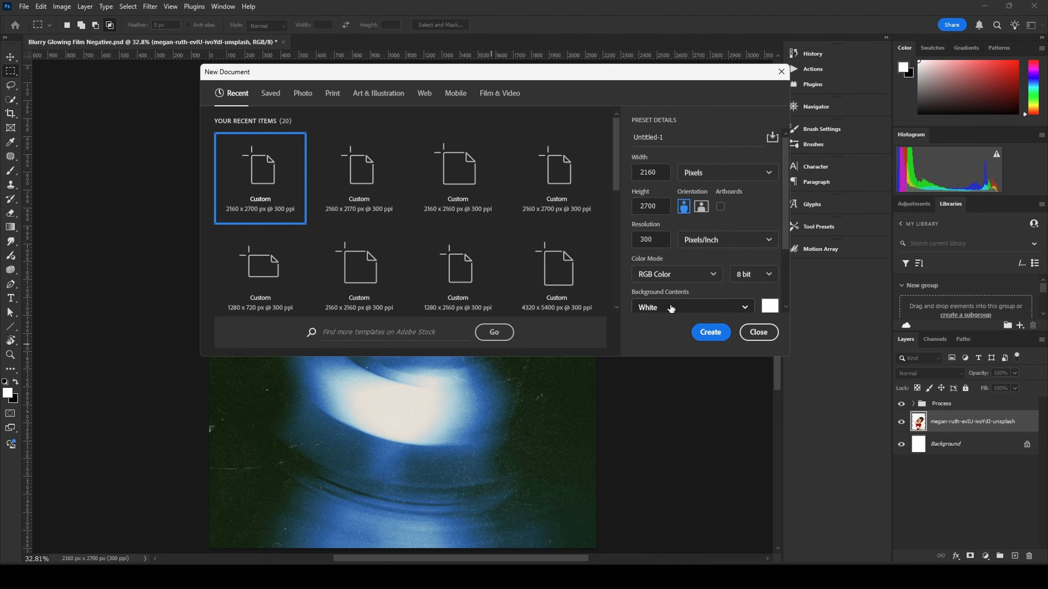
click(712, 333)
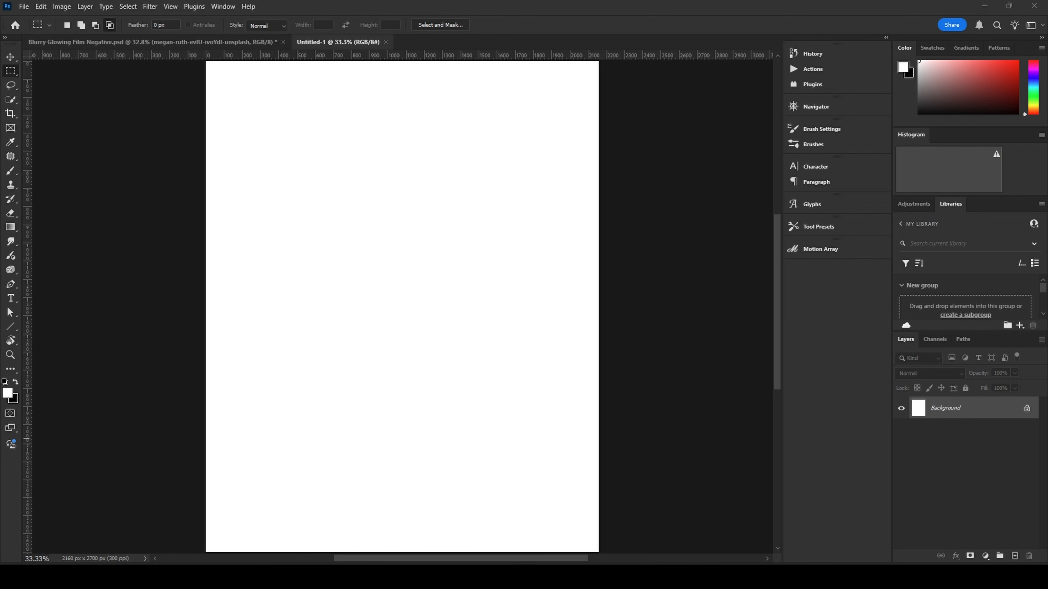
Step: Place the portrait photo into the new document and commit the placement
drag(725, 307, 420, 325)
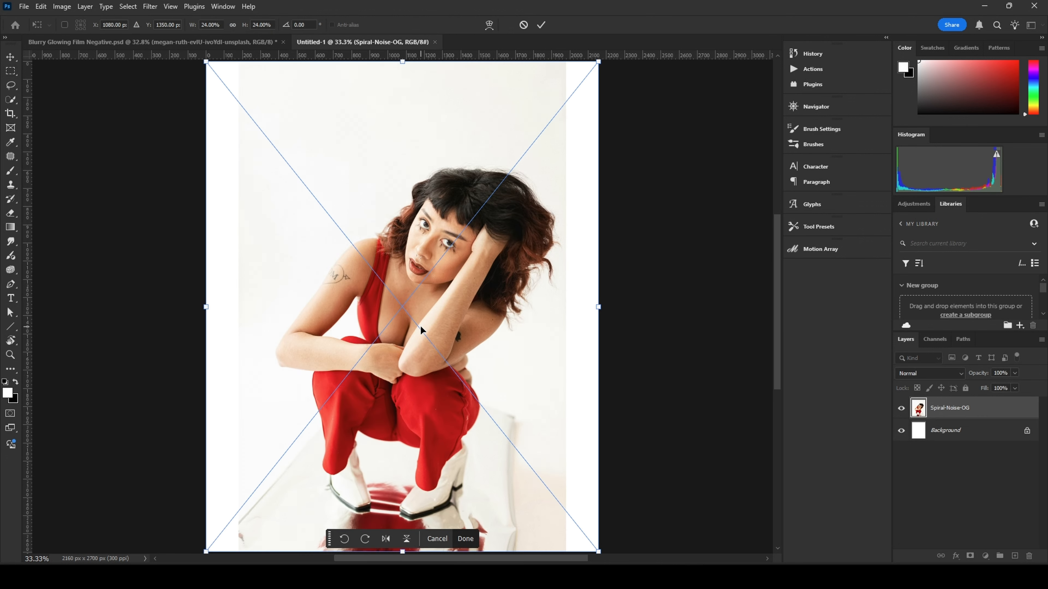
click(540, 26)
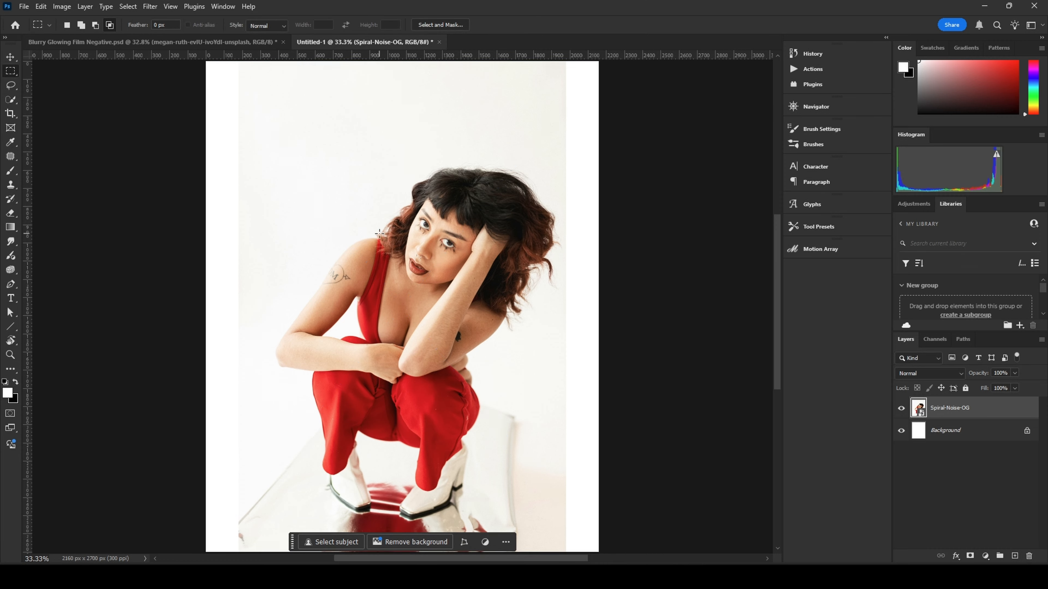
Step: Rasterize the placed photo layer
scroll(310, 254, up, 3)
scroll(311, 253, down, 4)
scroll(311, 253, up, 2)
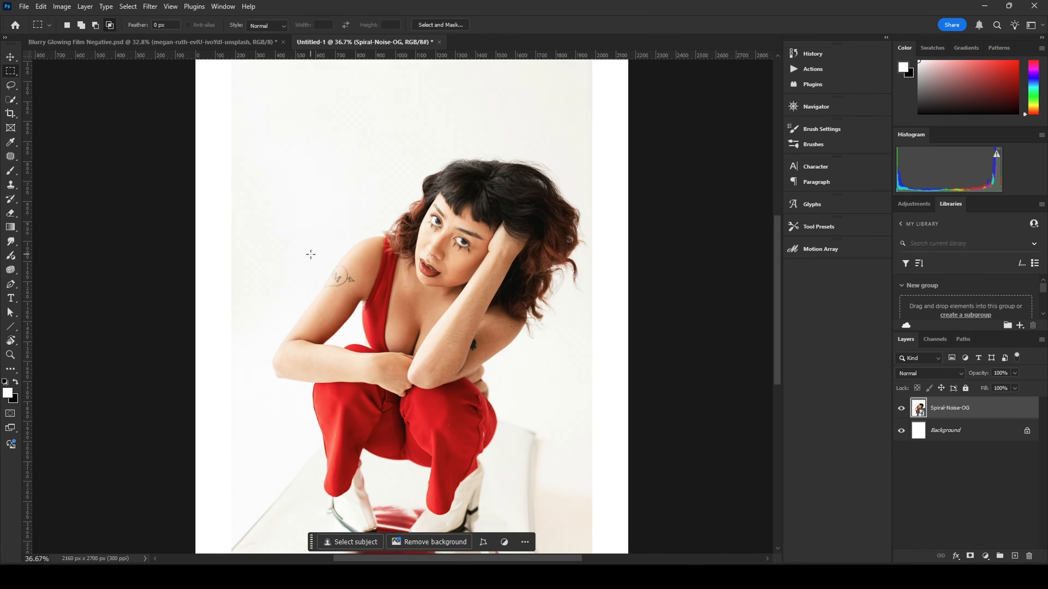
scroll(317, 253, down, 1)
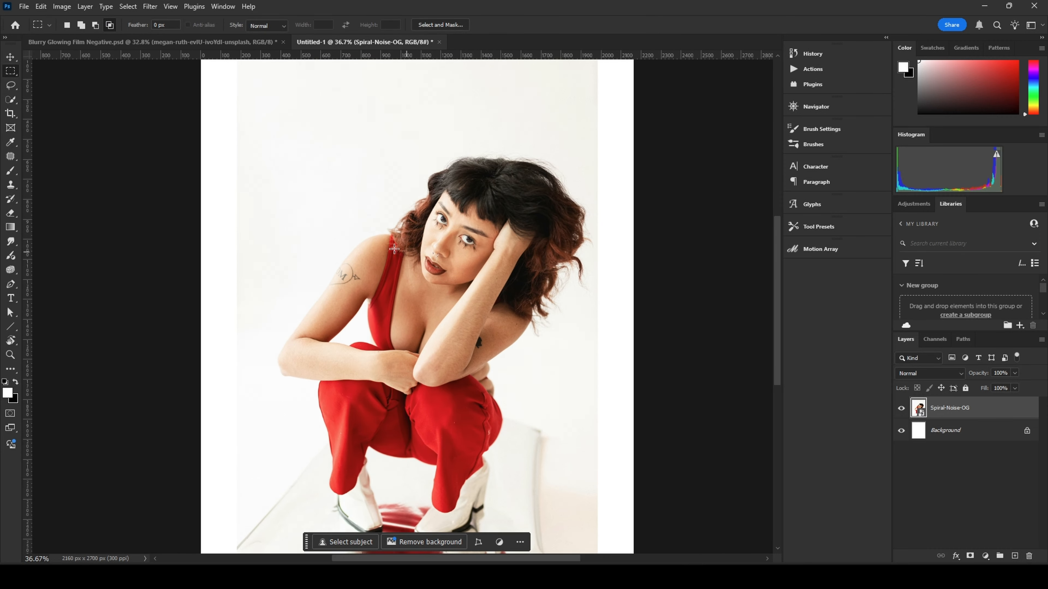
drag(377, 222, 430, 273)
scroll(325, 237, down, 3)
scroll(325, 237, up, 1)
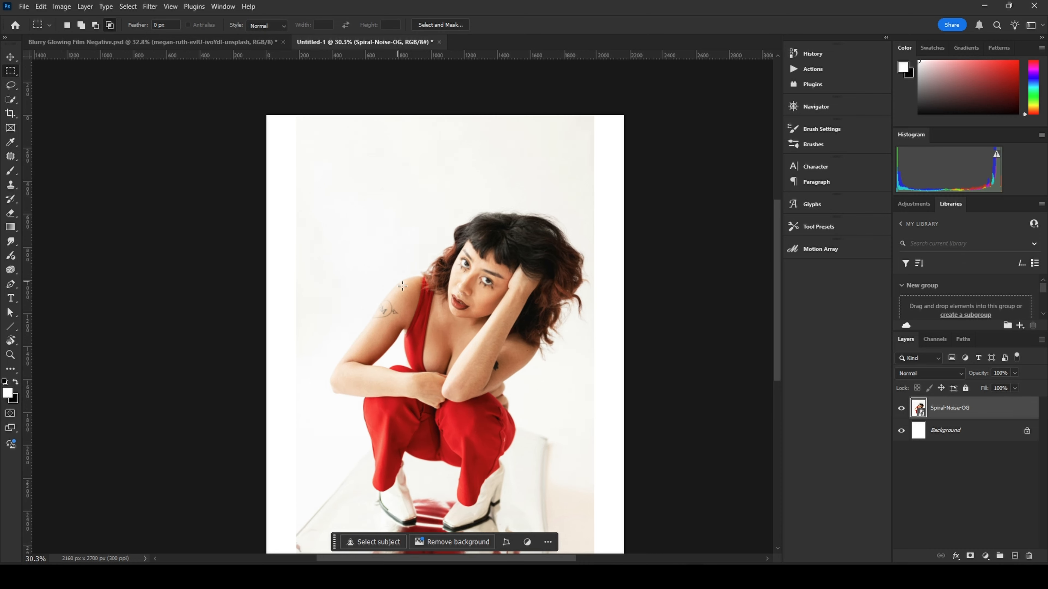
drag(399, 313, 405, 290)
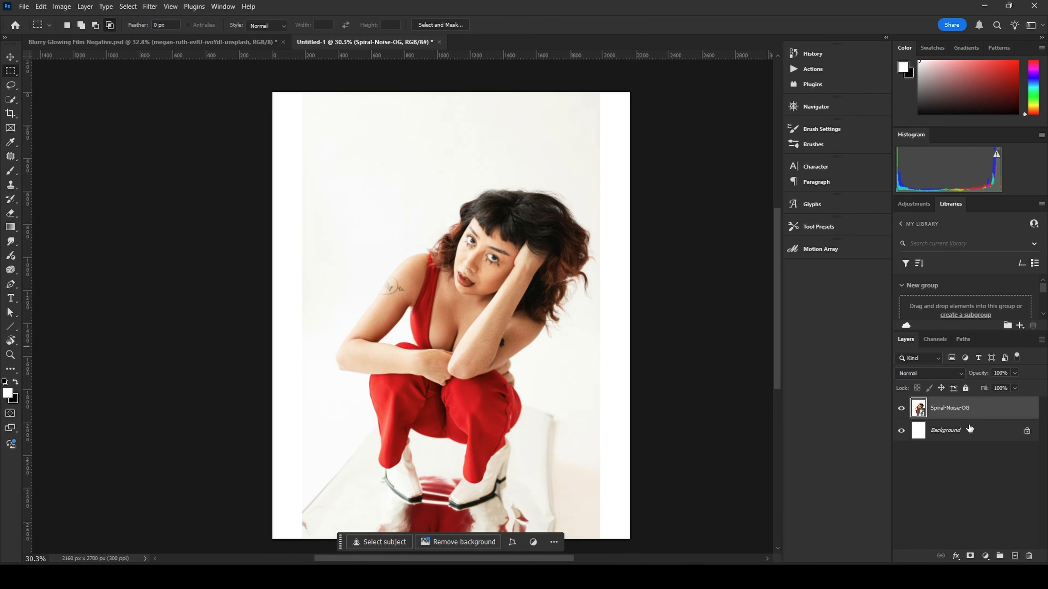
right_click(983, 412)
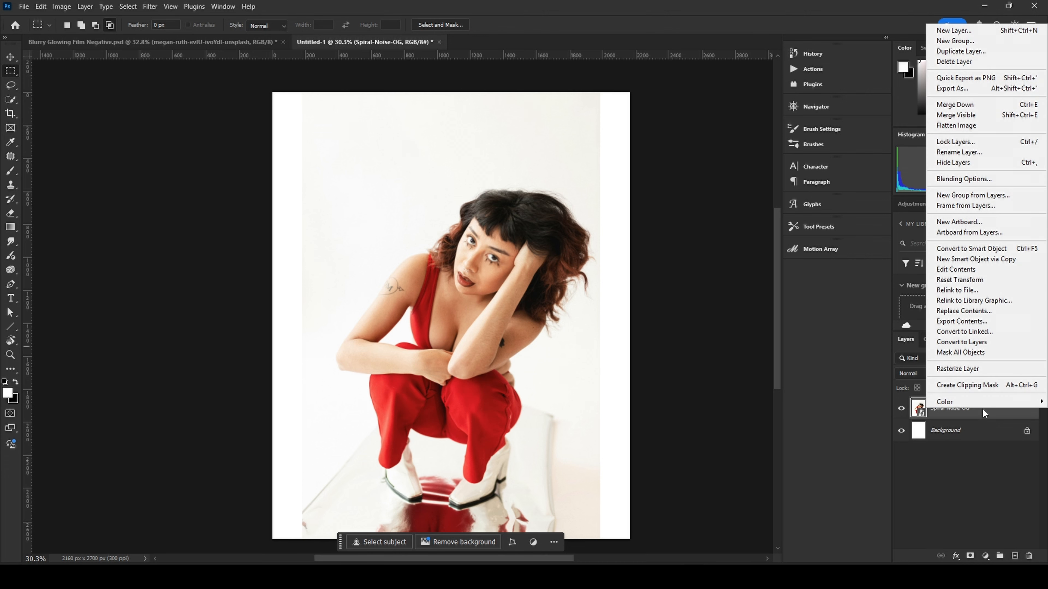
click(985, 370)
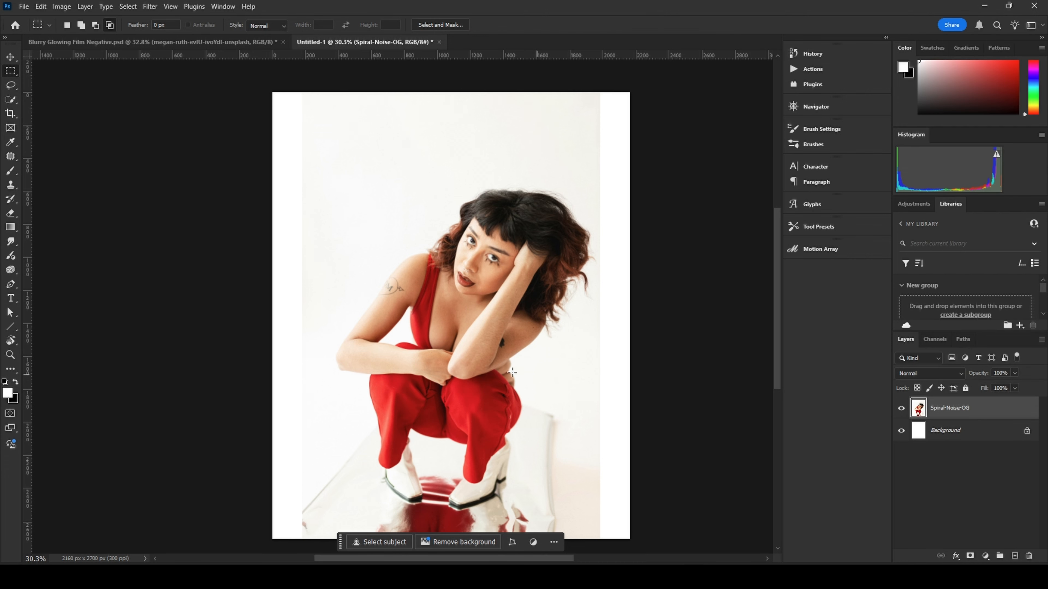
Step: Select the empty strip along the canvas's left edge, fill it with Content-Aware fill, and deselect
drag(482, 365, 488, 358)
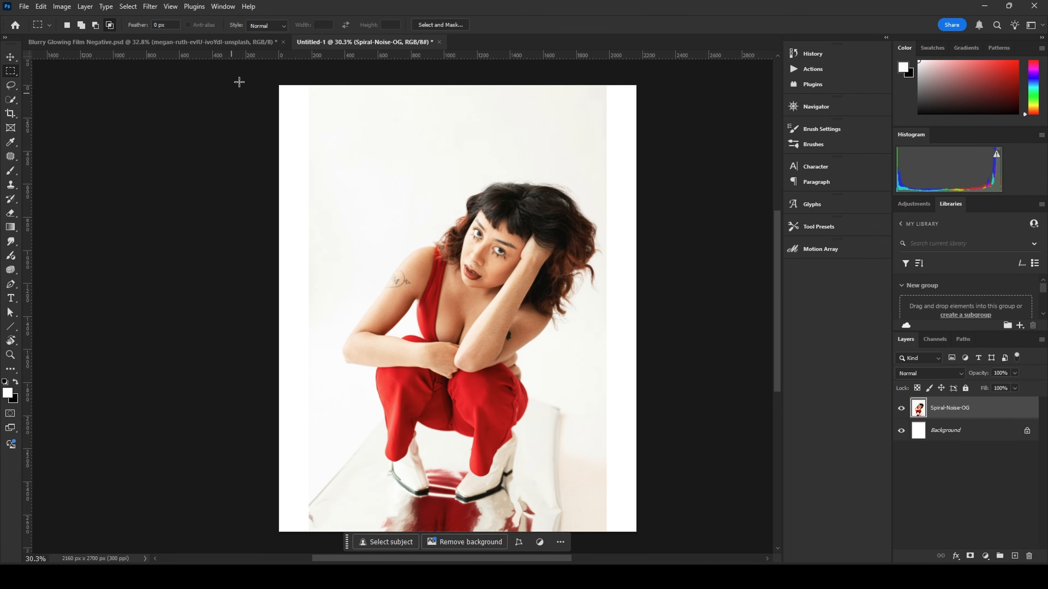
drag(274, 66, 329, 551)
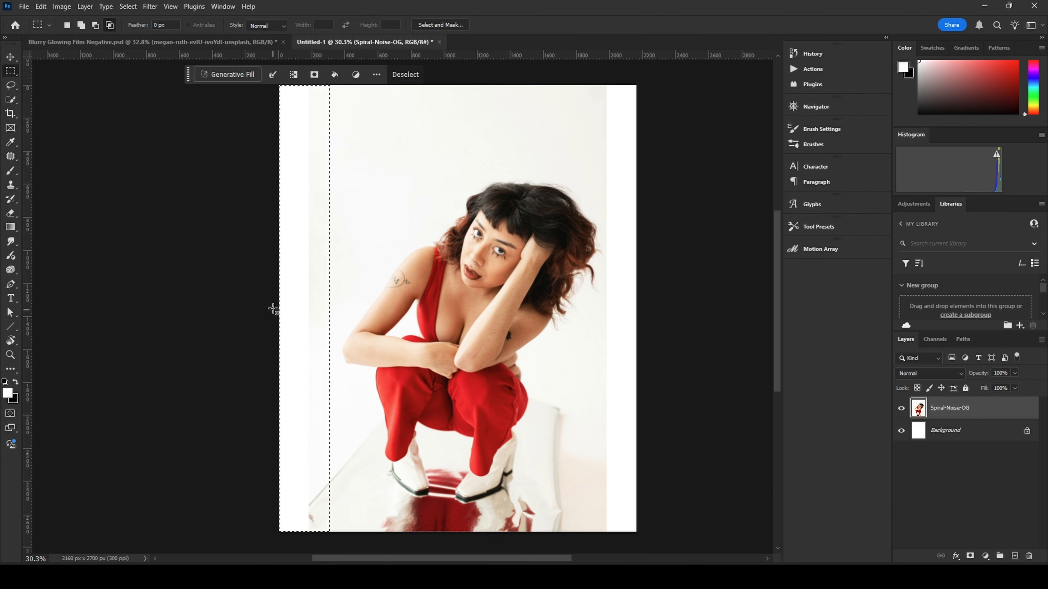
key(shift+BackSpace)
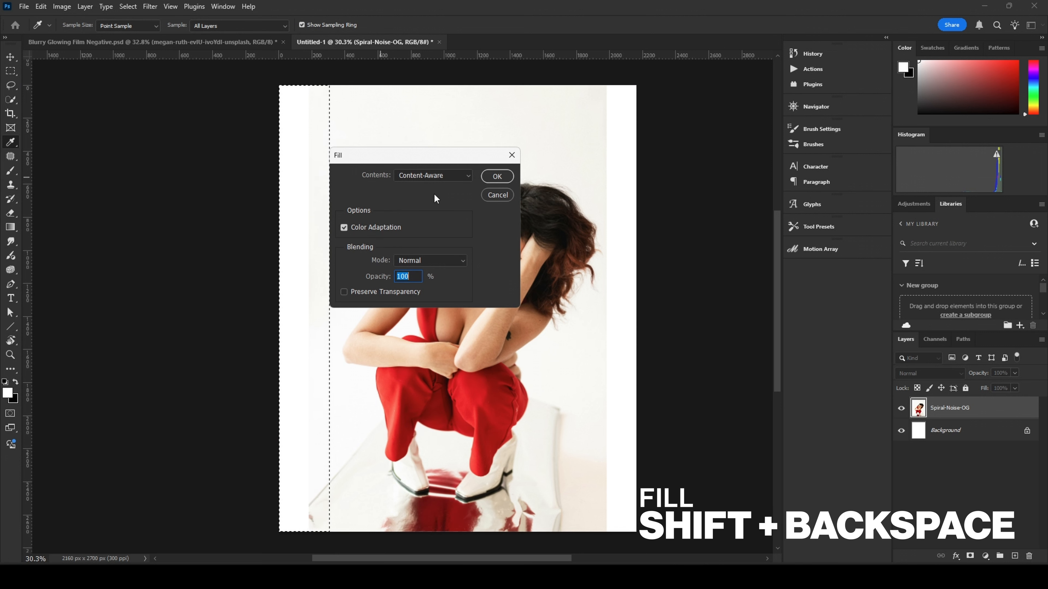
click(468, 177)
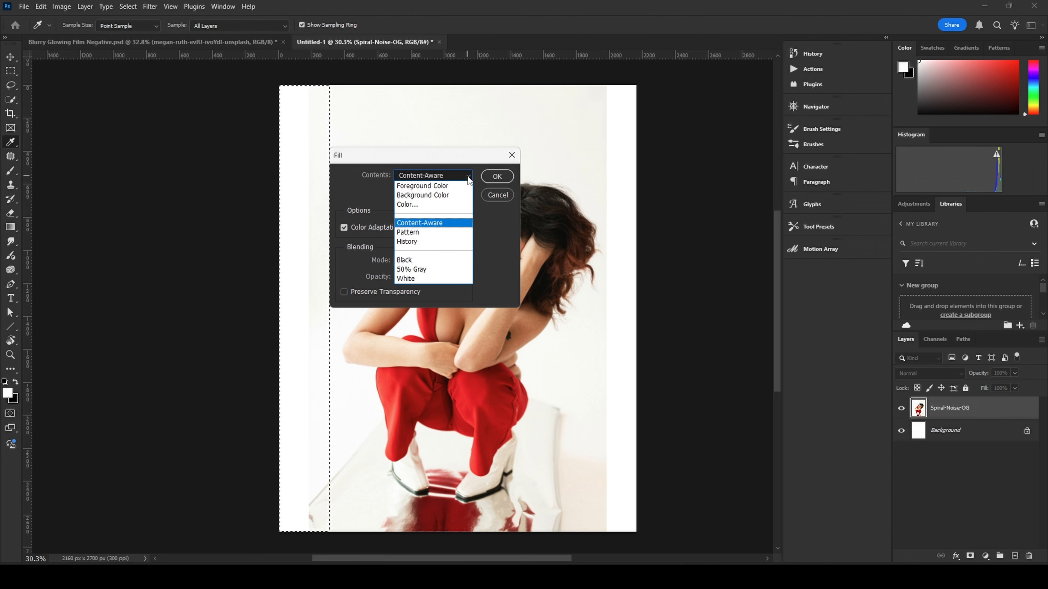
click(440, 223)
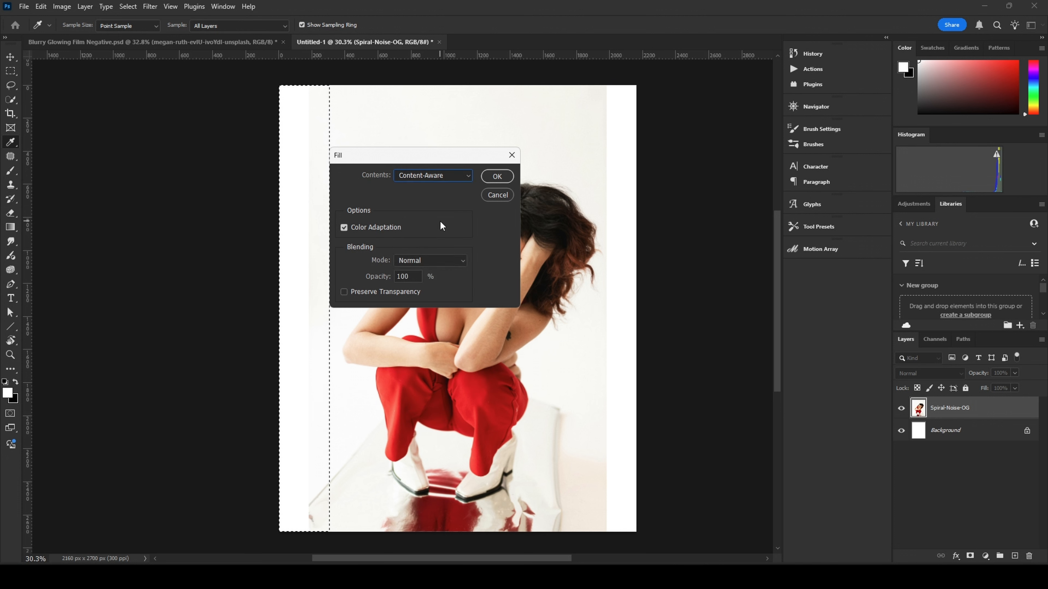
click(497, 177)
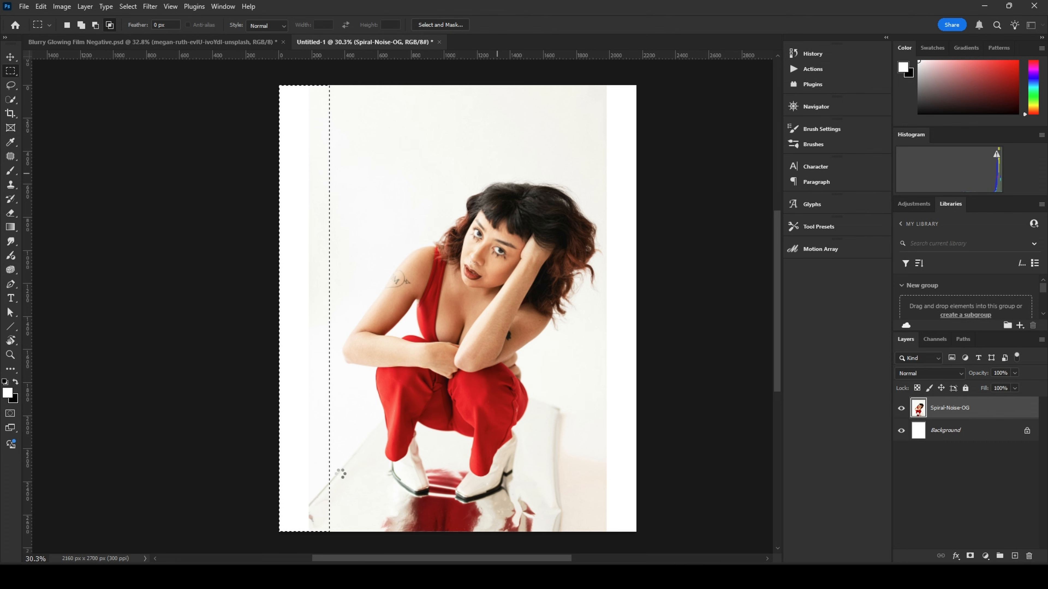
scroll(295, 507, up, 3)
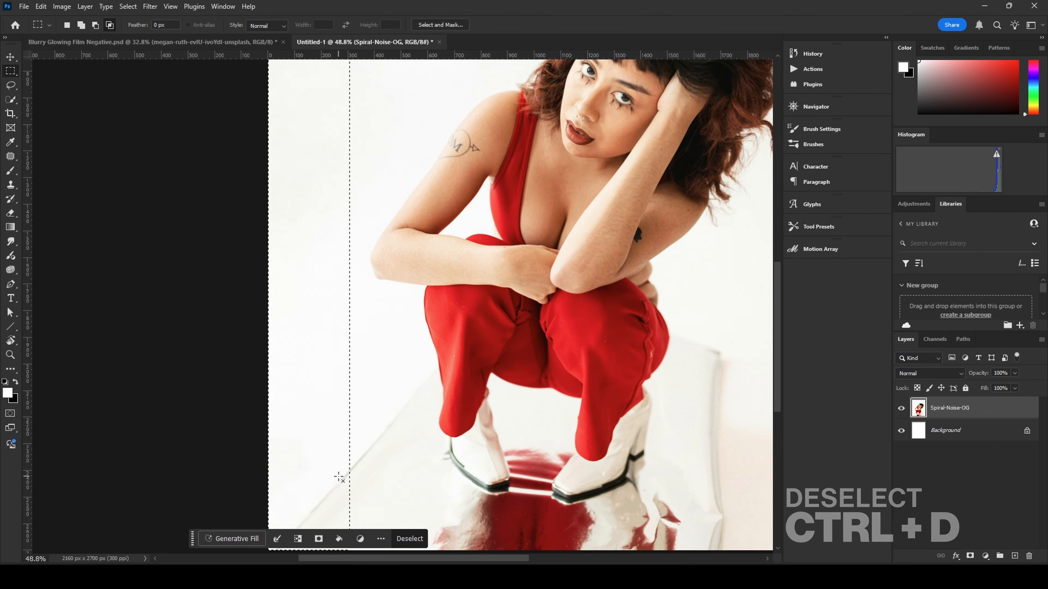
key(ctrl+d)
Step: Inspect the filled left area and the lower corner up close
scroll(308, 428, down, 4)
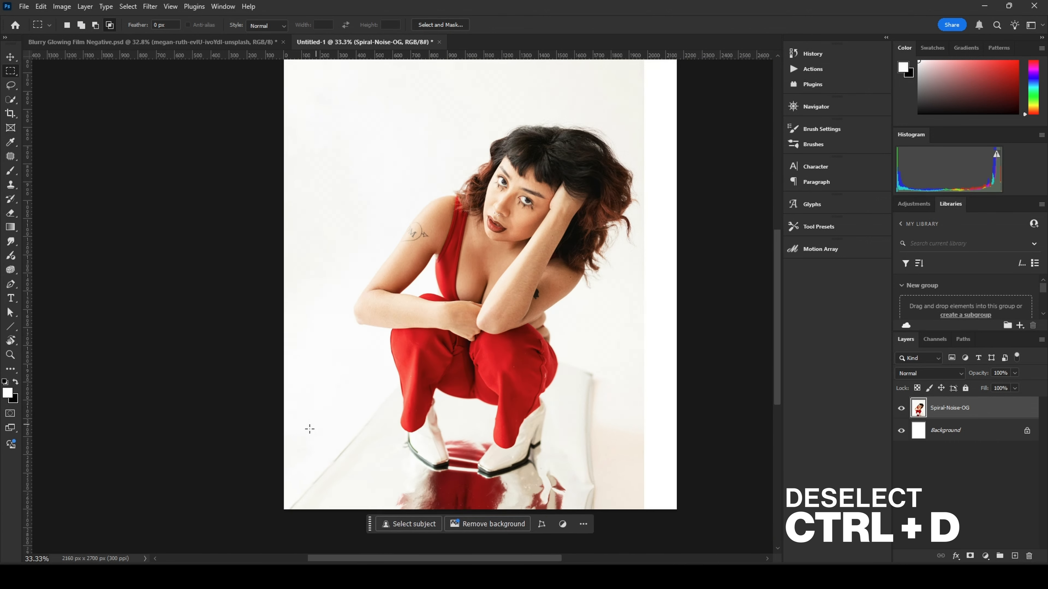
scroll(306, 430, up, 7)
scroll(319, 422, down, 3)
drag(366, 407, 414, 327)
scroll(352, 449, up, 3)
scroll(352, 450, up, 3)
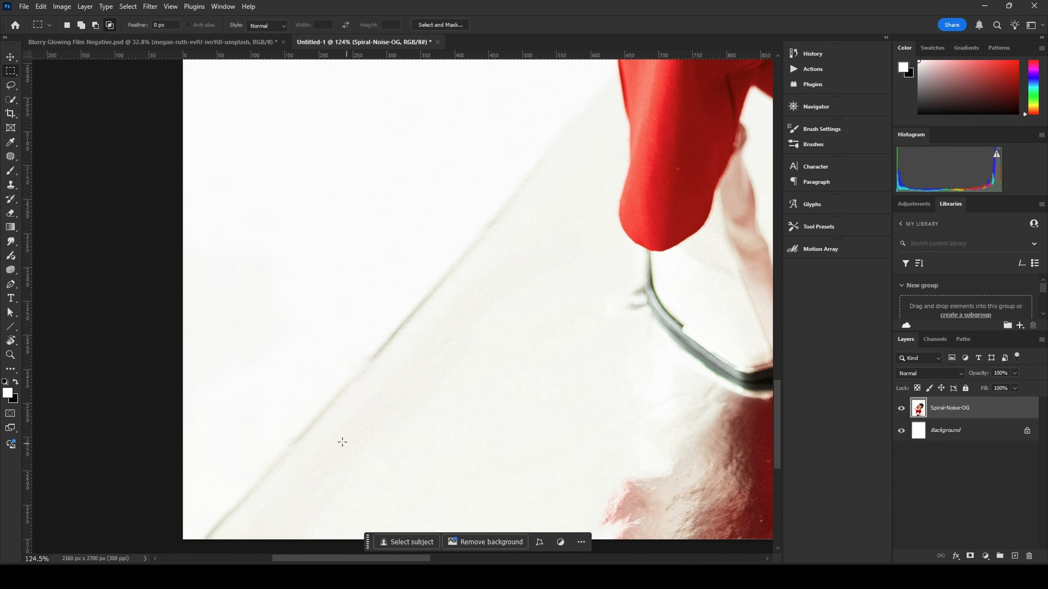
scroll(316, 410, down, 8)
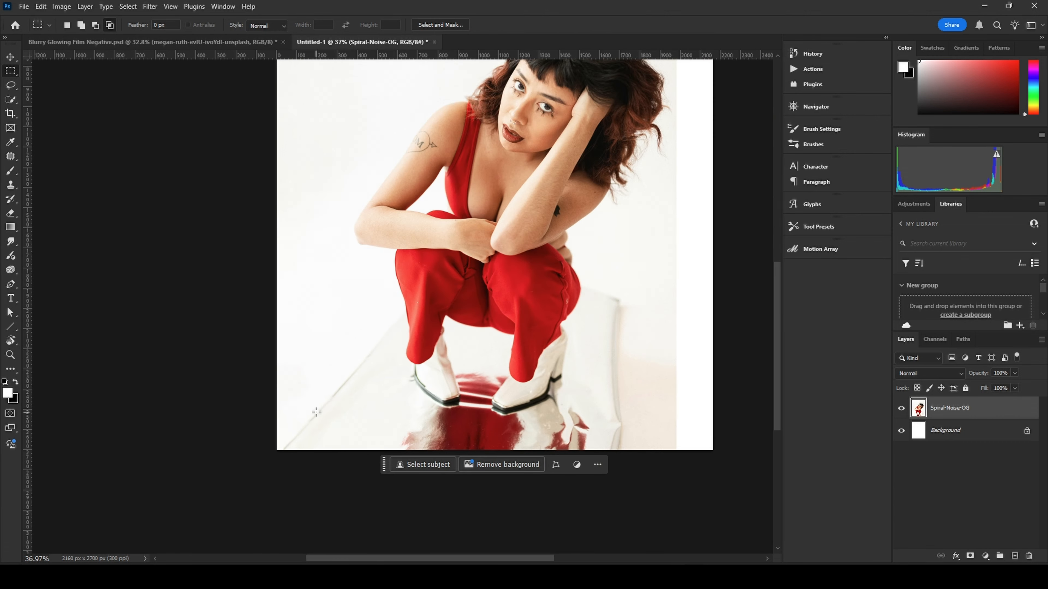
drag(377, 319, 355, 400)
scroll(356, 400, down, 2)
scroll(358, 400, up, 4)
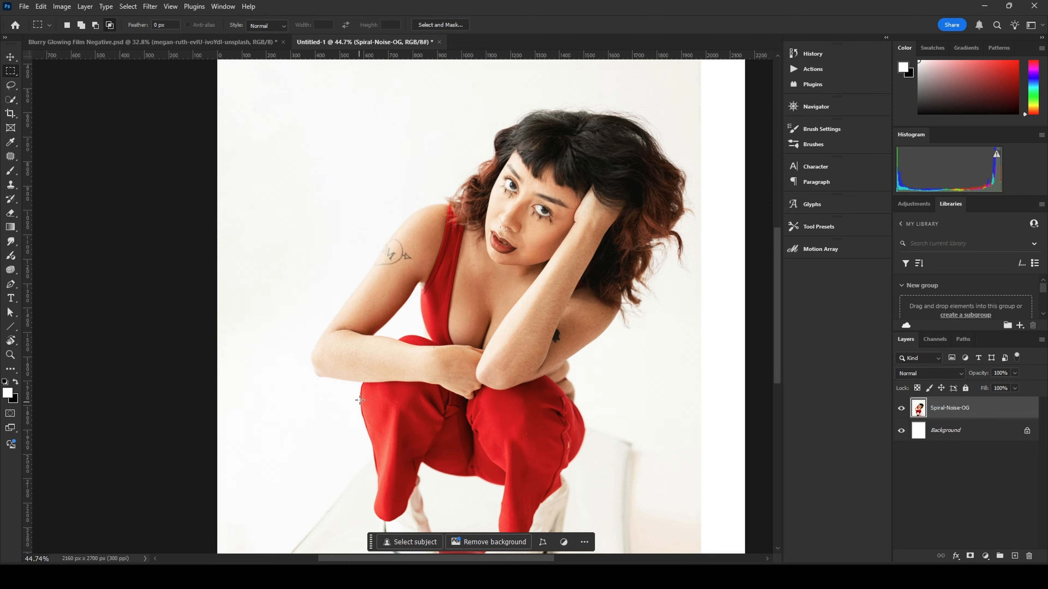
drag(353, 476, 356, 423)
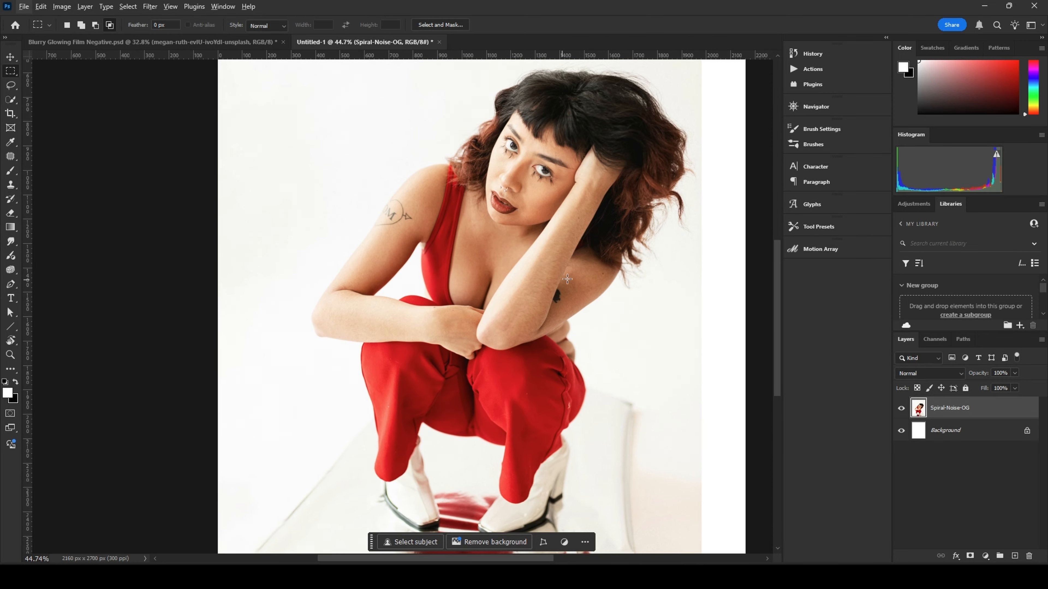
drag(582, 273, 350, 317)
scroll(350, 318, down, 4)
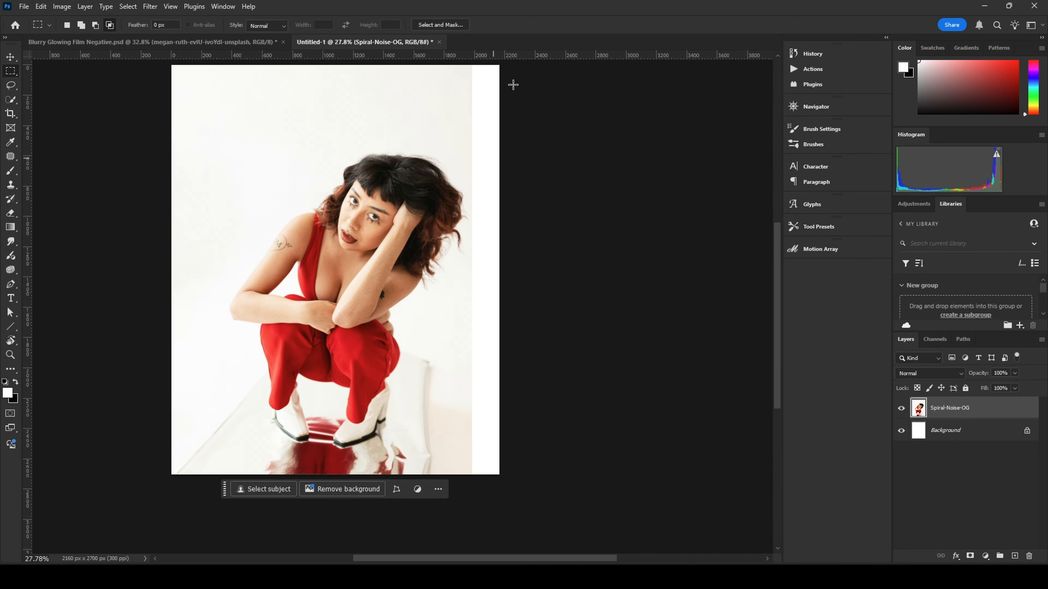
Step: Select the empty strip along the canvas's right edge, fill it with Content-Aware fill, and deselect
drag(531, 164, 526, 178)
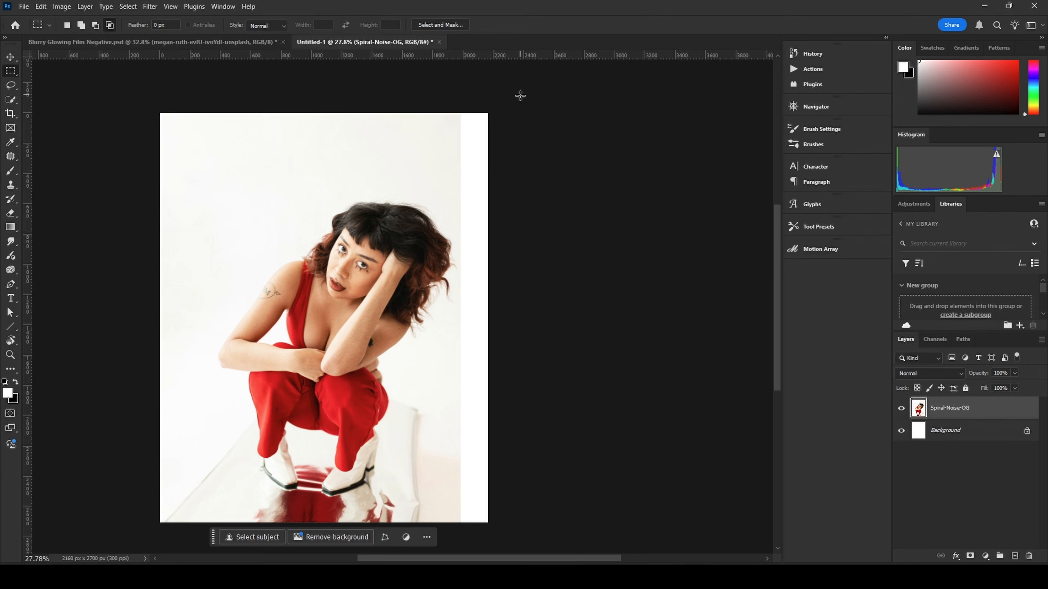
drag(518, 94, 454, 548)
scroll(439, 276, up, 4)
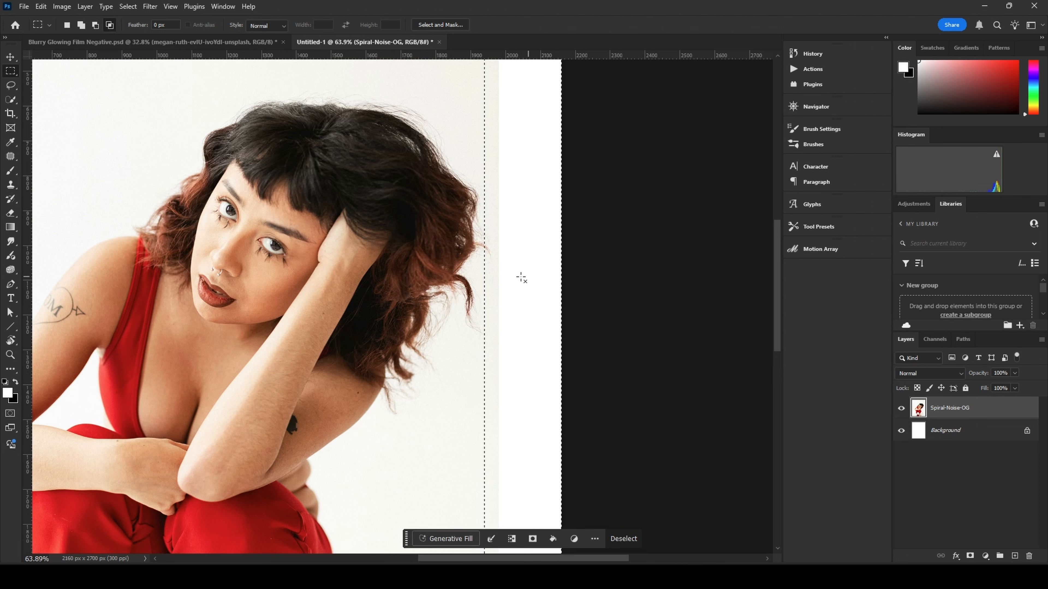
key(alt)
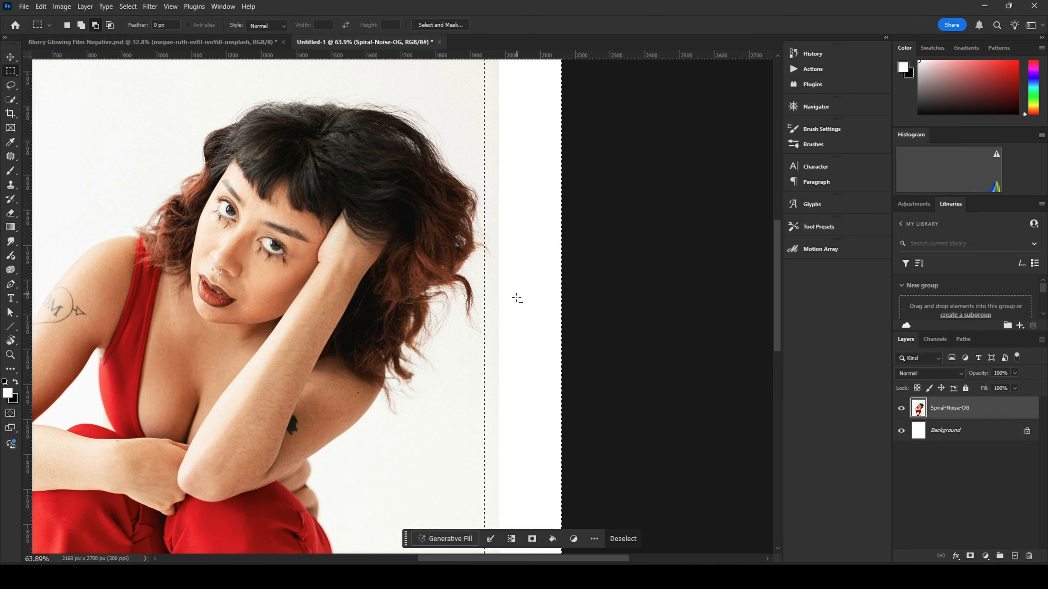
scroll(517, 298, down, 3)
key(shift+BackSpace)
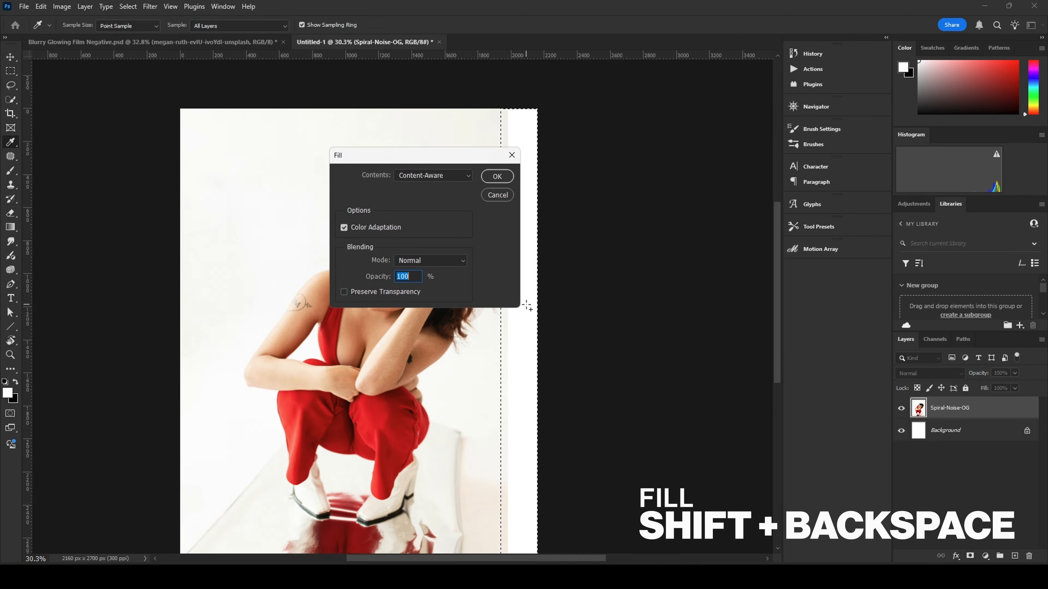
click(497, 176)
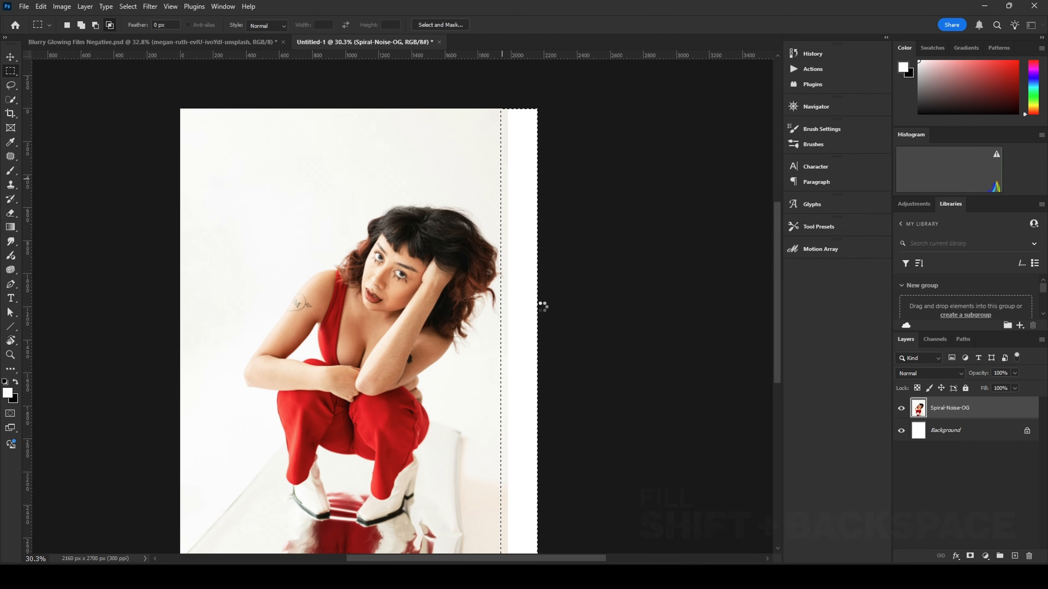
key(ctrl+d)
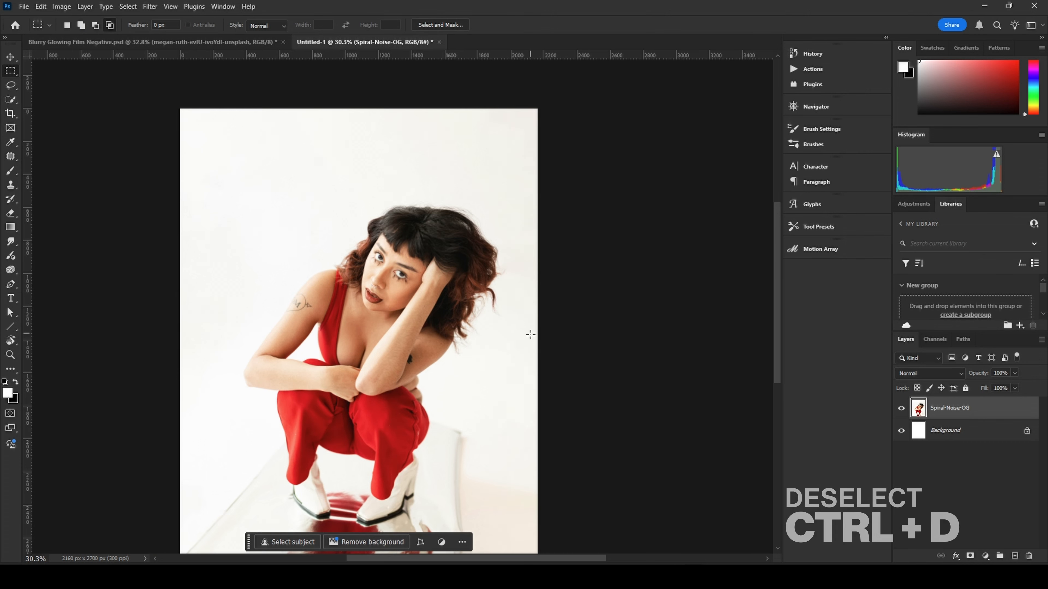
Step: Inspect the filled right side and lower area of the canvas up close
scroll(516, 336, up, 8)
drag(512, 427, 514, 189)
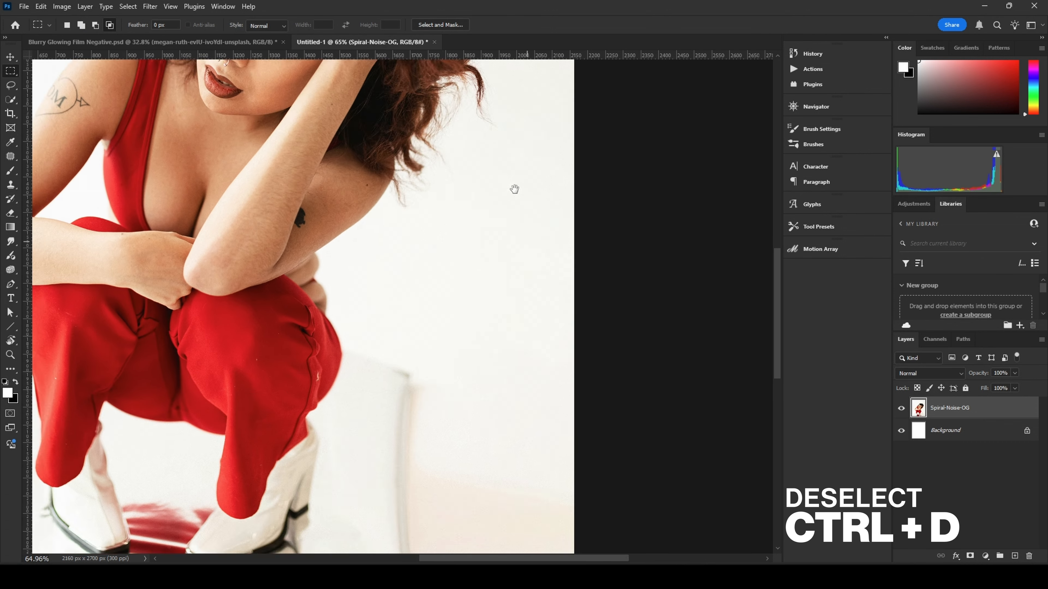
scroll(514, 189, down, 6)
scroll(524, 265, down, 5)
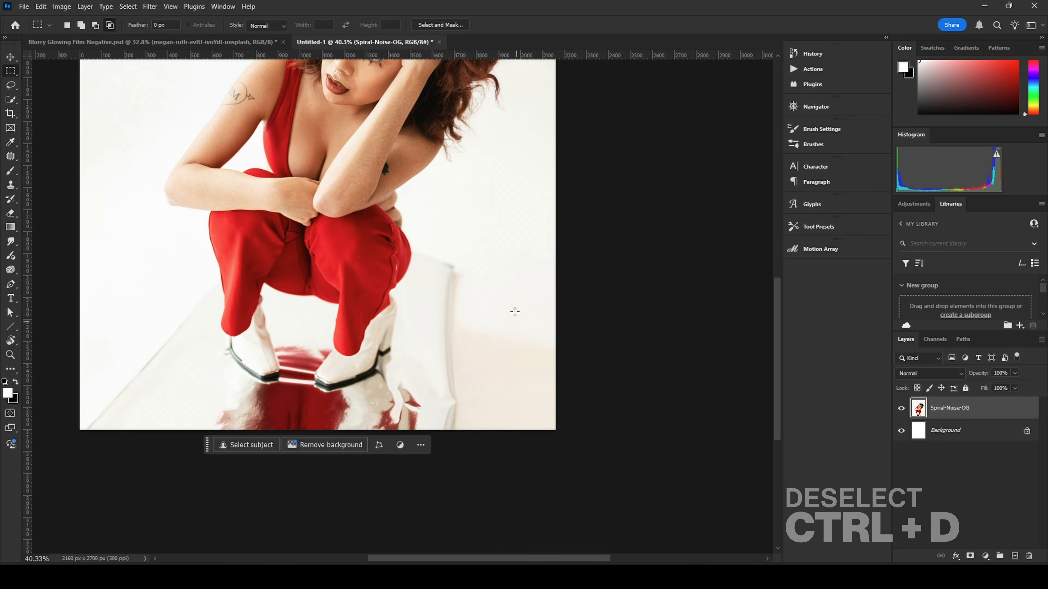
drag(515, 311, 495, 405)
scroll(502, 374, down, 2)
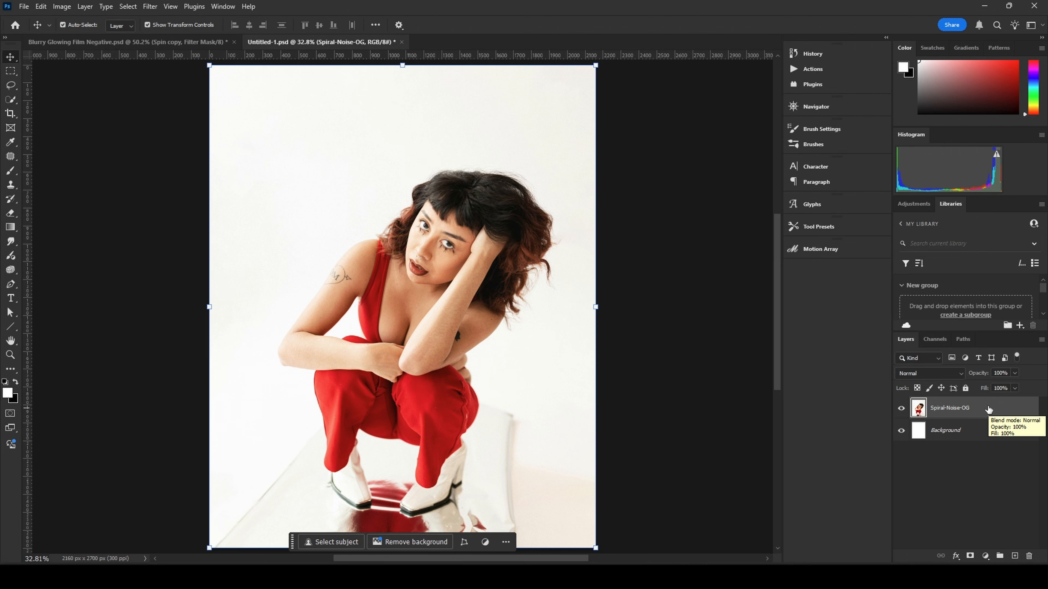
Step: Duplicate the photo layer, rename the copy Radial Blur, and convert it to a smart object
key(ctrl+j)
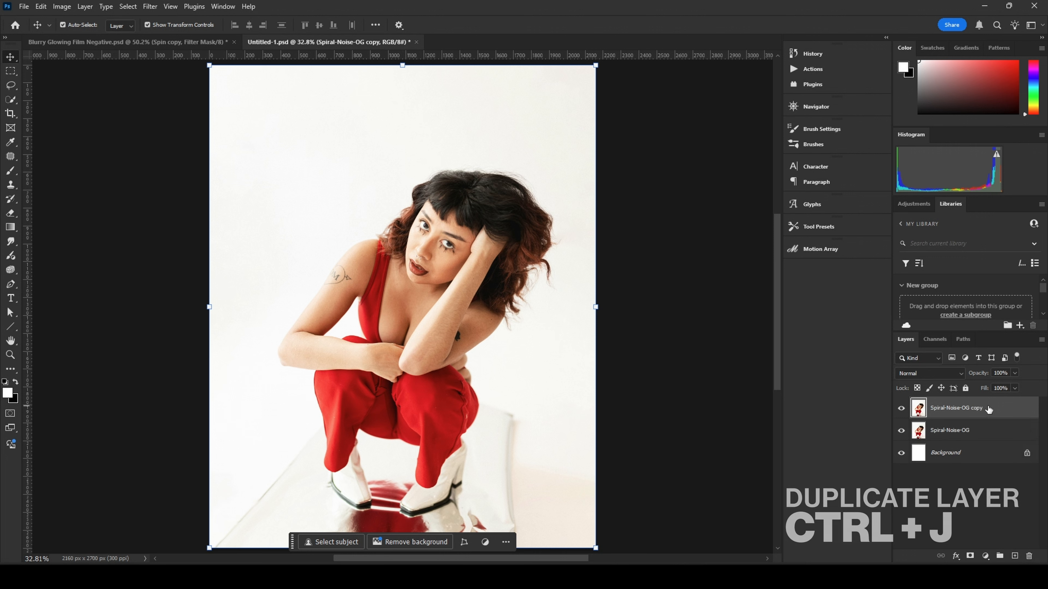
double_click(948, 407)
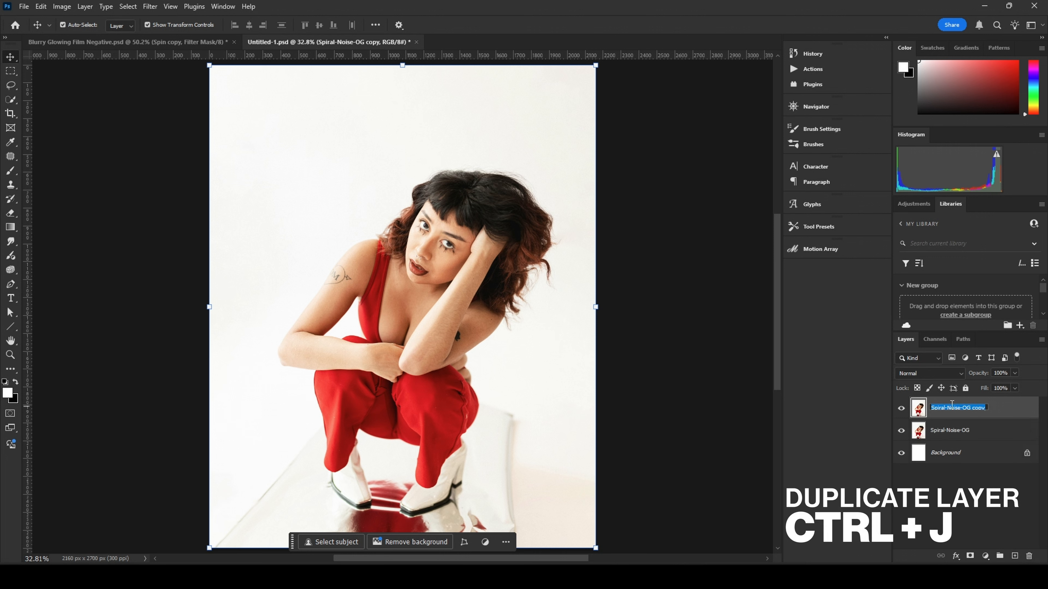
text(Radial Blur)
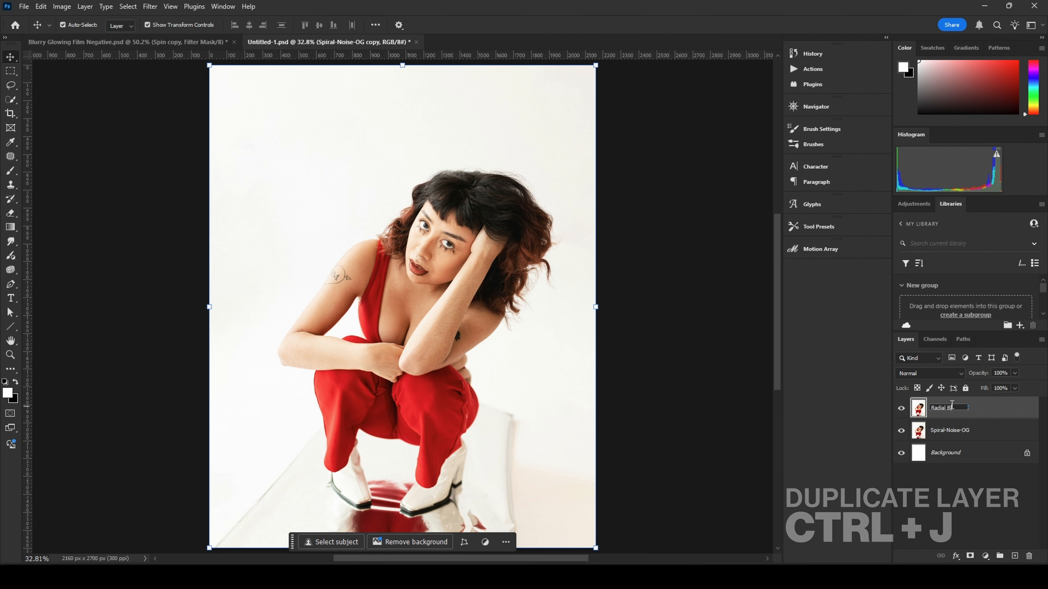
key(Return)
right_click(980, 412)
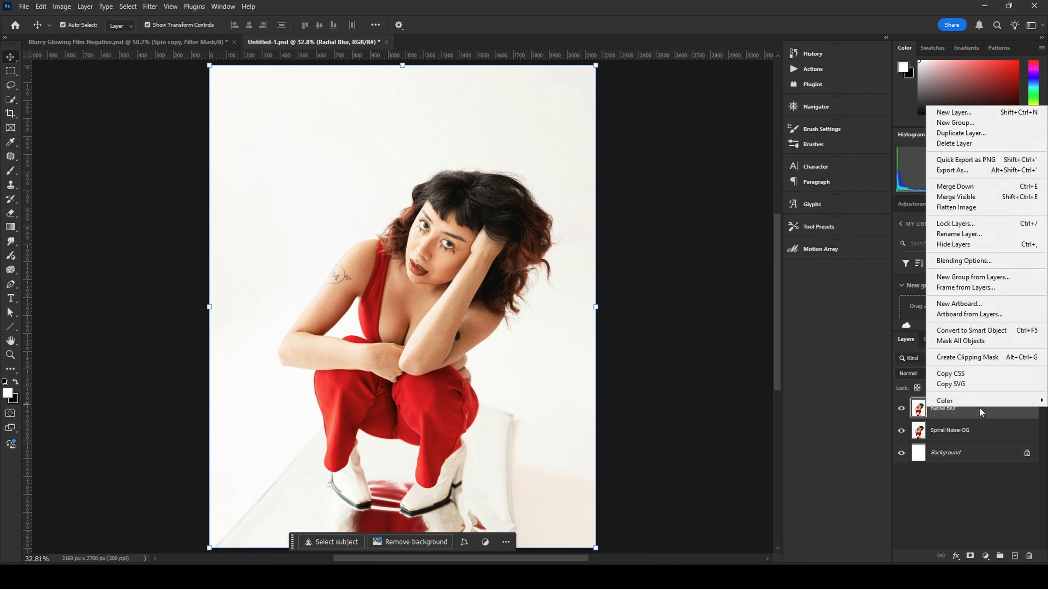
click(974, 331)
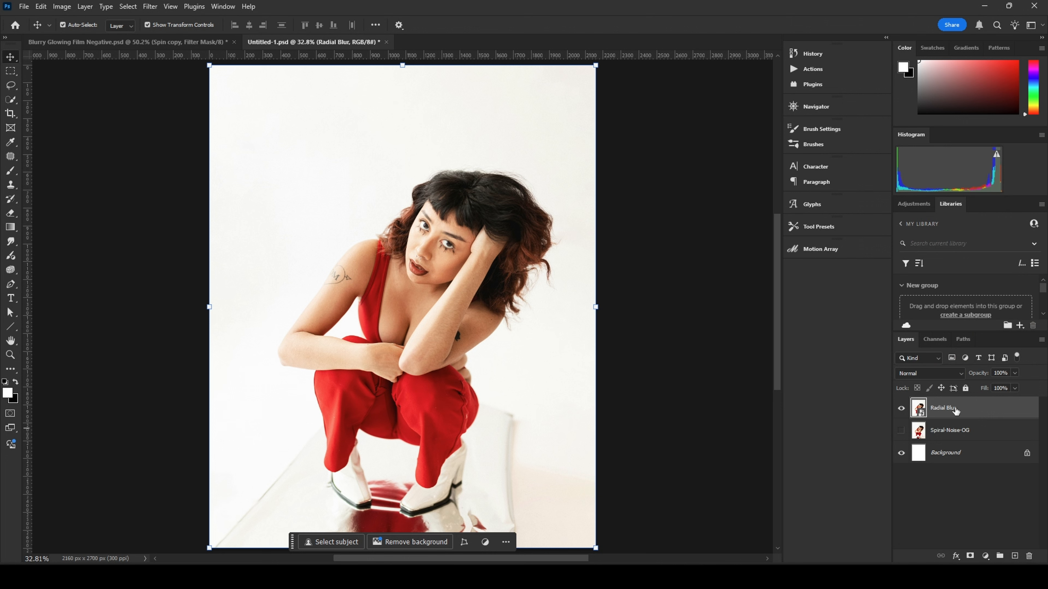
Step: Apply a Spin Radial Blur filter to the Radial Blur layer, nudging the blur center slightly
click(149, 6)
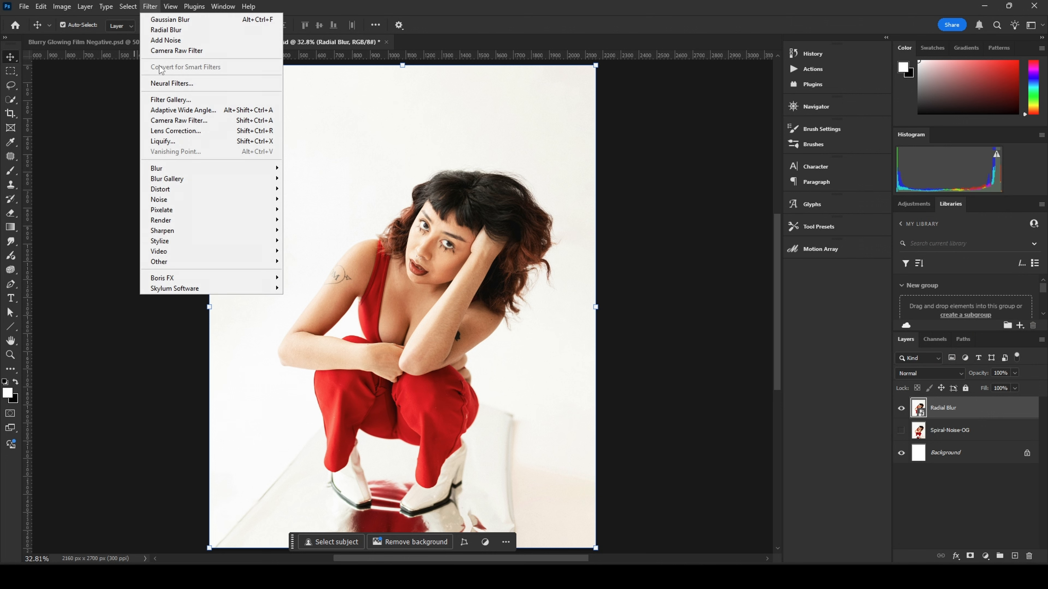
mouse_move(277, 167)
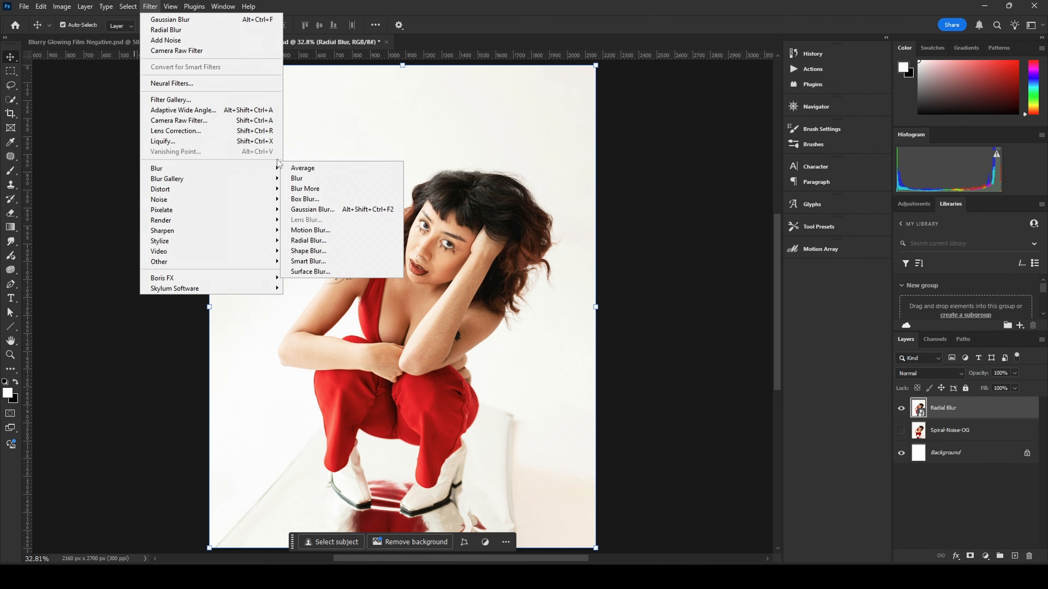
click(324, 242)
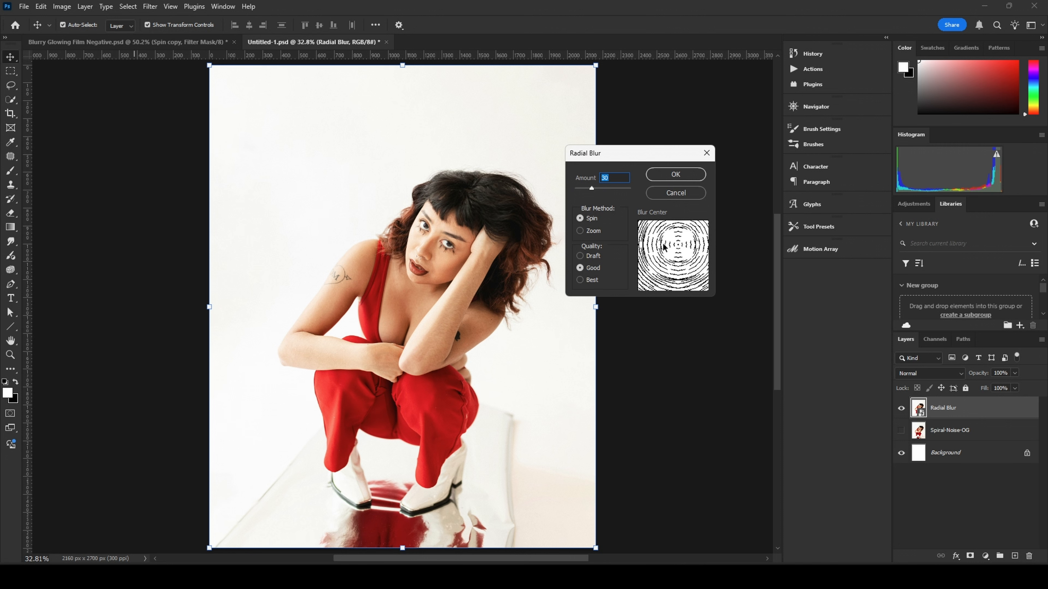
click(678, 244)
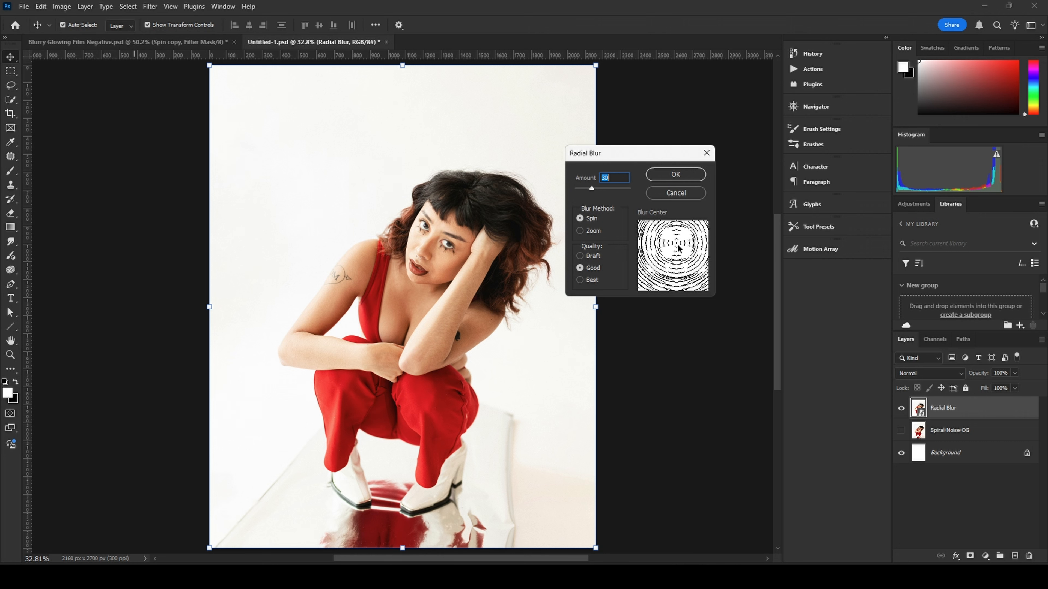
mouse_move(678, 245)
mouse_down()
mouse_move(661, 260)
mouse_move(687, 250)
mouse_up()
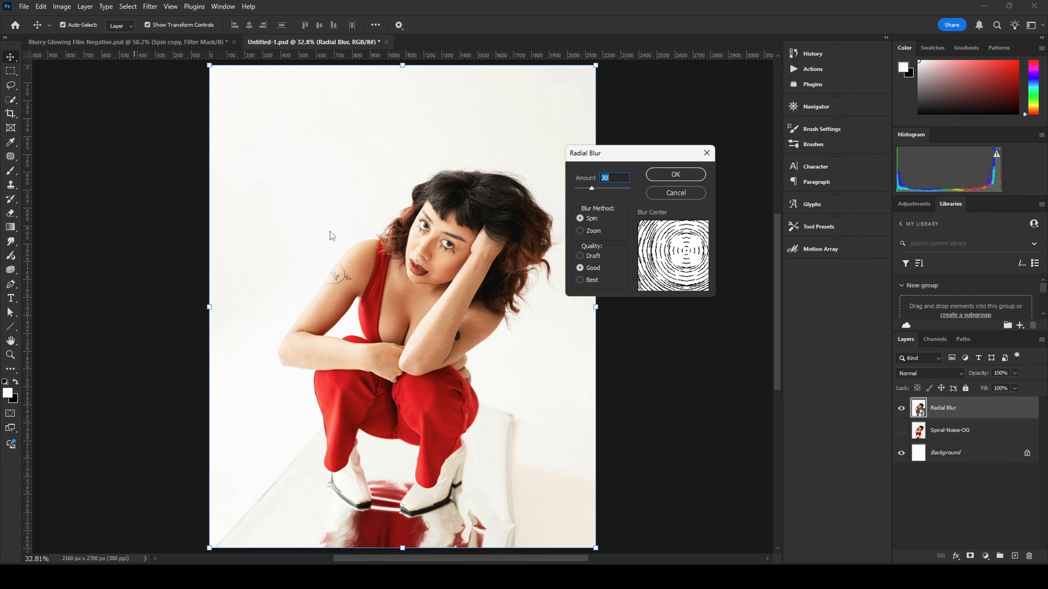
drag(687, 253, 682, 243)
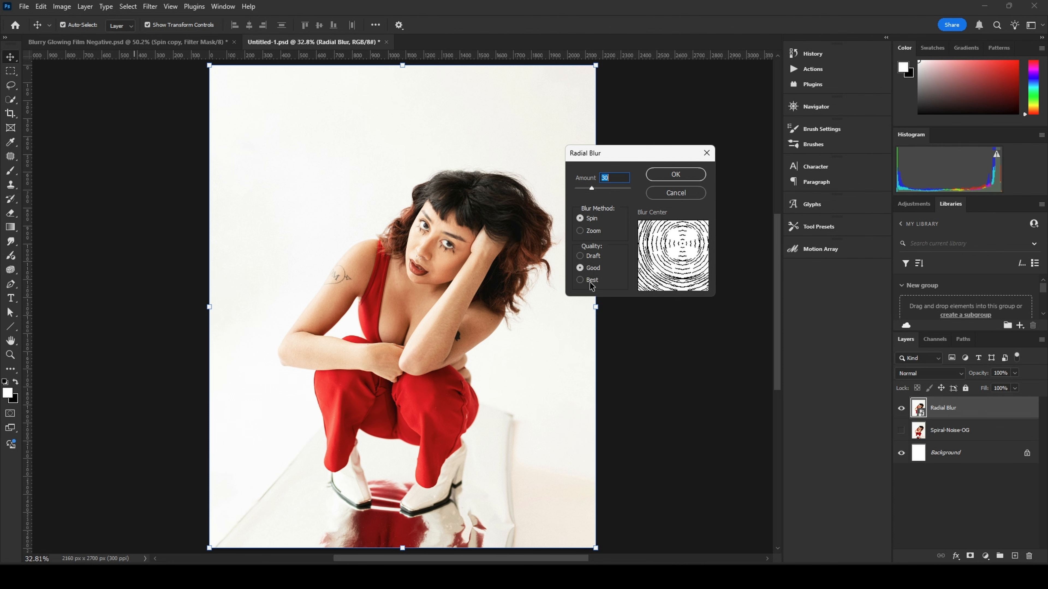
click(681, 177)
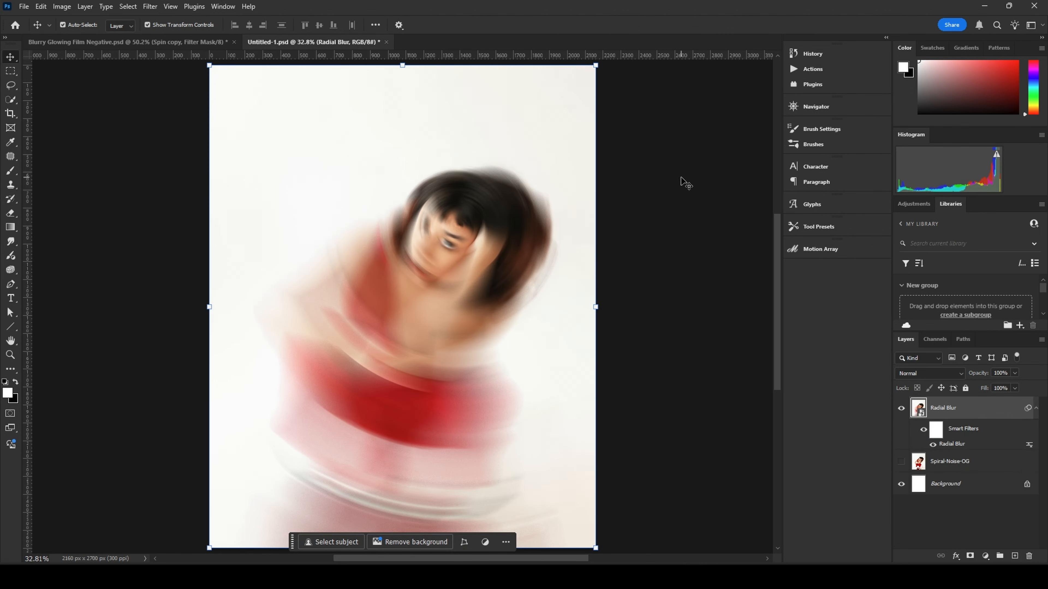
Step: Reopen the Radial Blur smart filter and move its blur center onto the face
scroll(428, 246, up, 6)
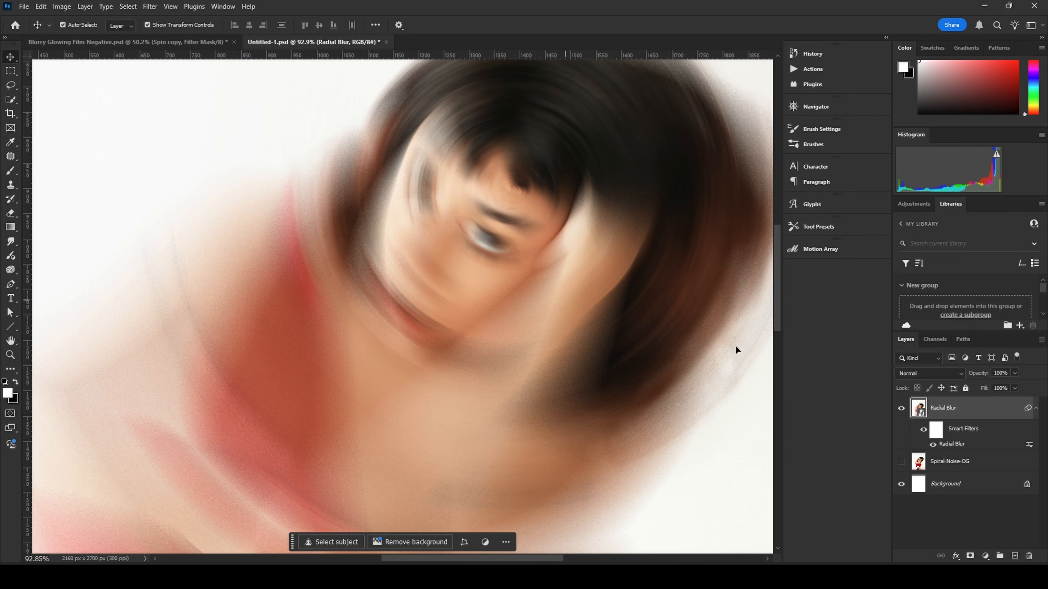
double_click(947, 446)
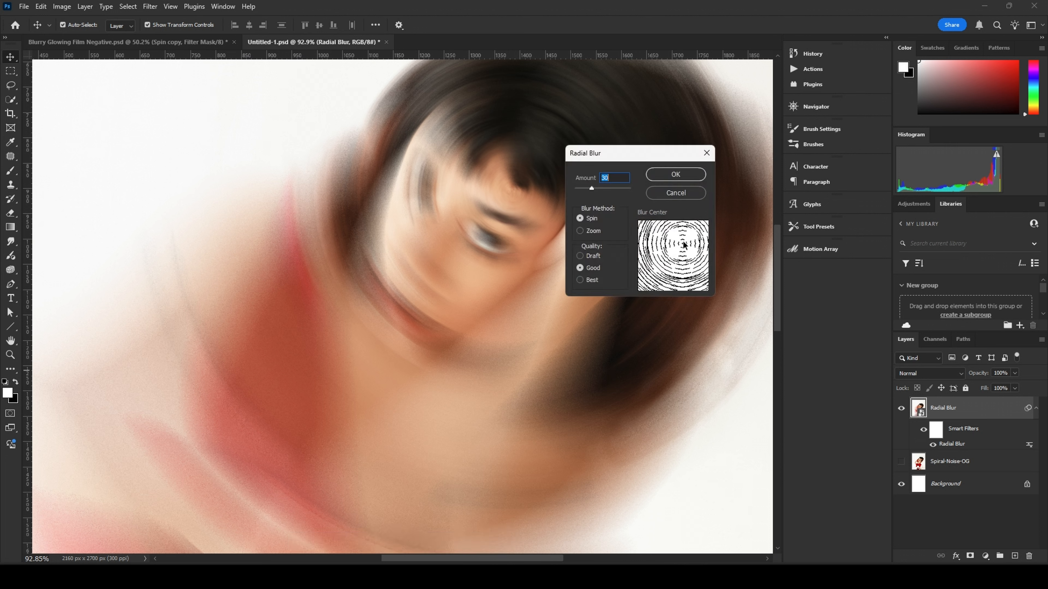
drag(683, 243, 681, 247)
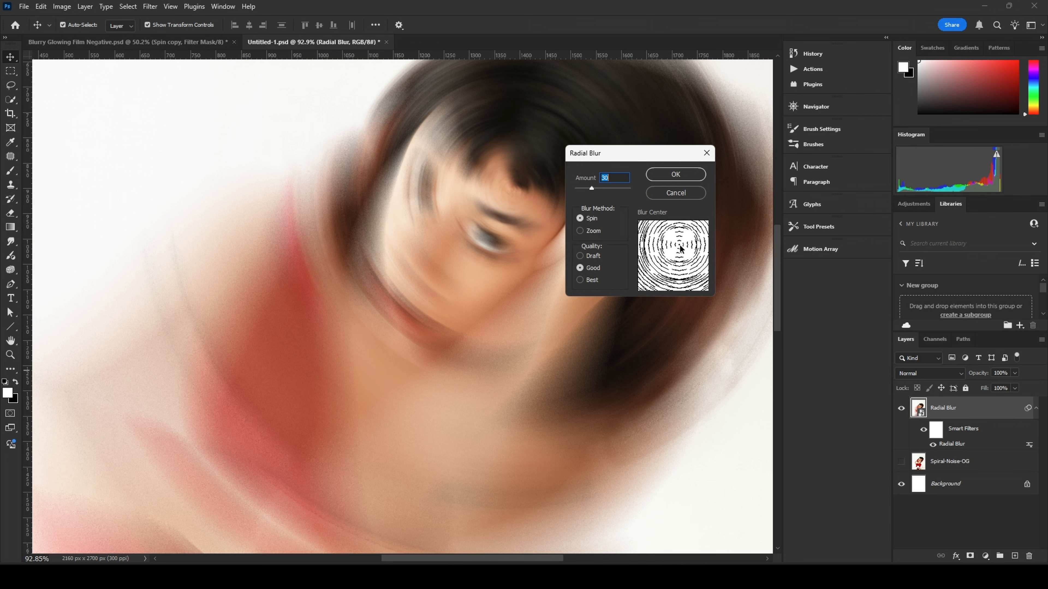
click(682, 175)
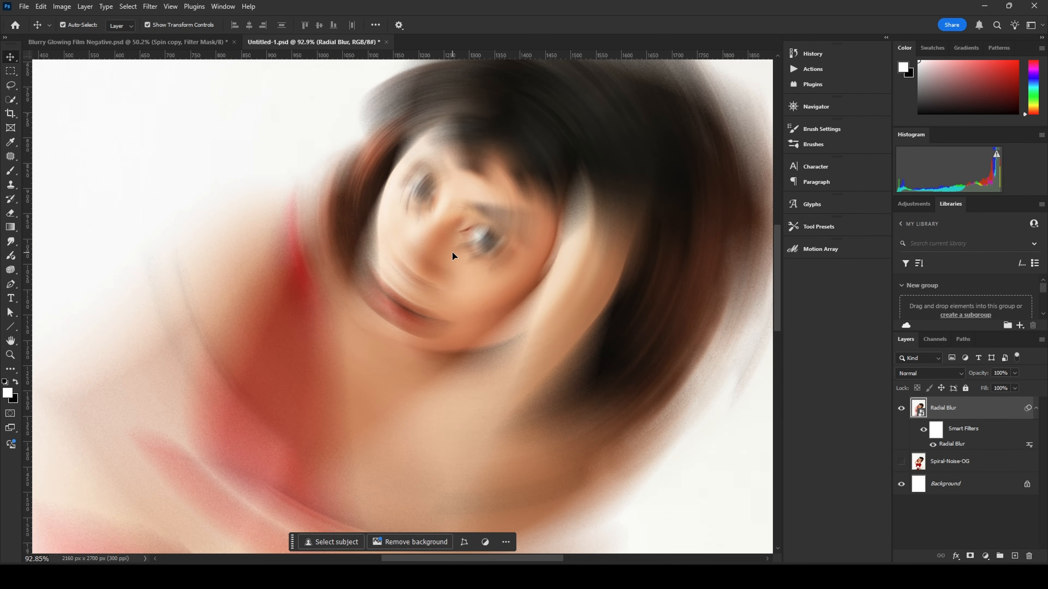
scroll(451, 251, down, 4)
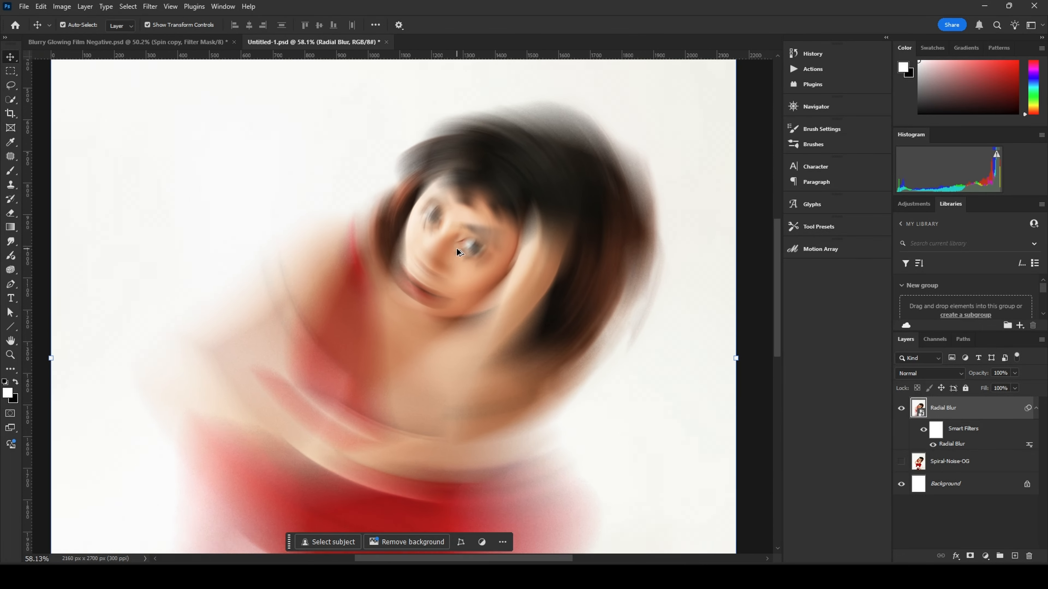
scroll(453, 251, up, 3)
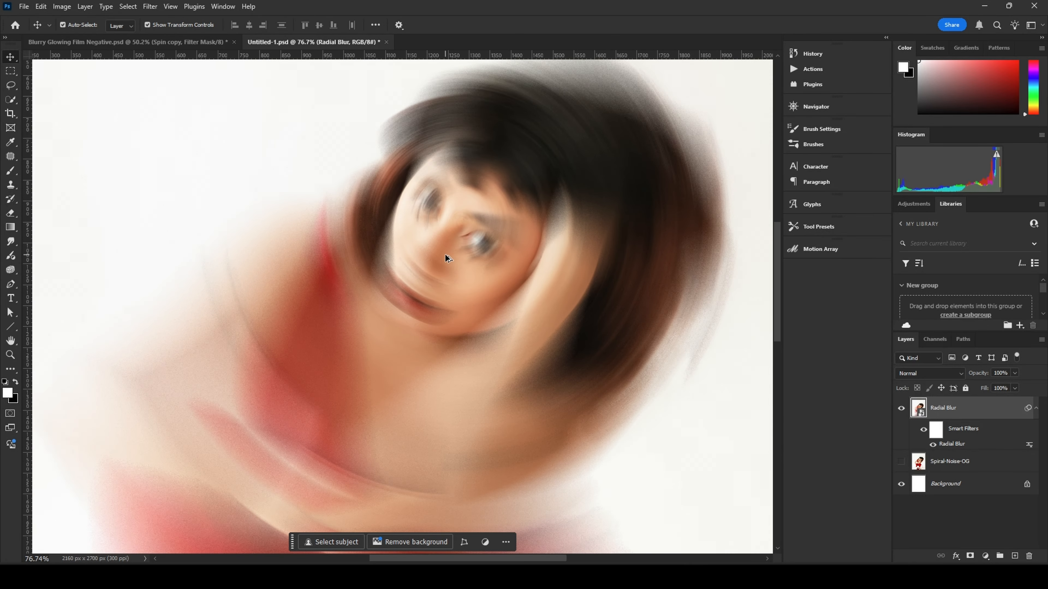
scroll(447, 258, down, 6)
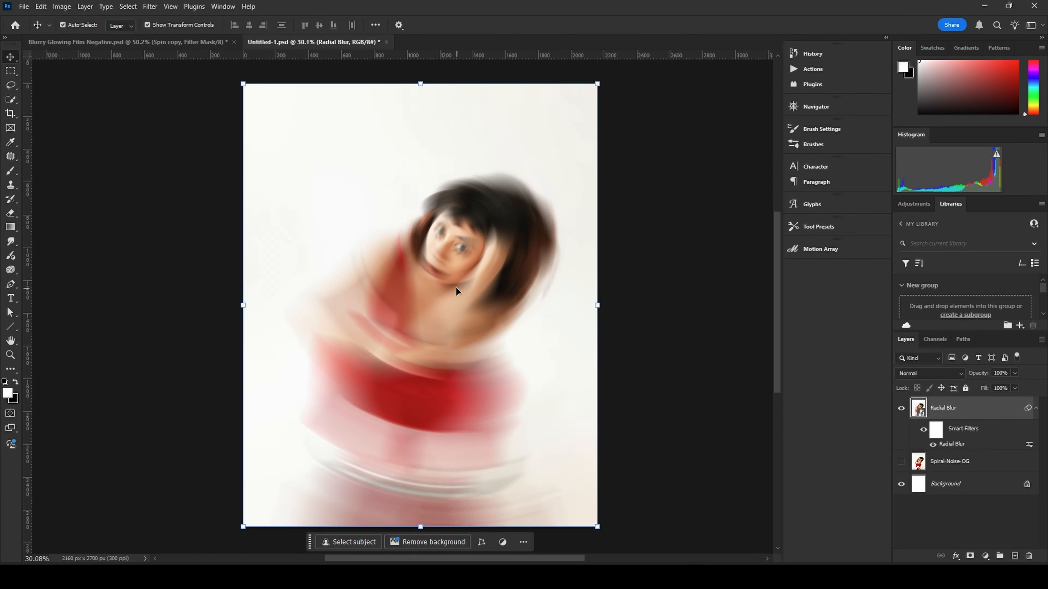
scroll(476, 285, up, 2)
scroll(476, 286, down, 2)
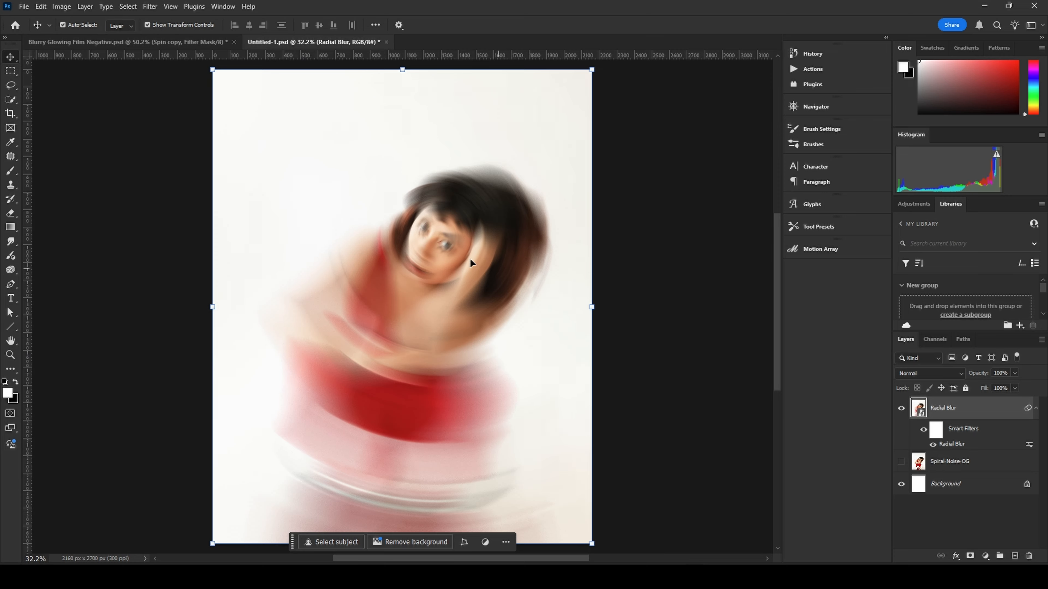
scroll(429, 248, up, 4)
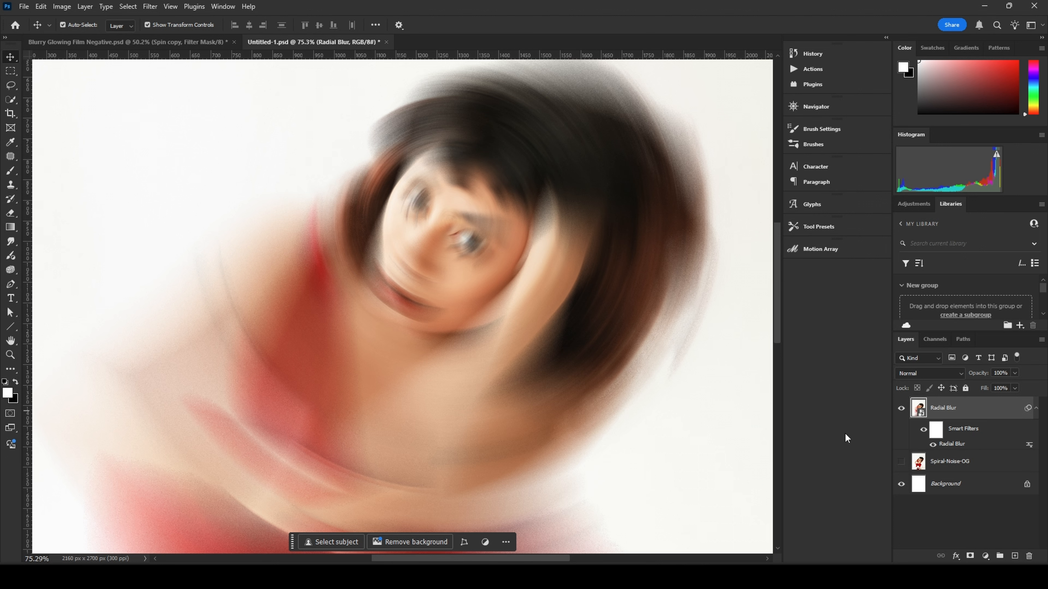
Step: Paint black on the smart filter mask over the face with a 1000 px soft round brush to reveal it sharp
click(936, 432)
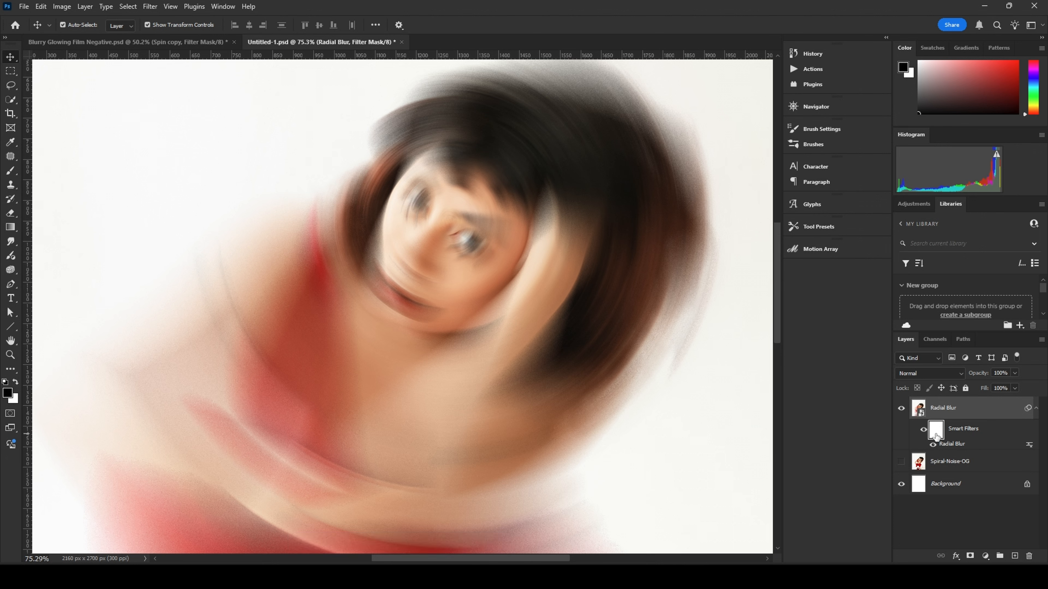
key(b)
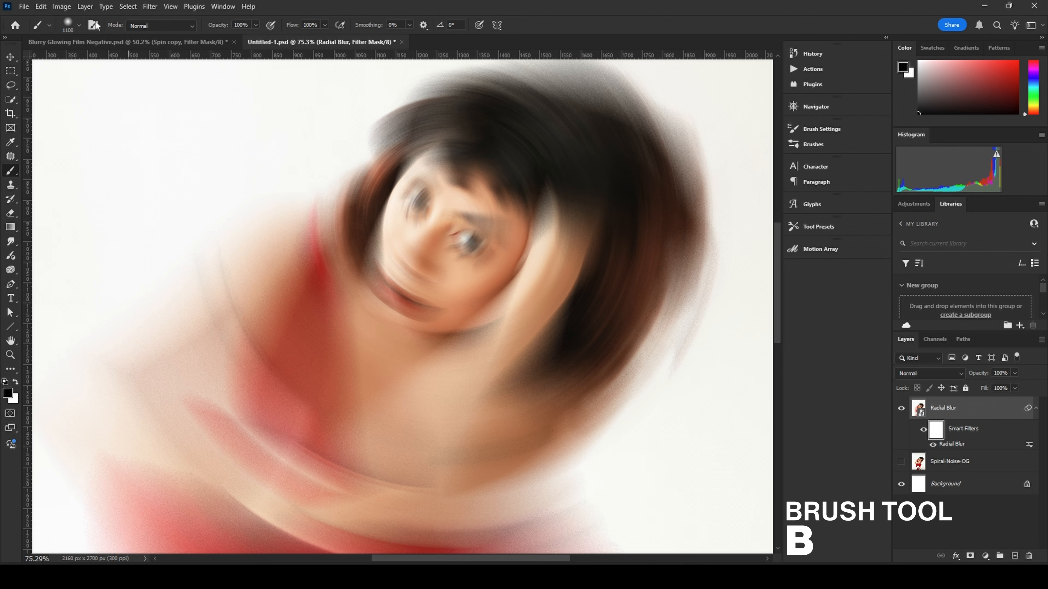
click(79, 26)
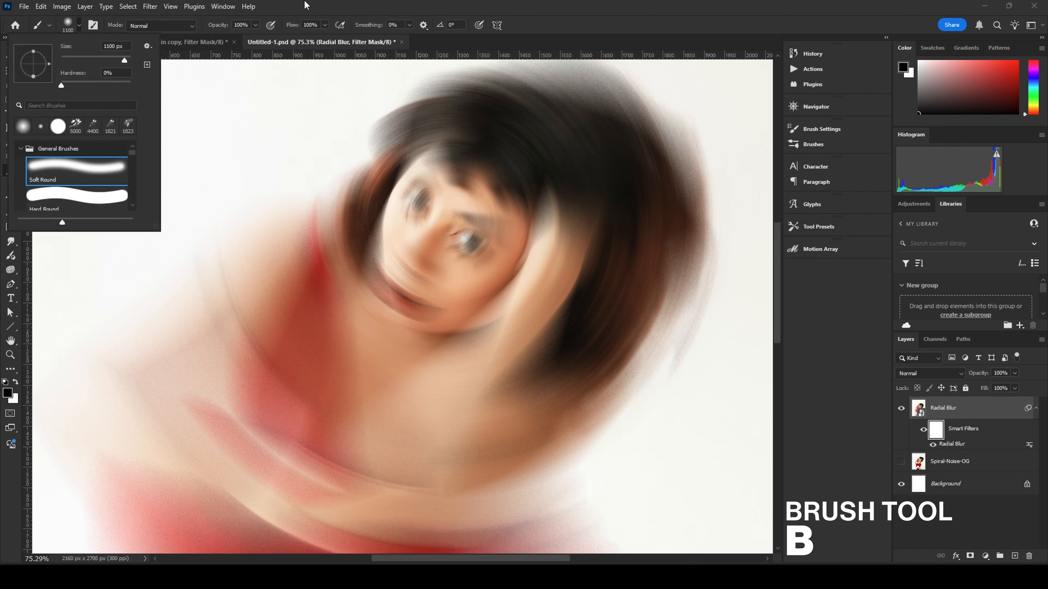
click(296, 6)
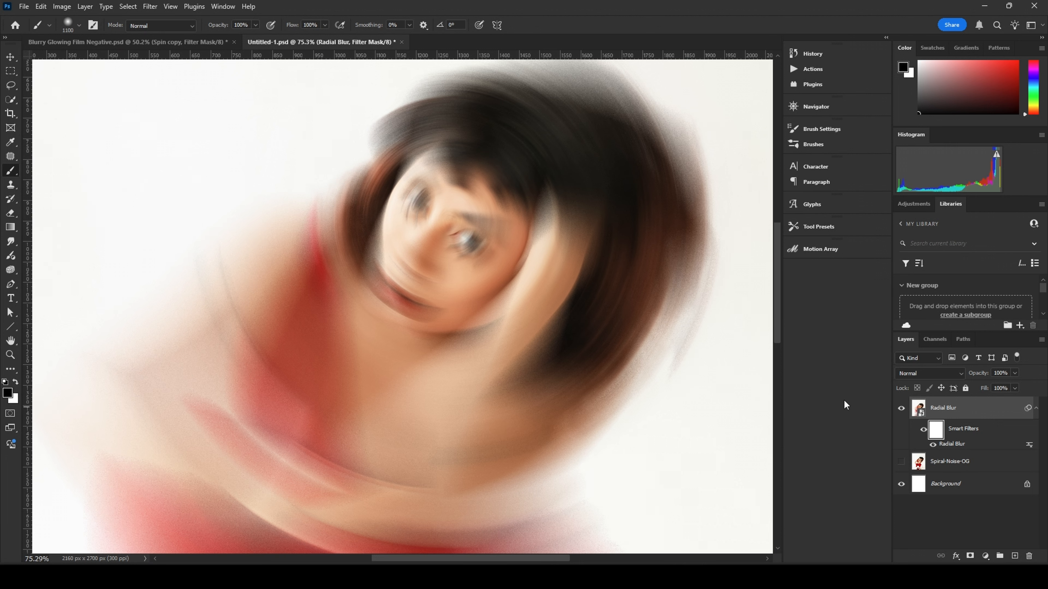
scroll(450, 250, down, 3)
scroll(451, 250, down, 1)
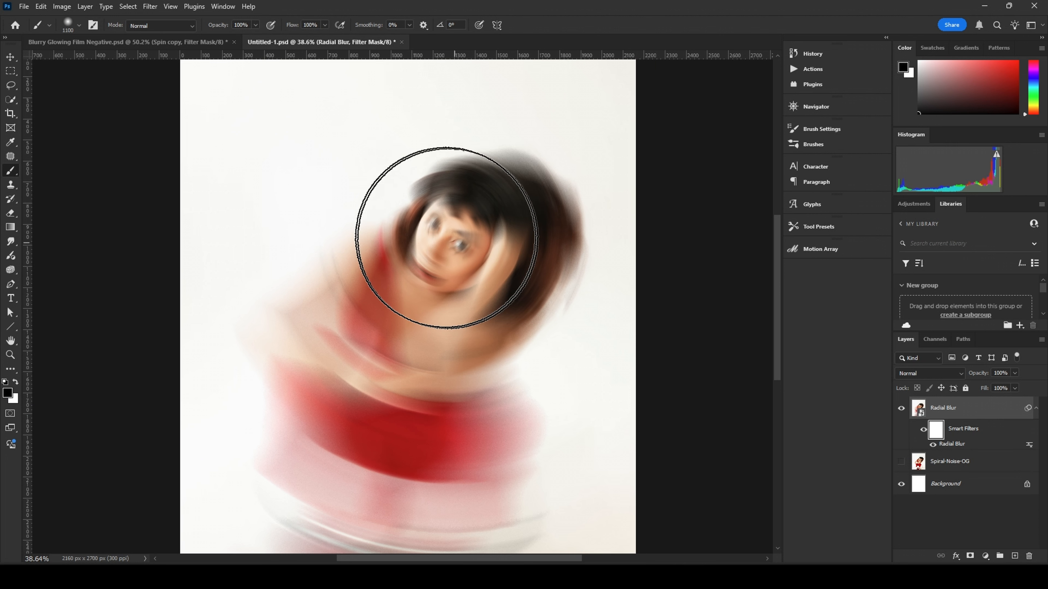
key(bracketleft)
key(bracketleft)
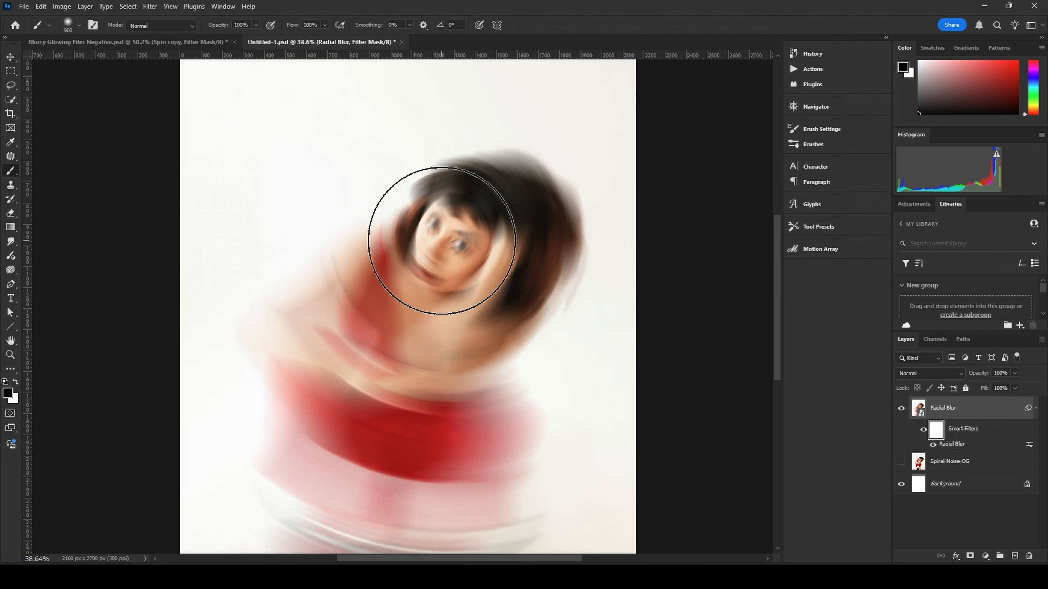
key(bracketleft)
key(bracketright)
key(bracketright)
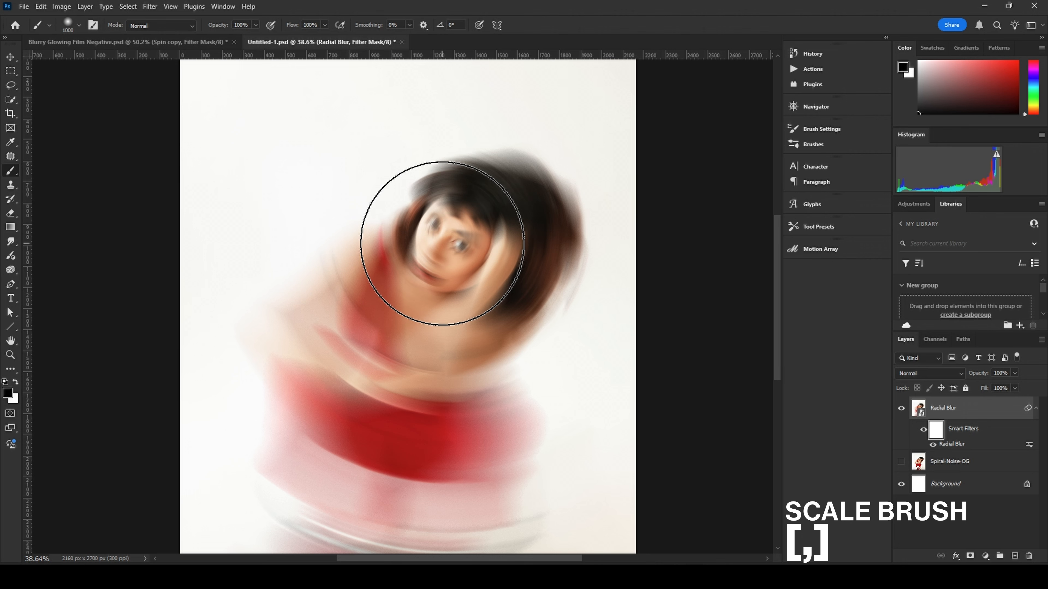
click(442, 244)
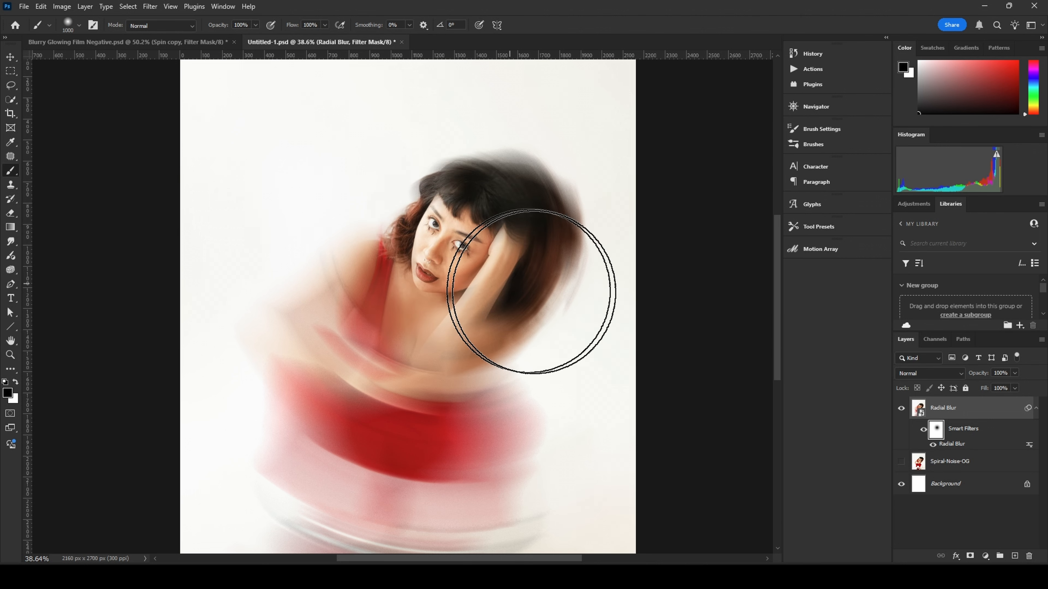
scroll(495, 270, up, 5)
scroll(495, 270, down, 4)
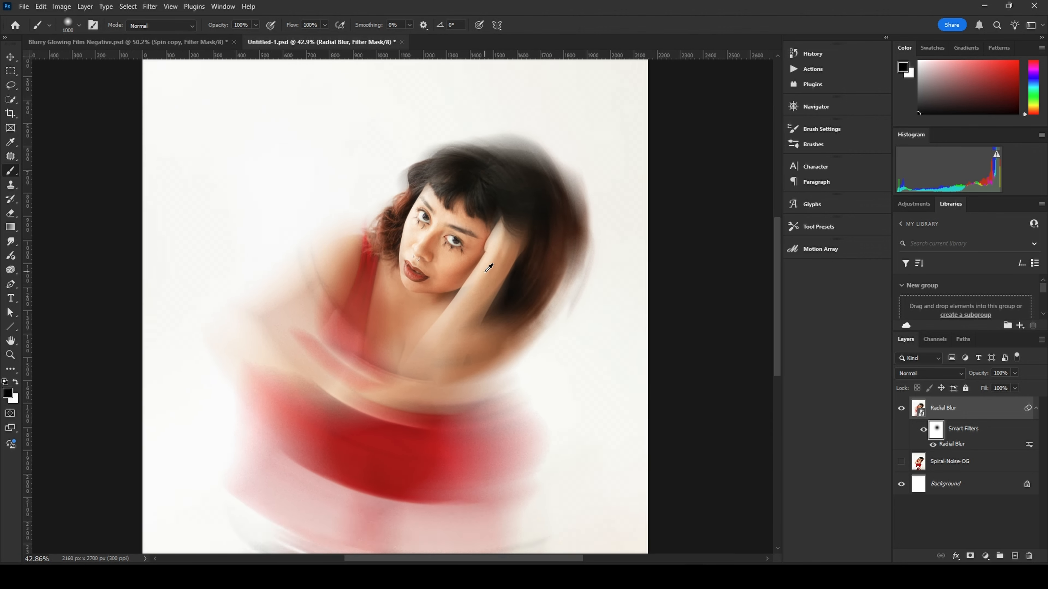
scroll(395, 264, up, 5)
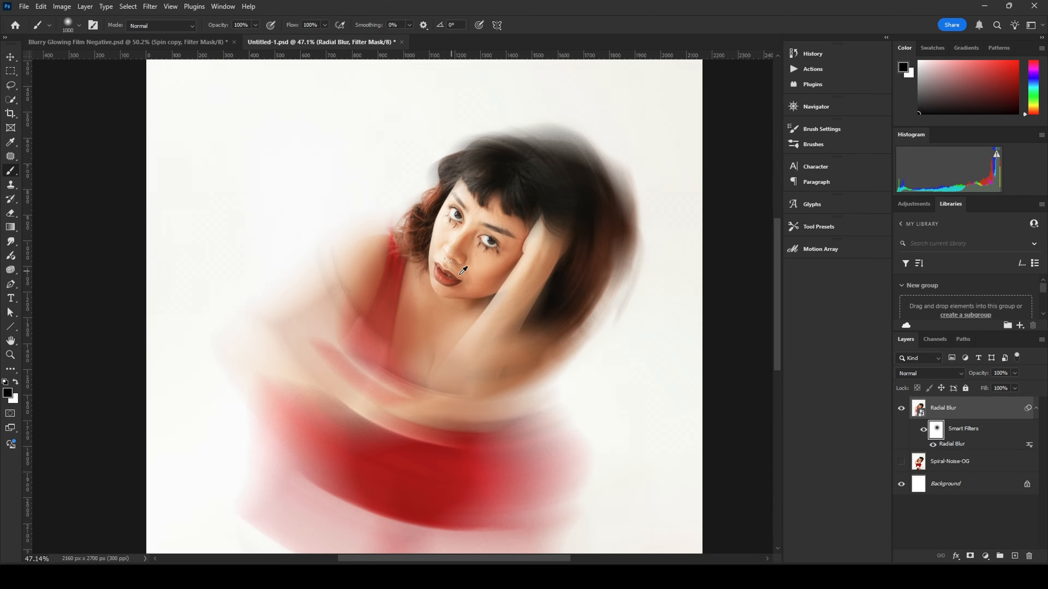
scroll(492, 302, down, 6)
scroll(489, 318, up, 5)
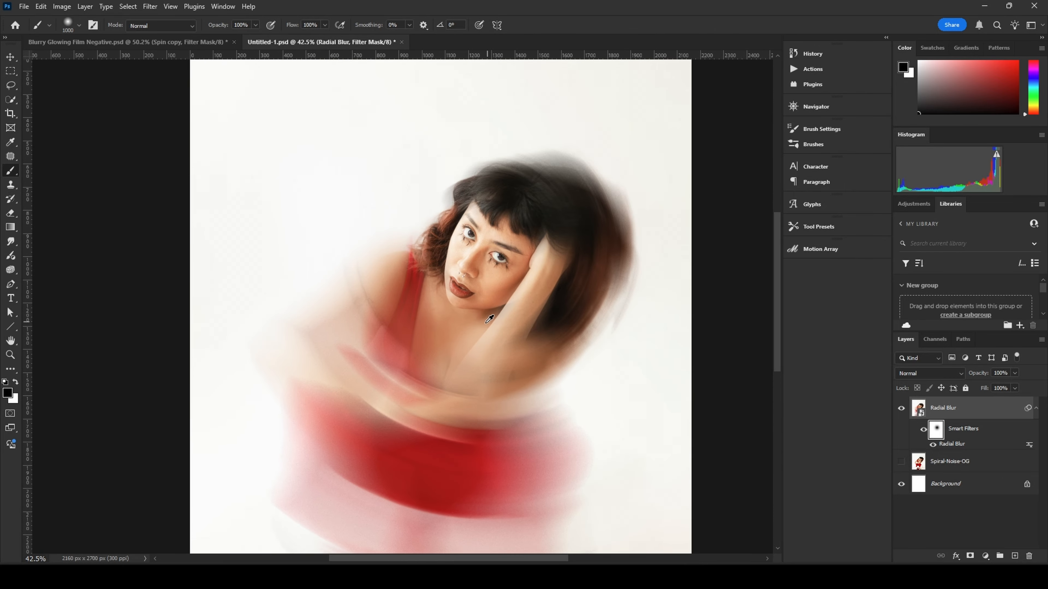
Step: Undo the last mask stroke and repaint the face on the filter mask with a single 1100 px brush dab
scroll(487, 323, down, 2)
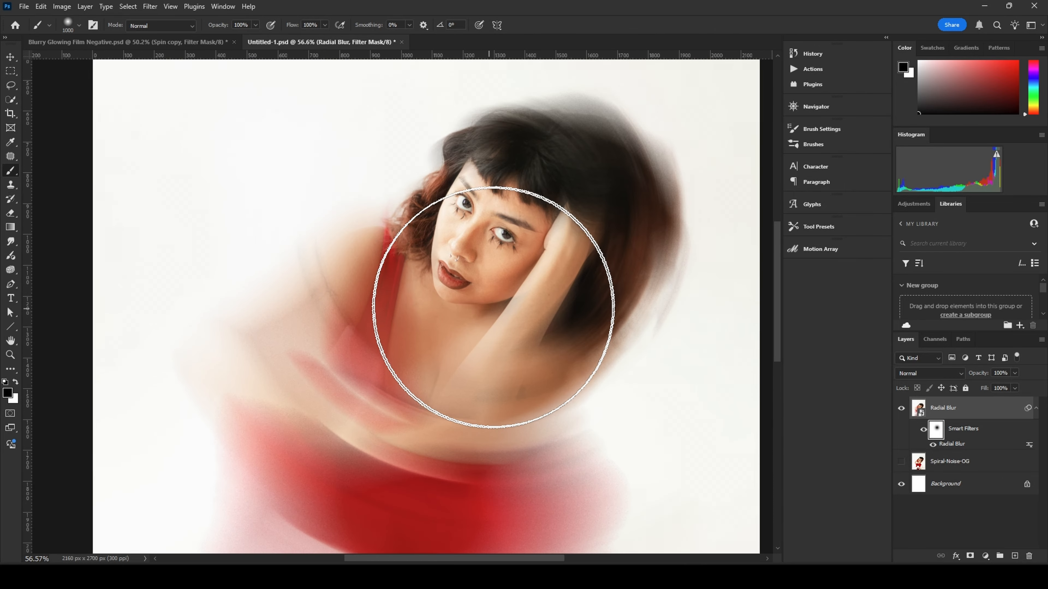
drag(546, 257, 512, 299)
scroll(454, 289, down, 7)
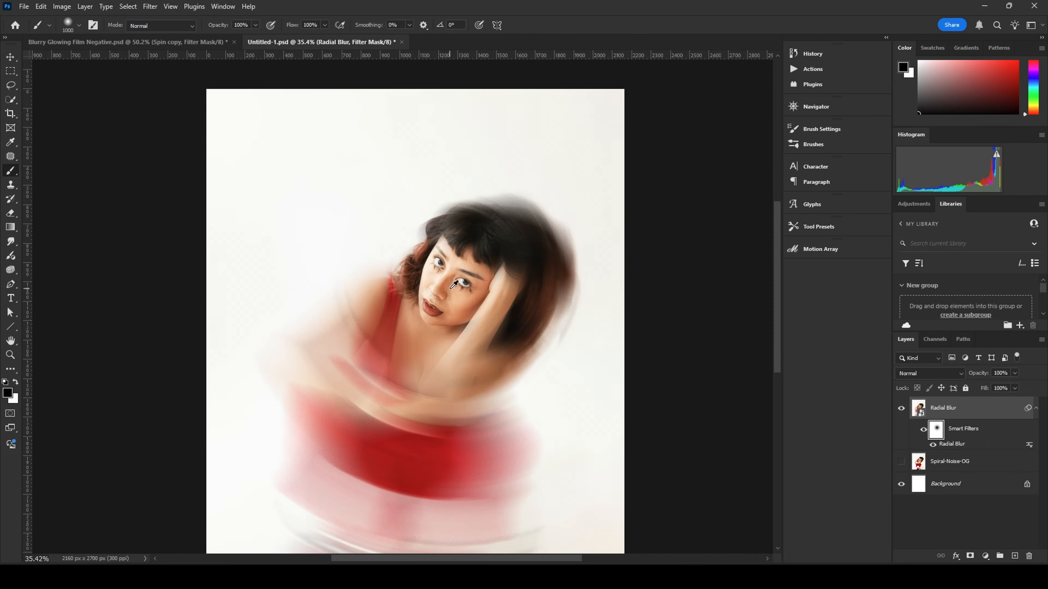
scroll(462, 287, up, 6)
scroll(481, 333, down, 4)
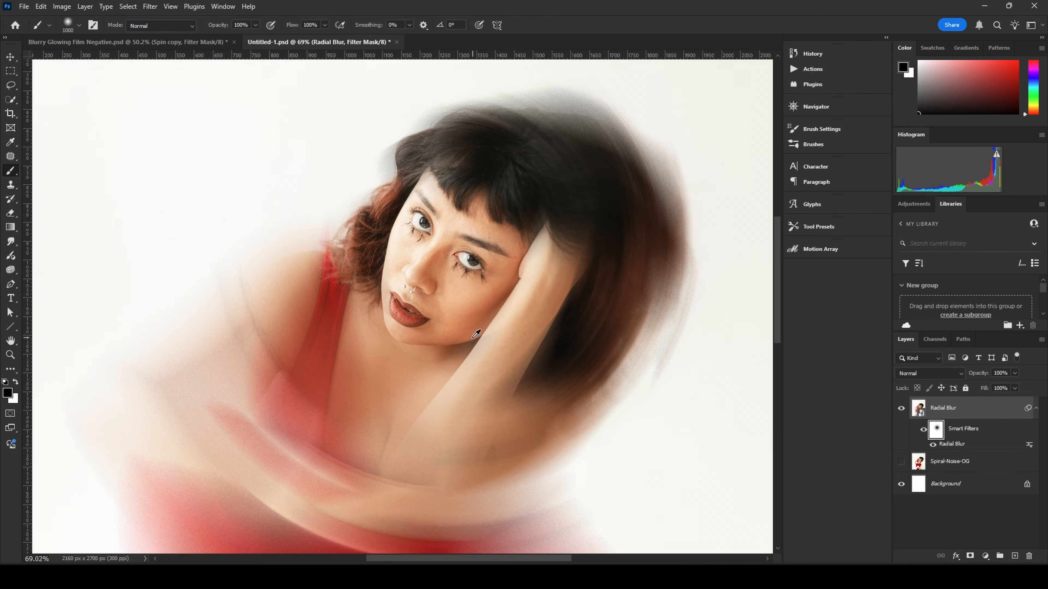
scroll(500, 347, up, 2)
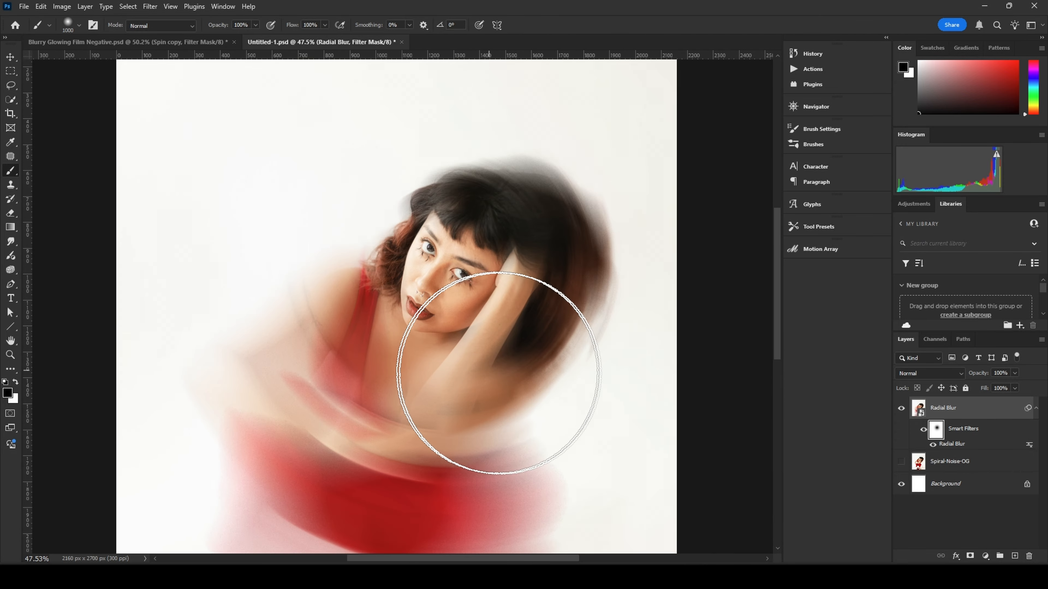
key(ctrl+z)
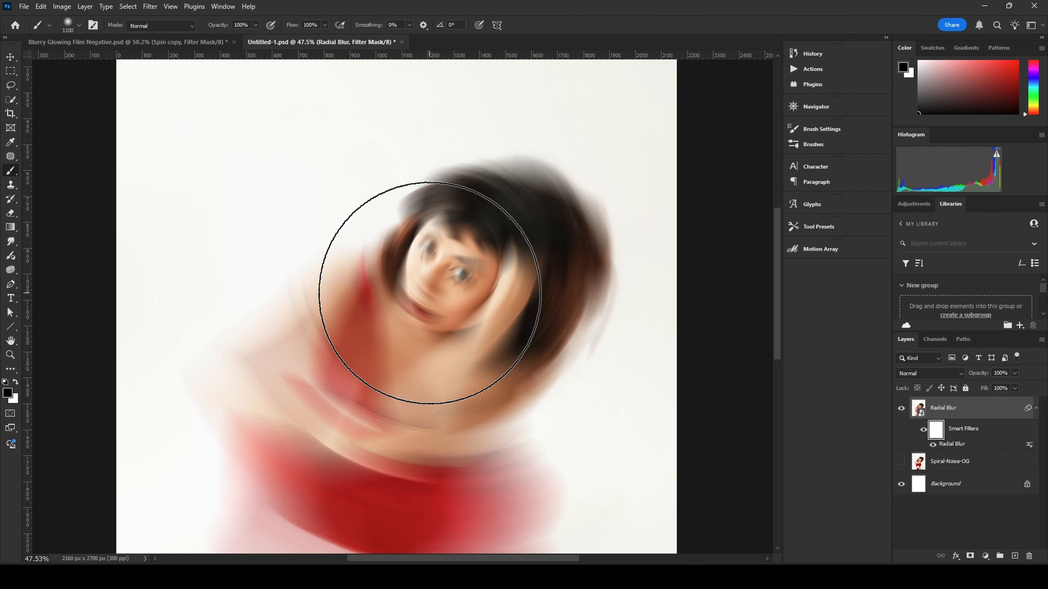
key(bracketright)
click(432, 287)
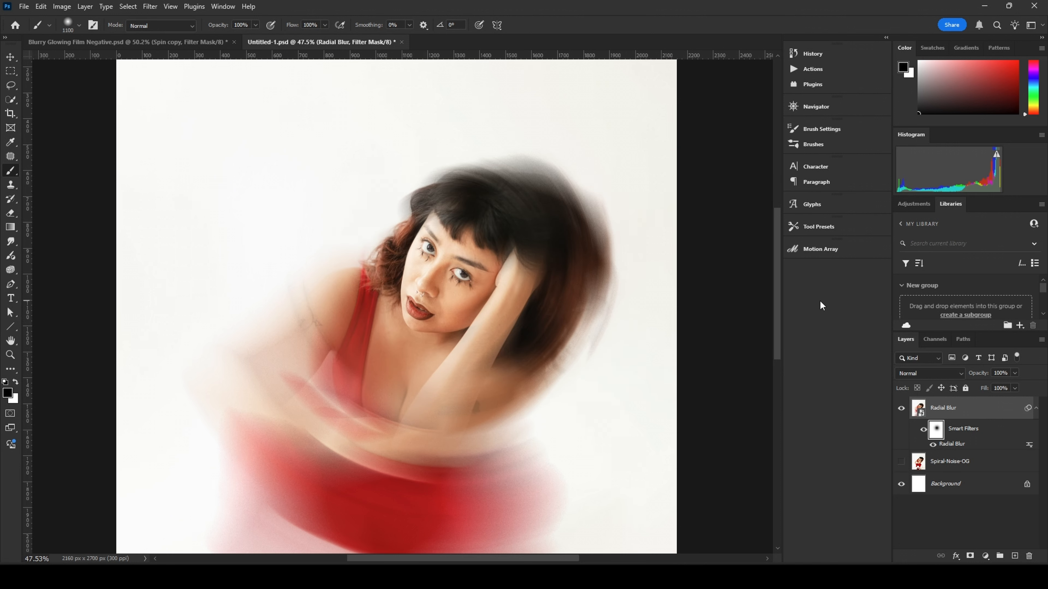
Step: Duplicate the Radial Blur layer and rename the copy Glow
scroll(485, 339, down, 2)
scroll(483, 342, up, 3)
scroll(517, 358, down, 3)
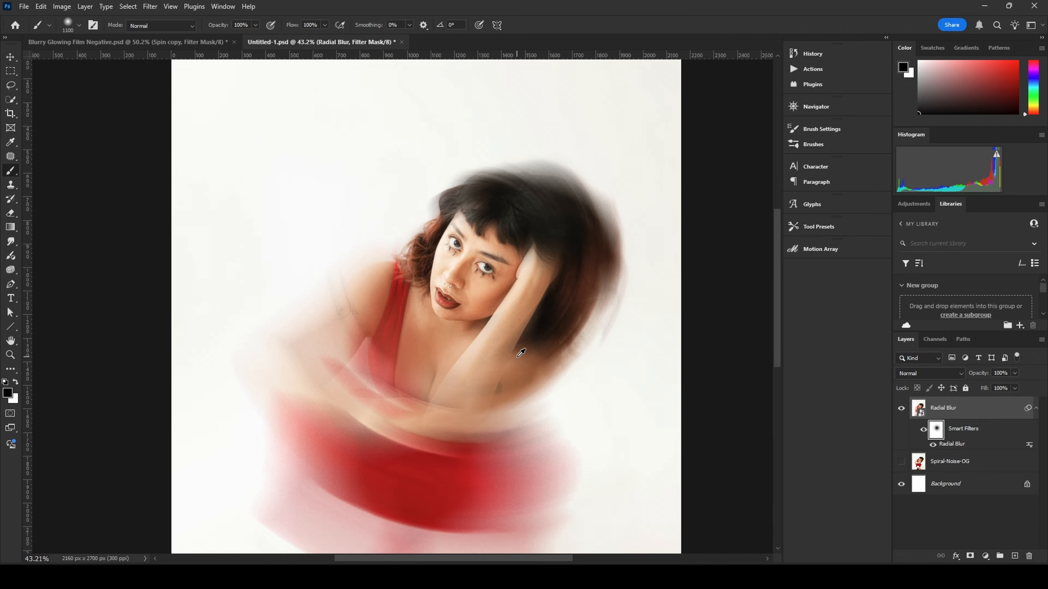
scroll(511, 357, up, 2)
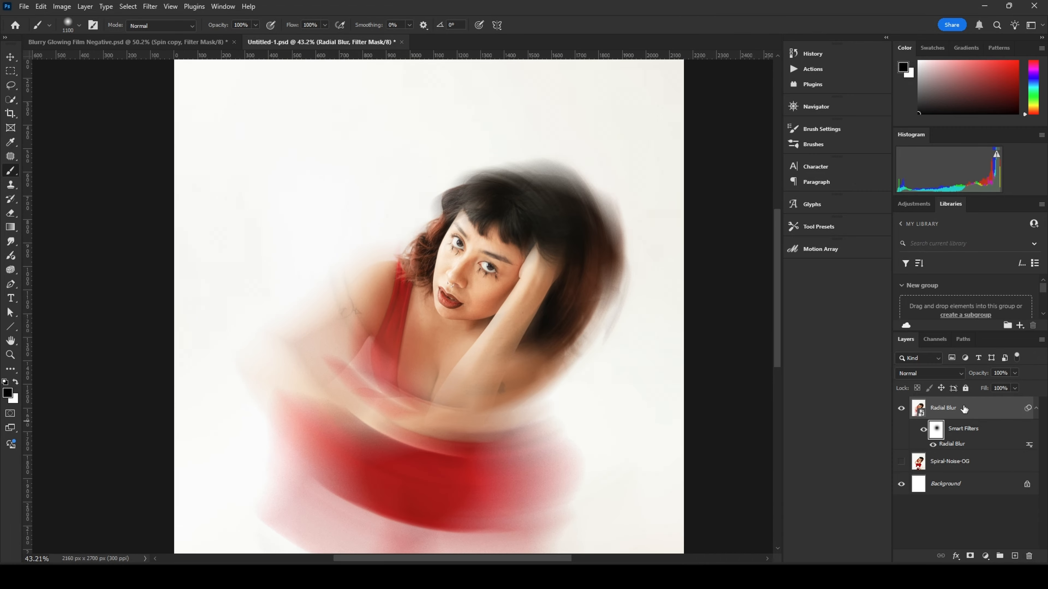
key(v)
key(ctrl+0)
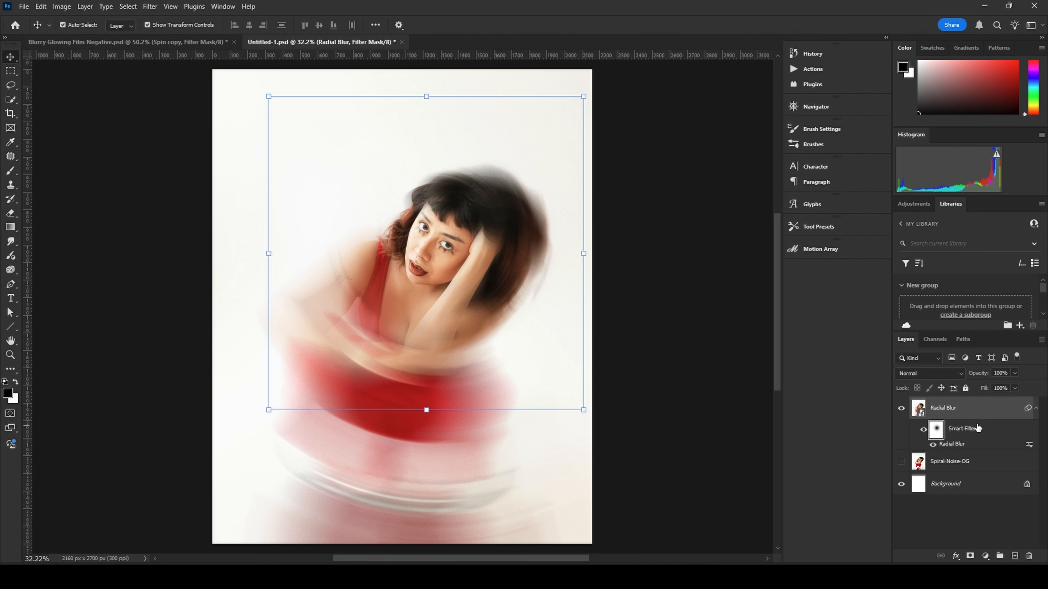
click(978, 410)
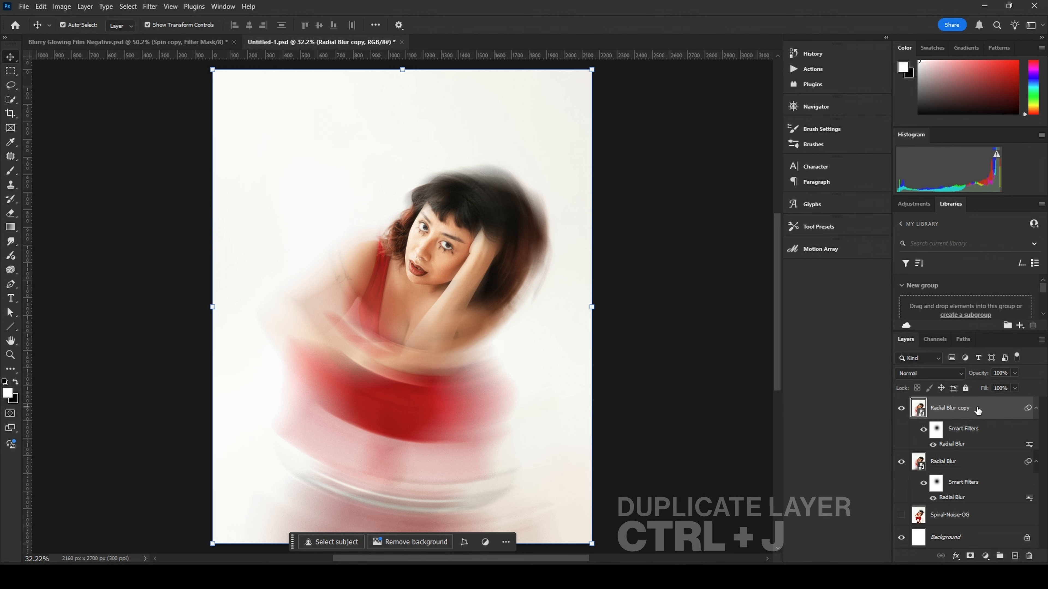
key(ctrl+j)
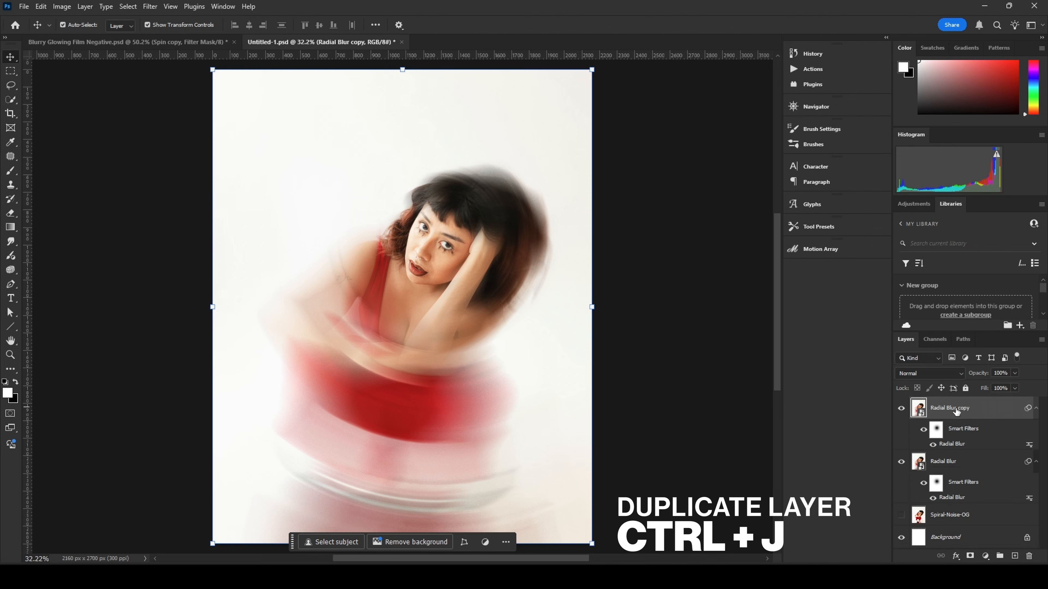
double_click(955, 408)
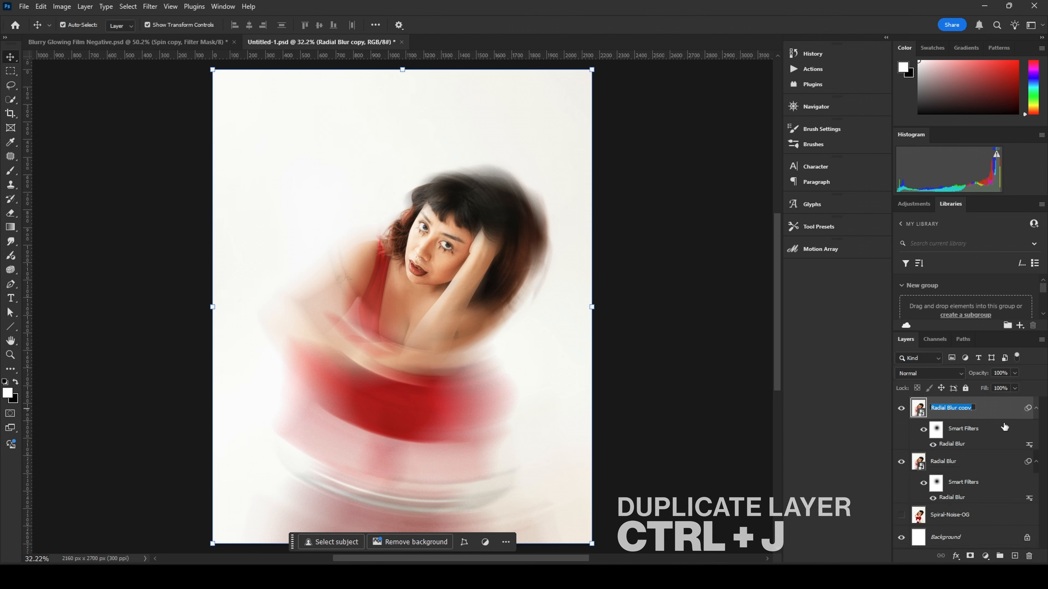
text(Glow)
key(Return)
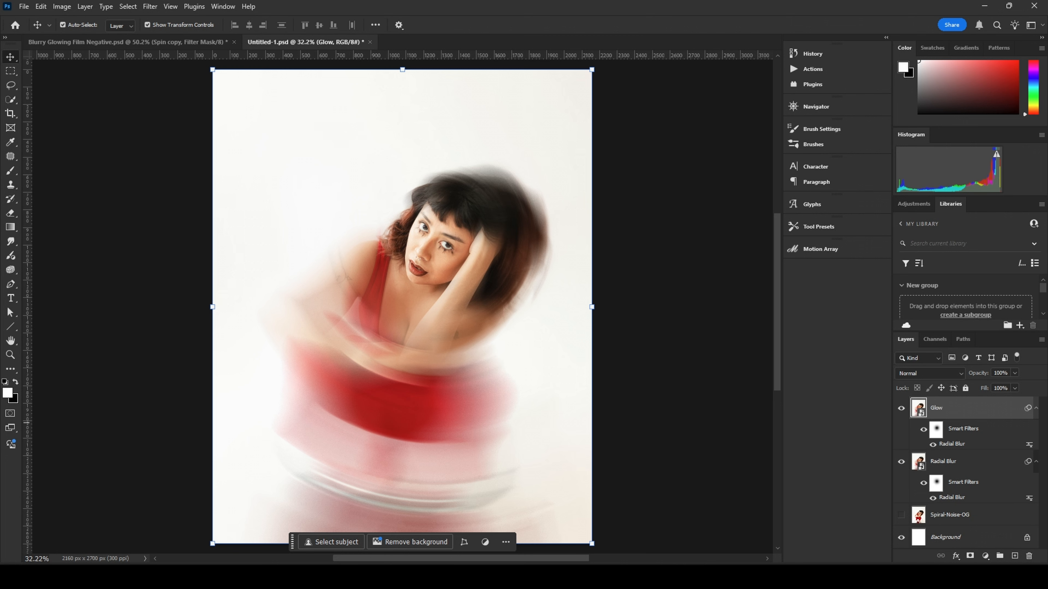
Step: Convert the Glow layer to a smart object and apply a Gaussian Blur with a 30 pixel radius
right_click(959, 408)
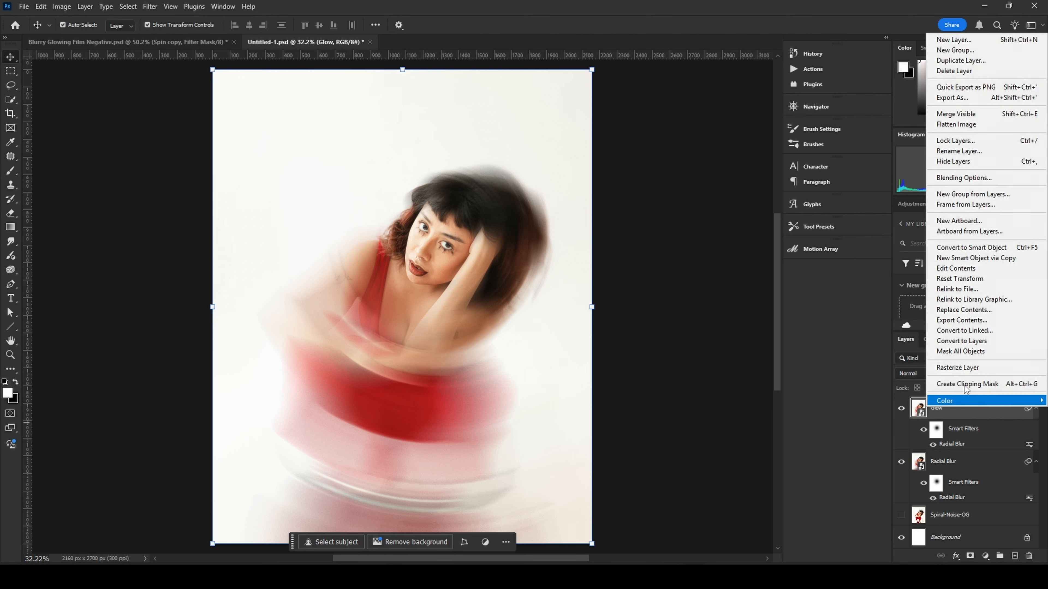
click(969, 248)
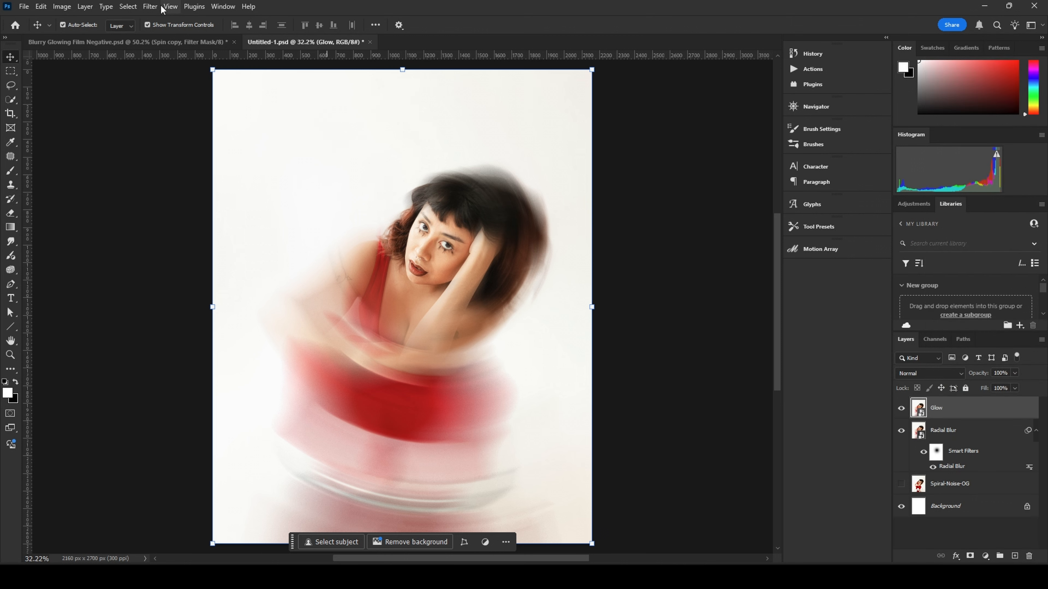
click(151, 7)
mouse_move(174, 170)
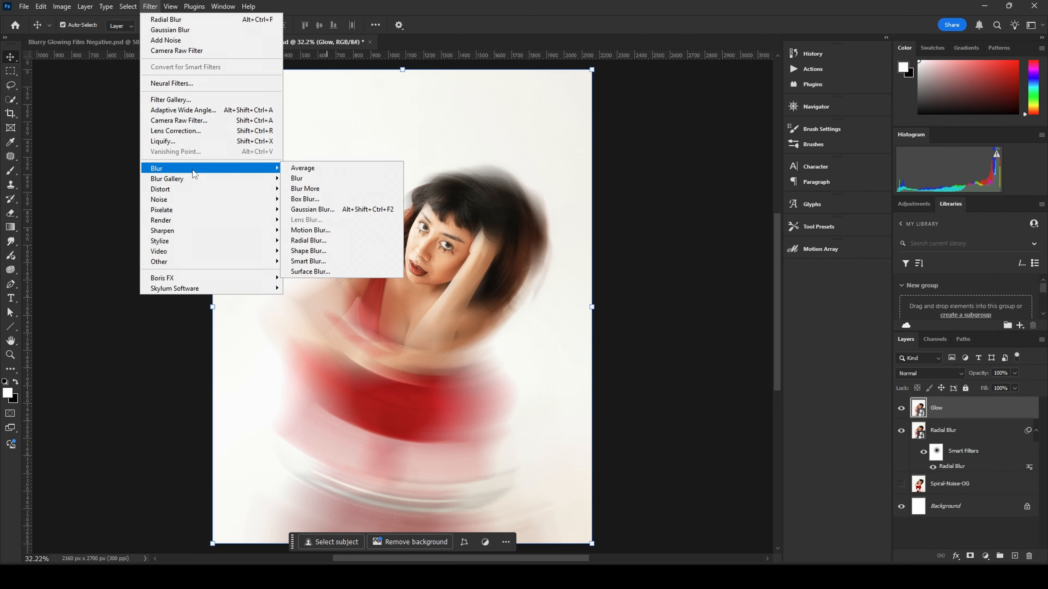
click(318, 210)
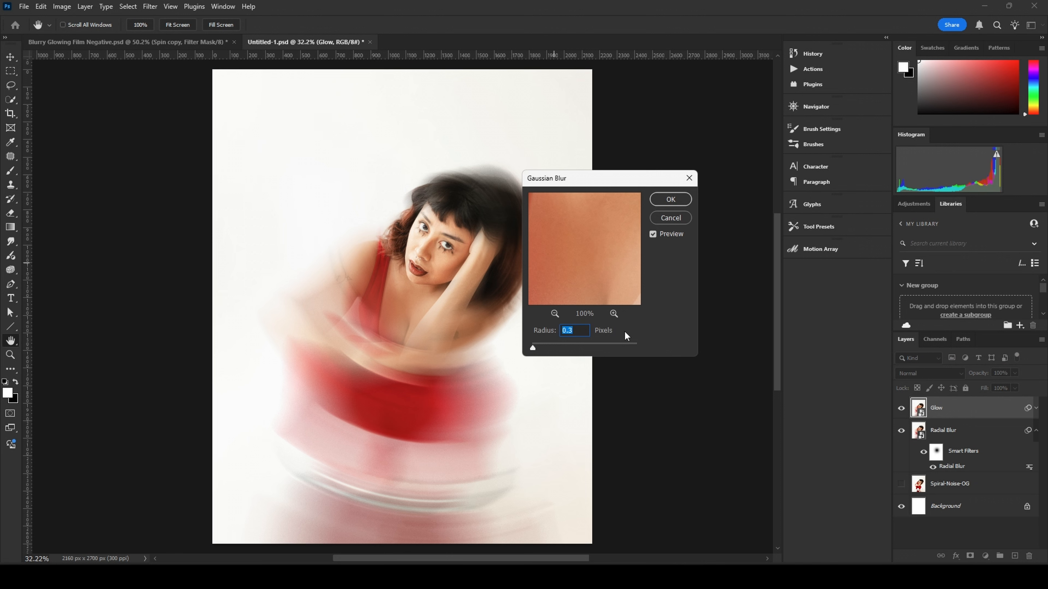
text(30)
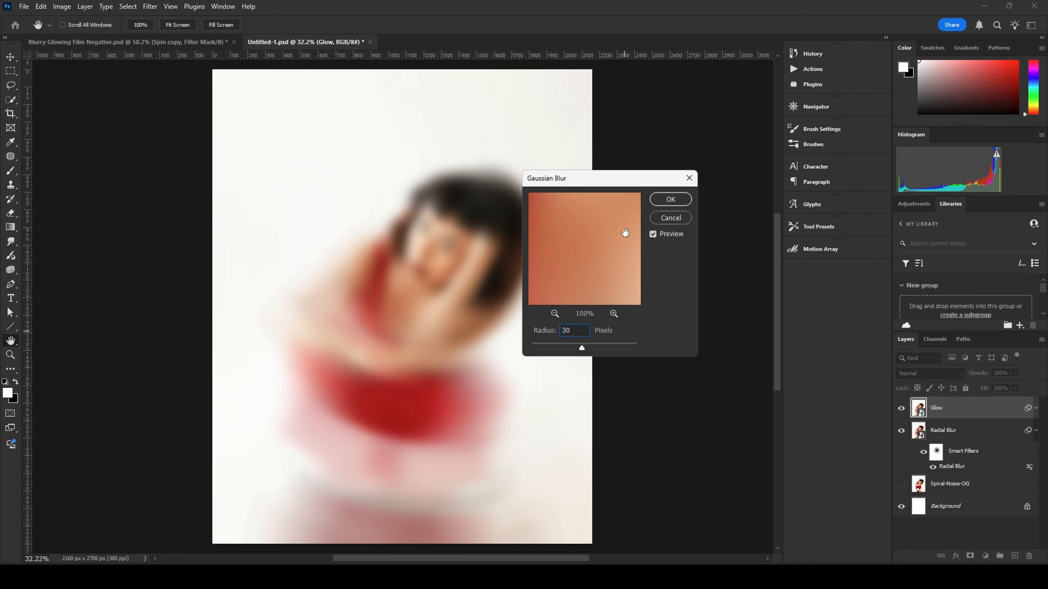
click(671, 200)
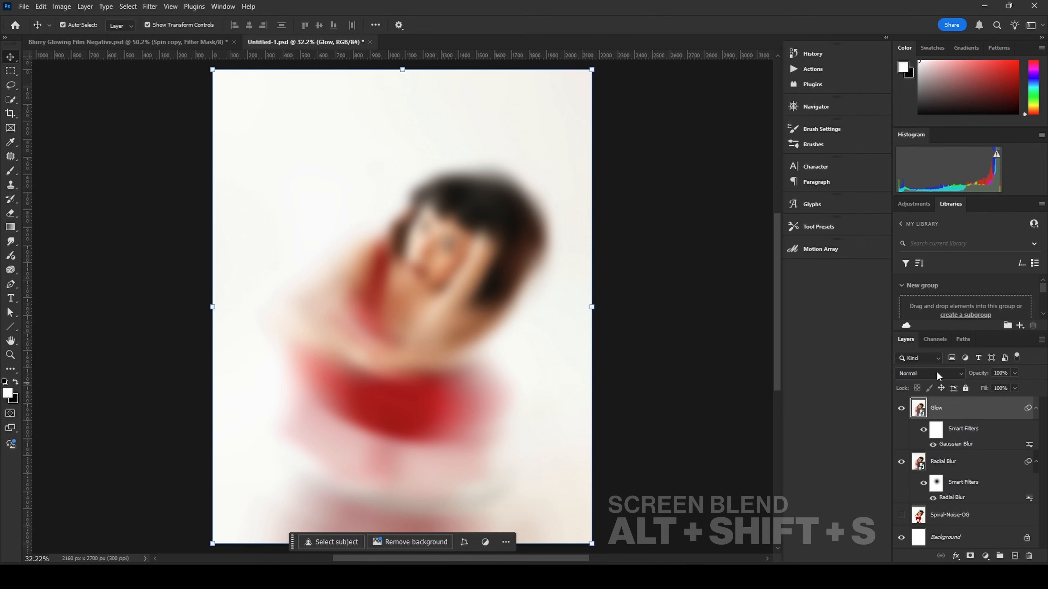
Step: Set the Glow layer's blend mode to Screen and its opacity to 50%
click(956, 374)
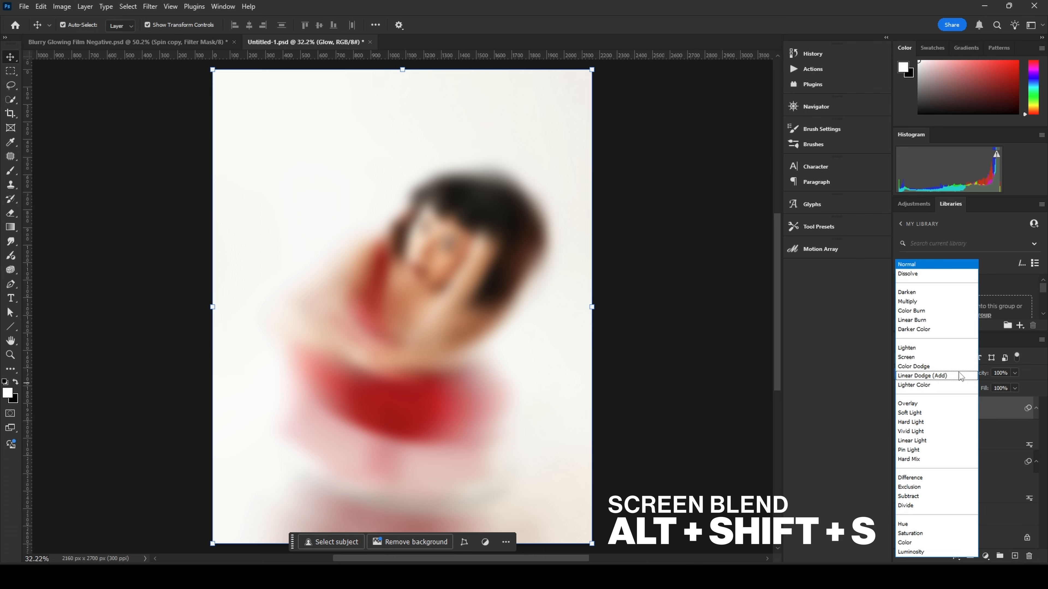
click(945, 357)
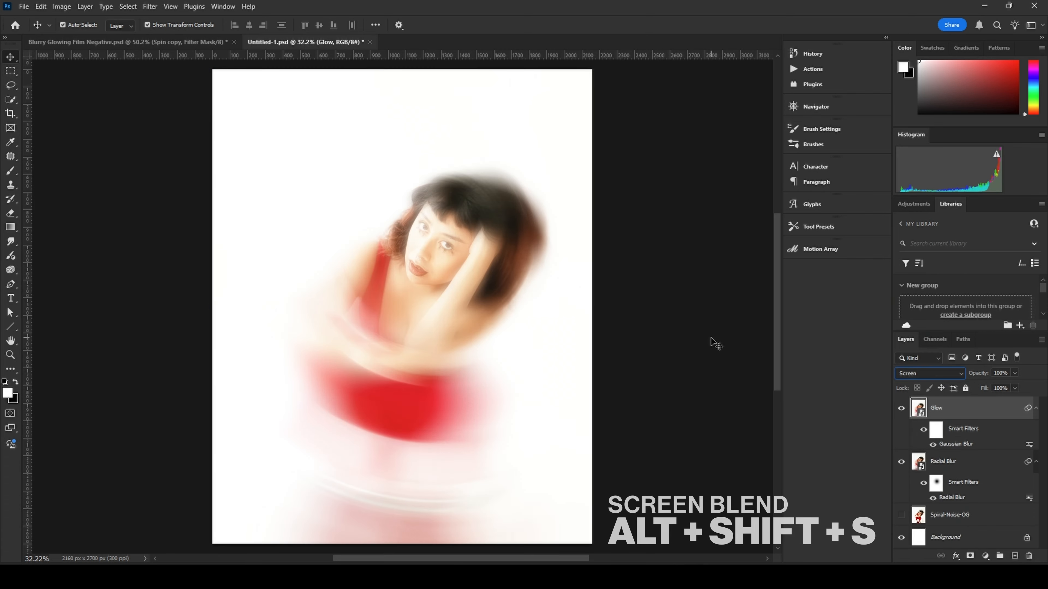
scroll(398, 280, up, 5)
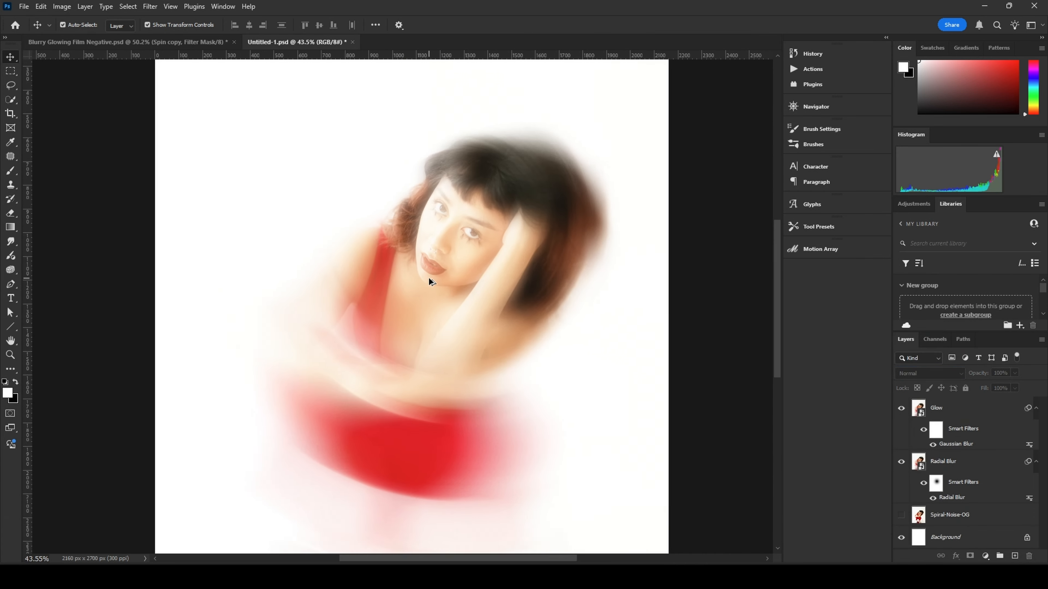
scroll(428, 278, up, 4)
scroll(440, 286, down, 2)
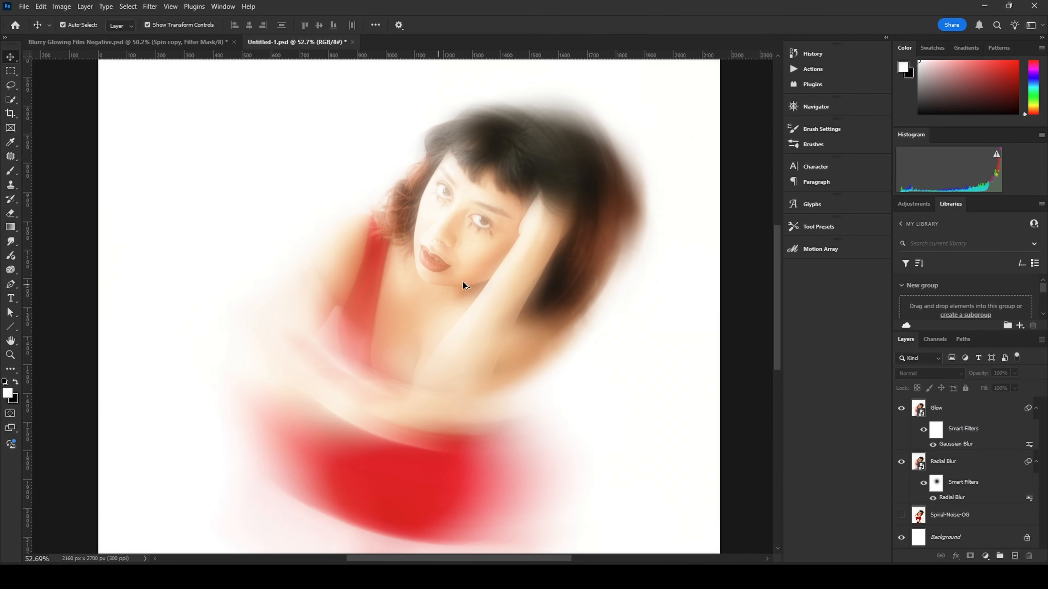
scroll(503, 271, down, 5)
scroll(499, 271, up, 4)
drag(537, 258, 511, 285)
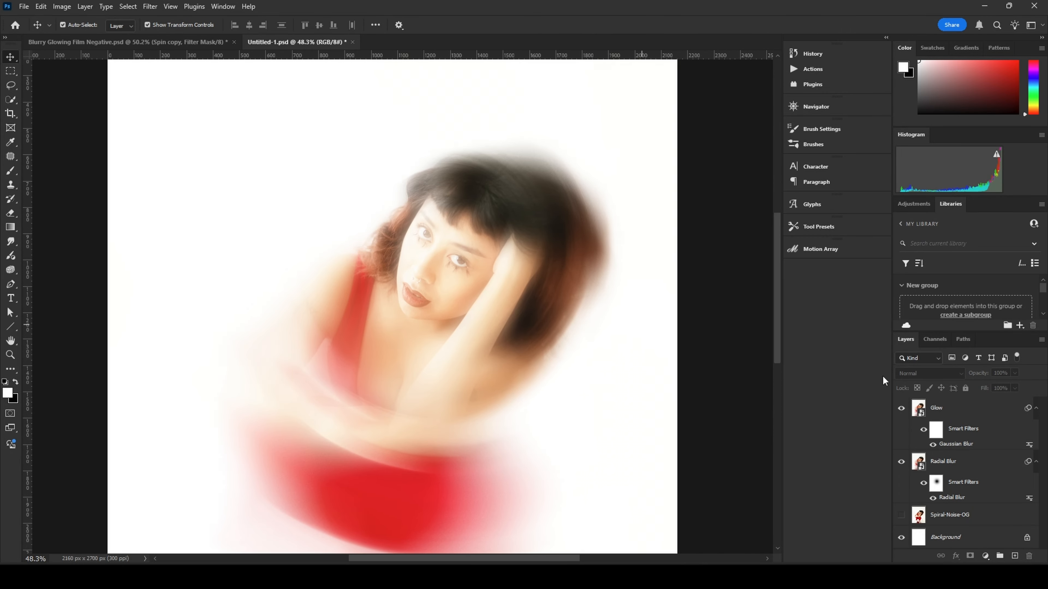
click(957, 412)
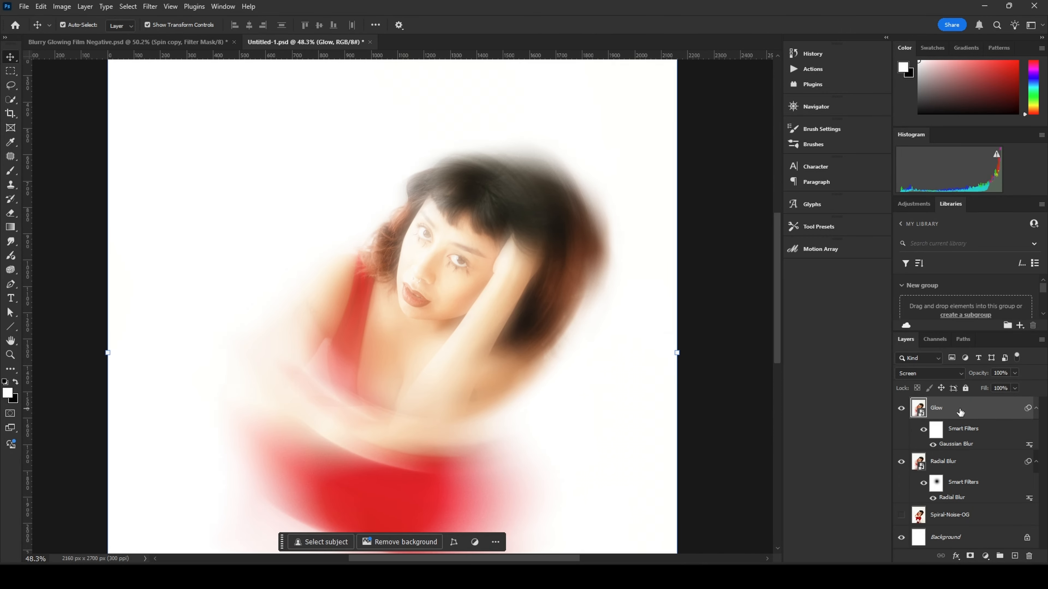
click(1004, 373)
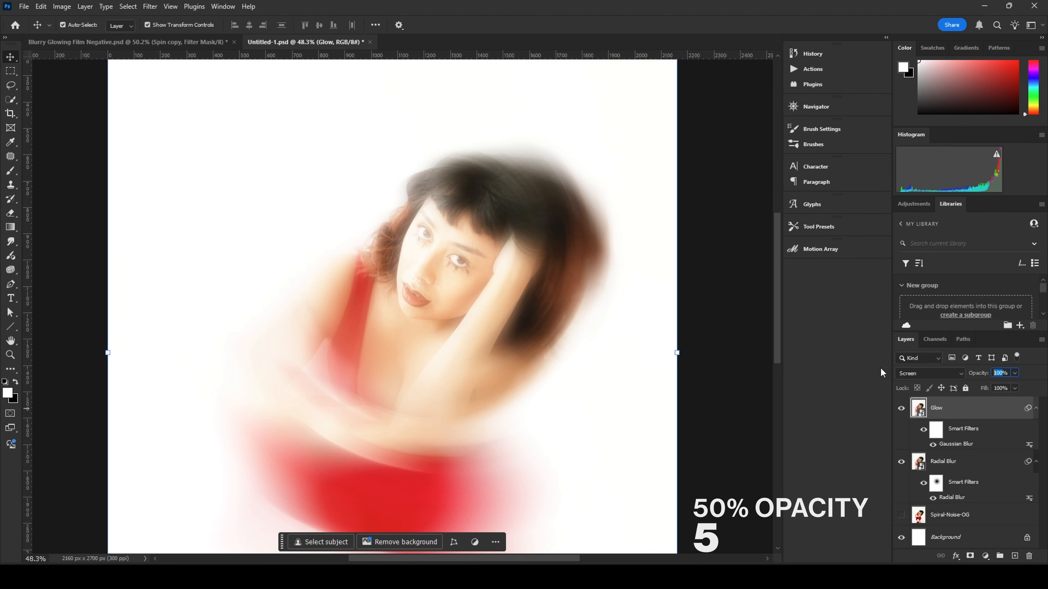
text(50)
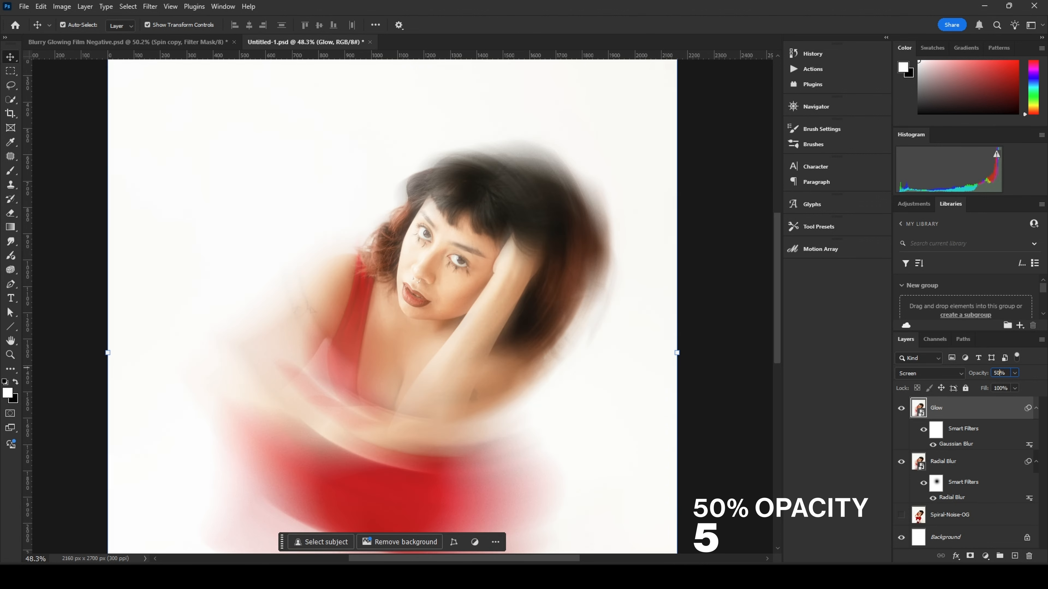
click(734, 347)
Step: Apply a Levels adjustment to the Glow layer, setting the midtone input level to 0.60
scroll(429, 264, up, 6)
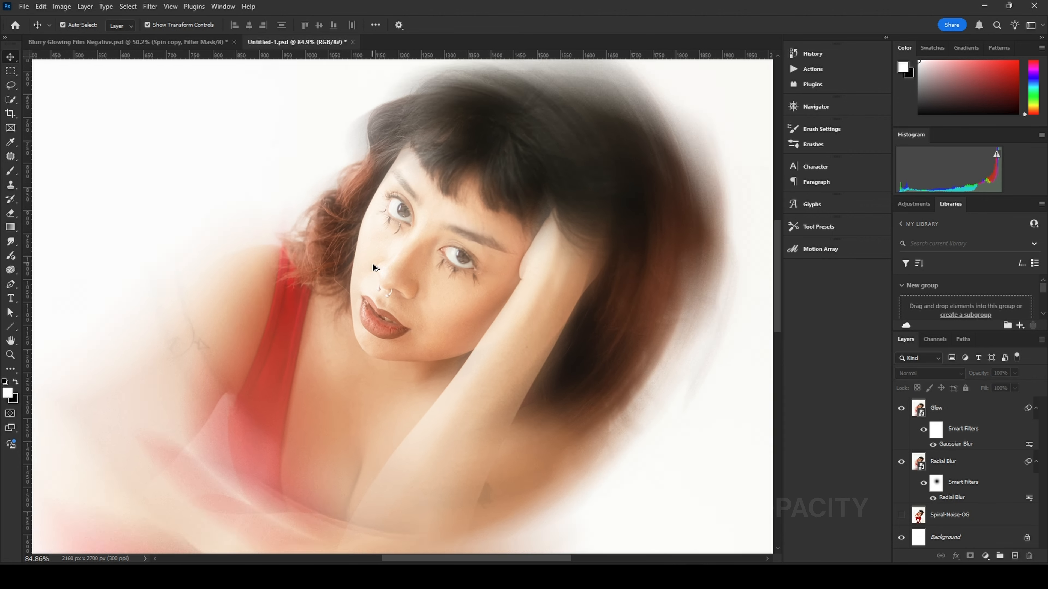
scroll(388, 295, down, 5)
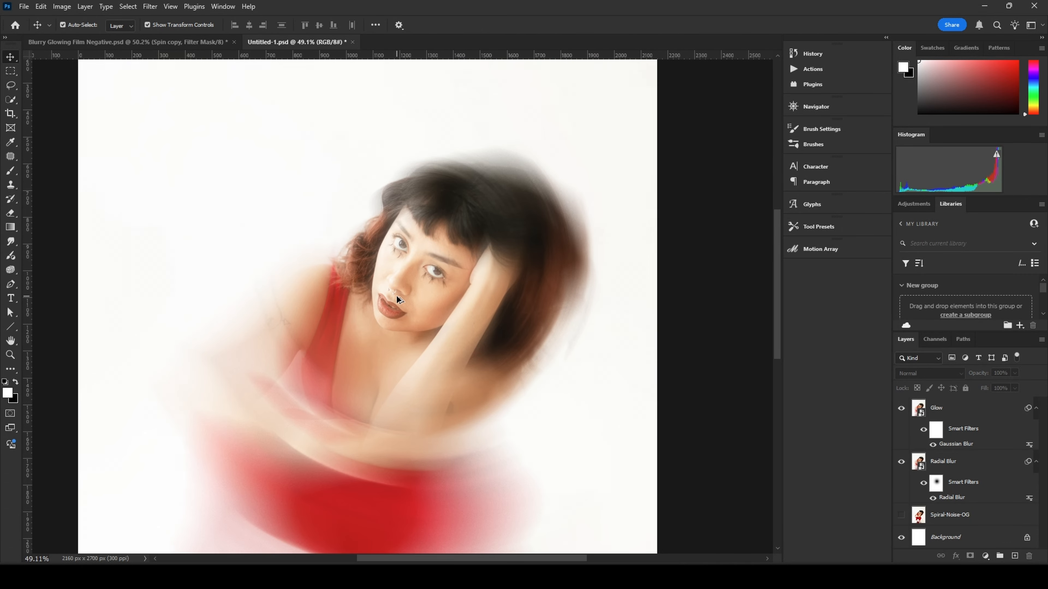
drag(448, 355, 455, 335)
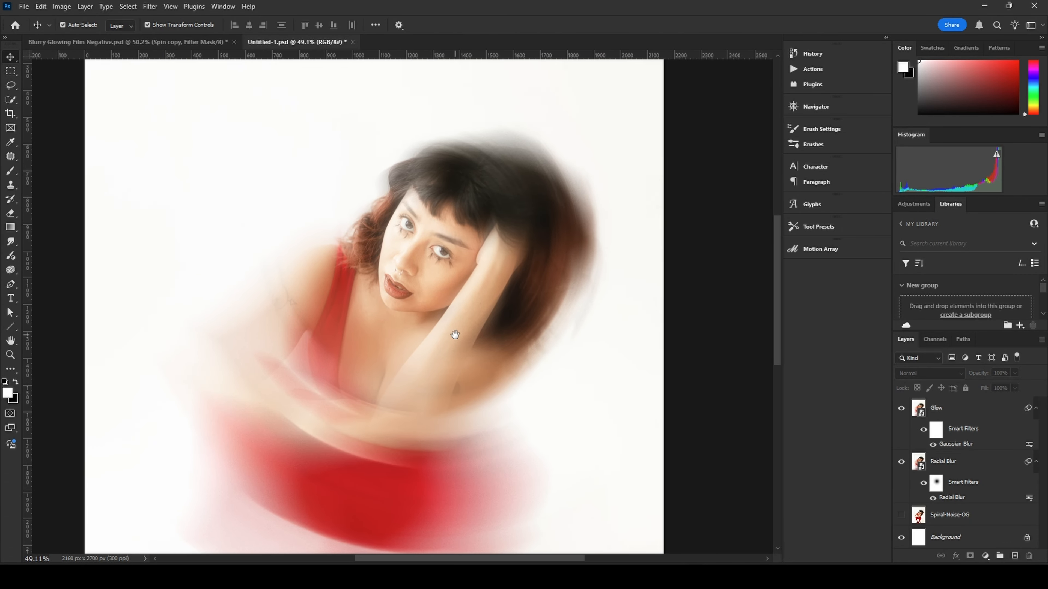
click(958, 417)
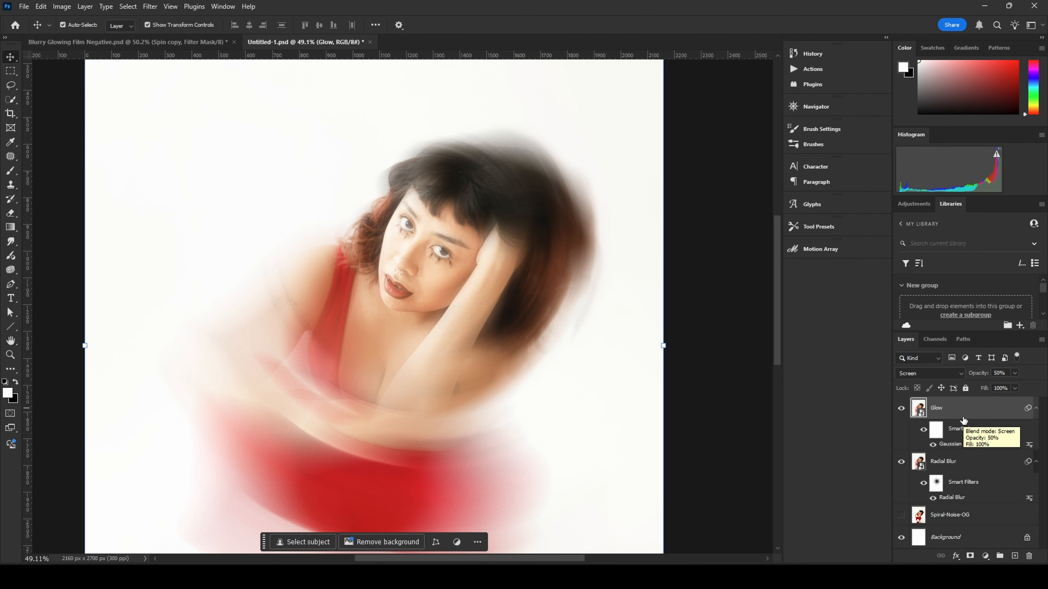
key(ctrl+l)
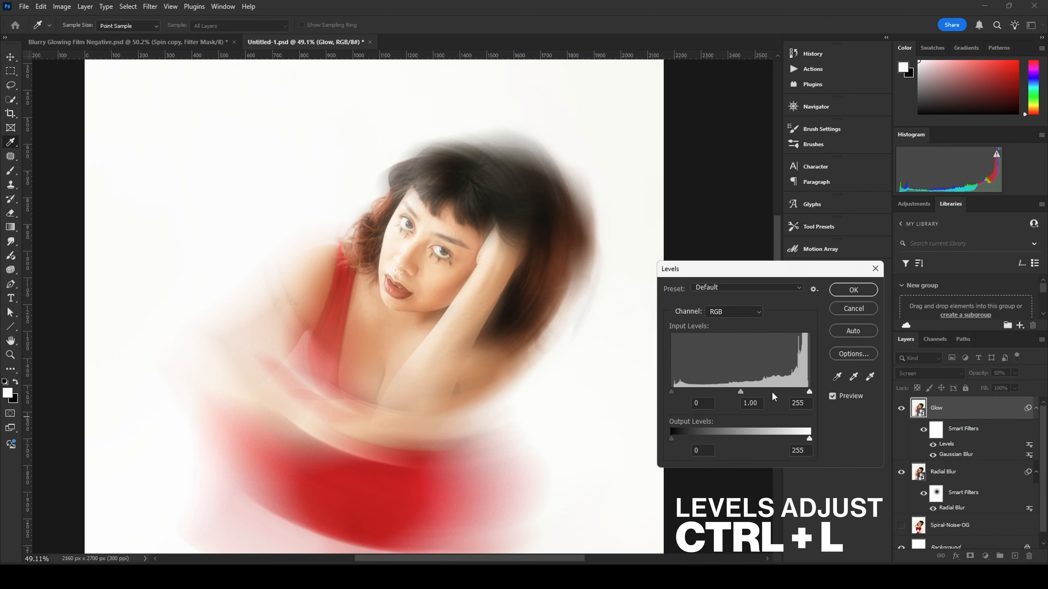
drag(740, 391, 762, 391)
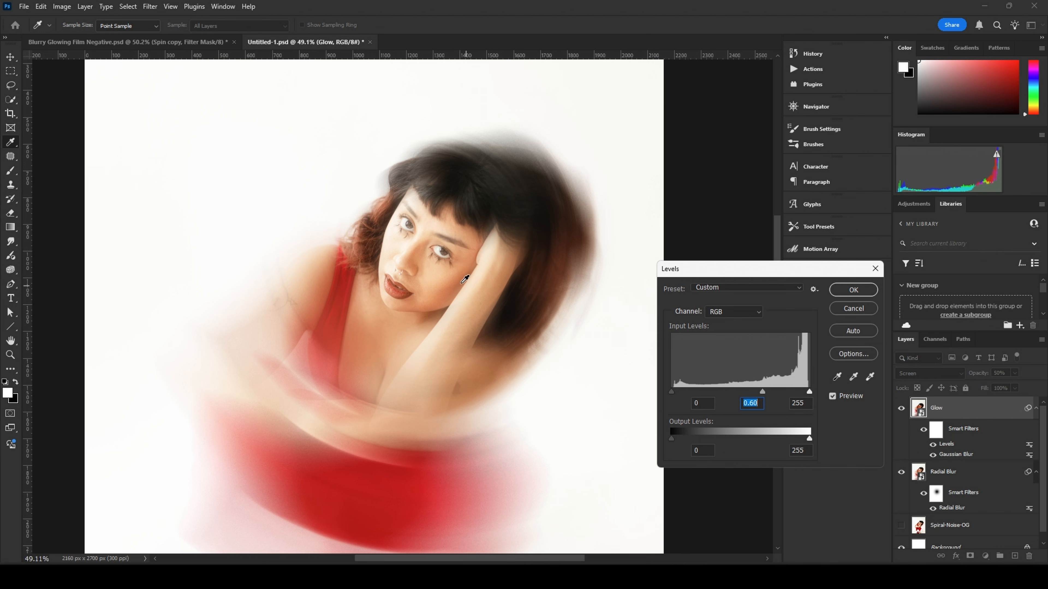
click(862, 291)
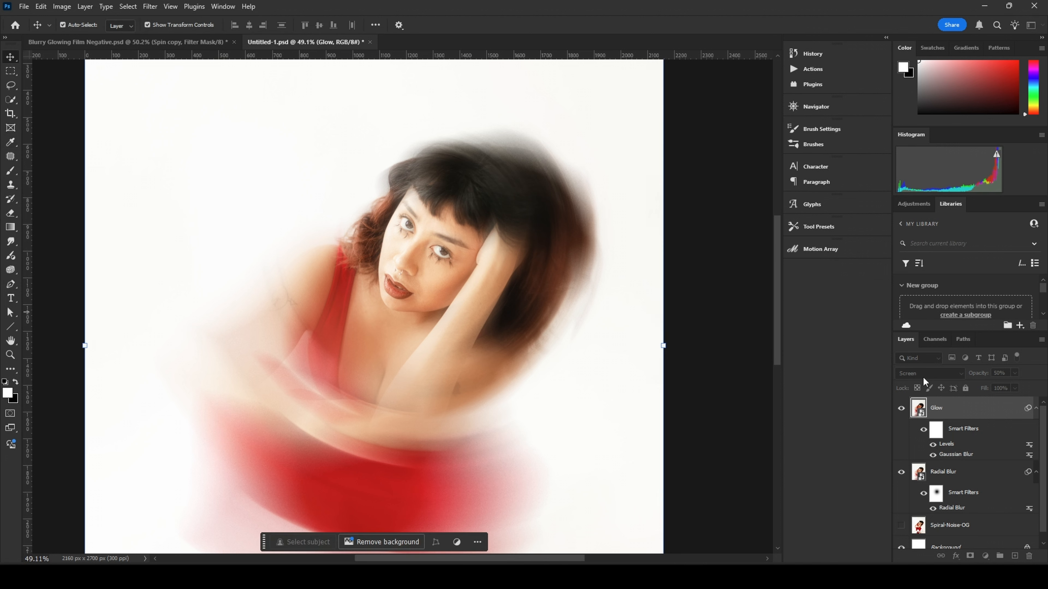
Step: Delete the Levels smart filter from the Glow layer
right_click(950, 446)
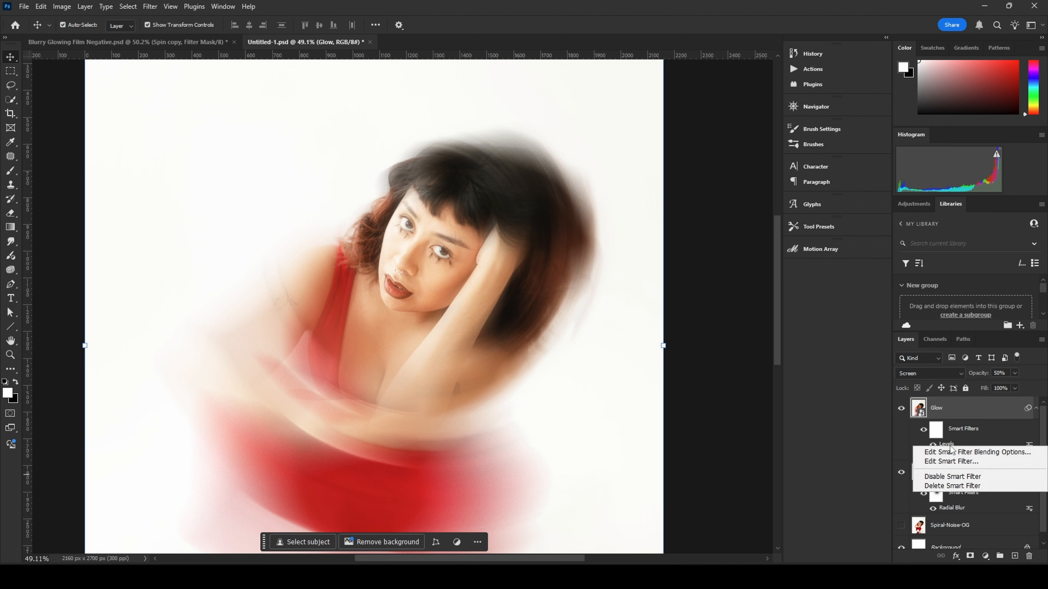
click(957, 487)
scroll(458, 293, up, 6)
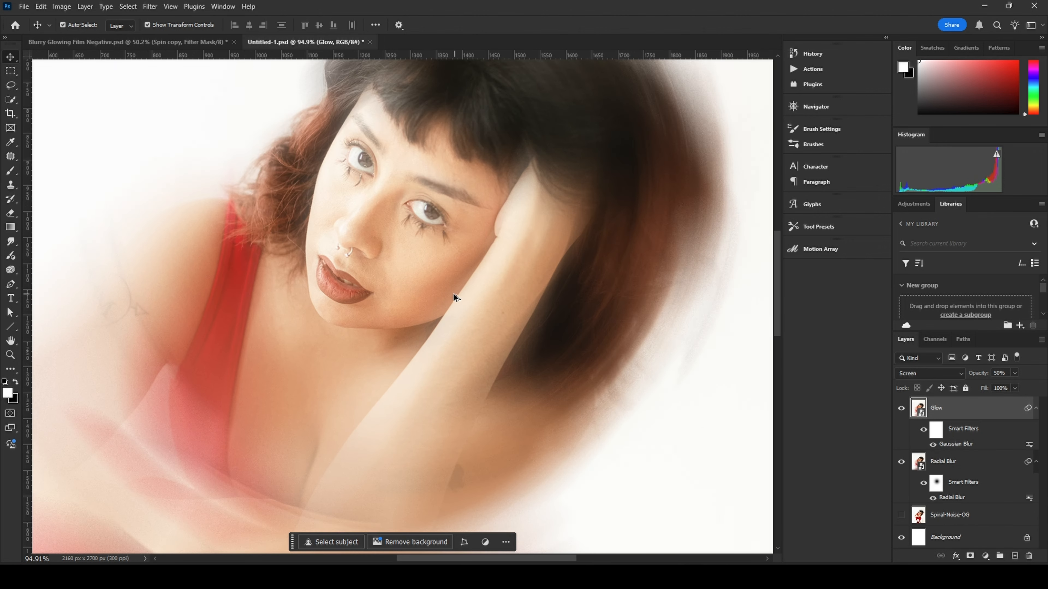
scroll(452, 297, down, 10)
click(688, 341)
scroll(688, 342, down, 1)
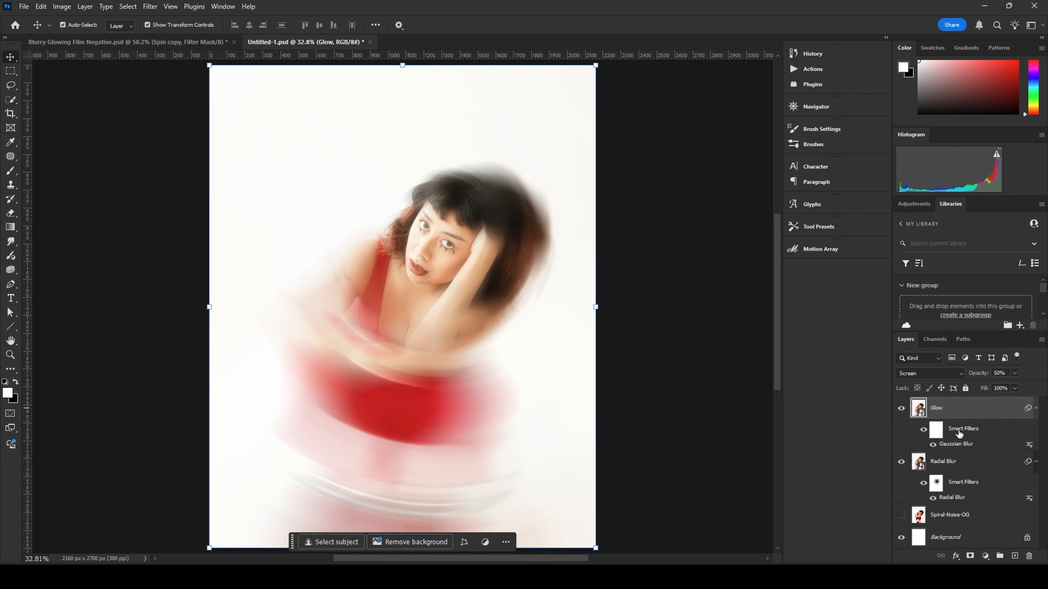
Step: Group the Glow and Radial Blur layers and name the group Blur and Glow
ctrl+click(970, 463)
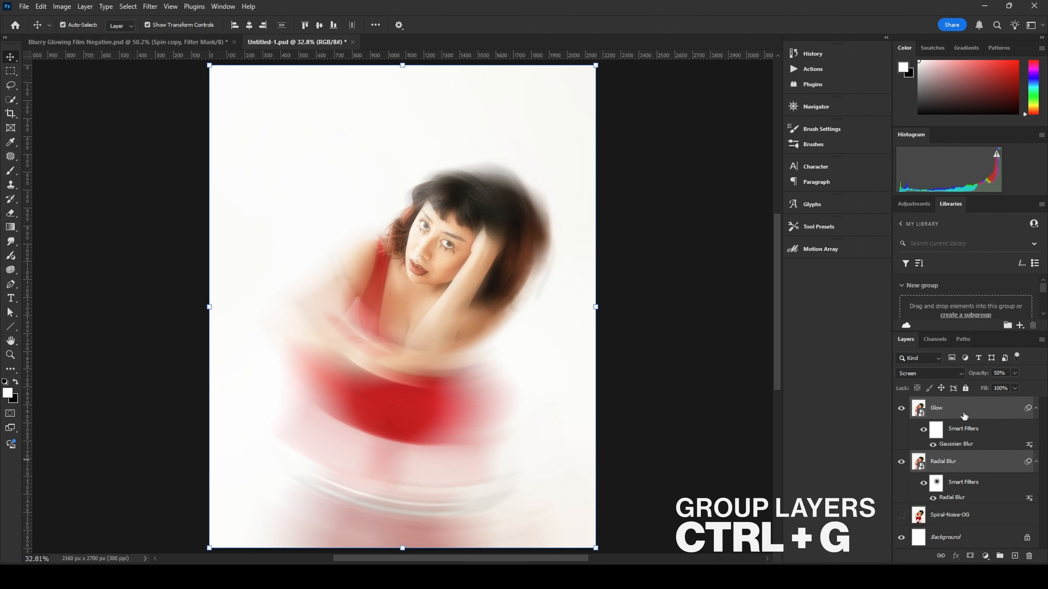
key(ctrl+g)
double_click(949, 404)
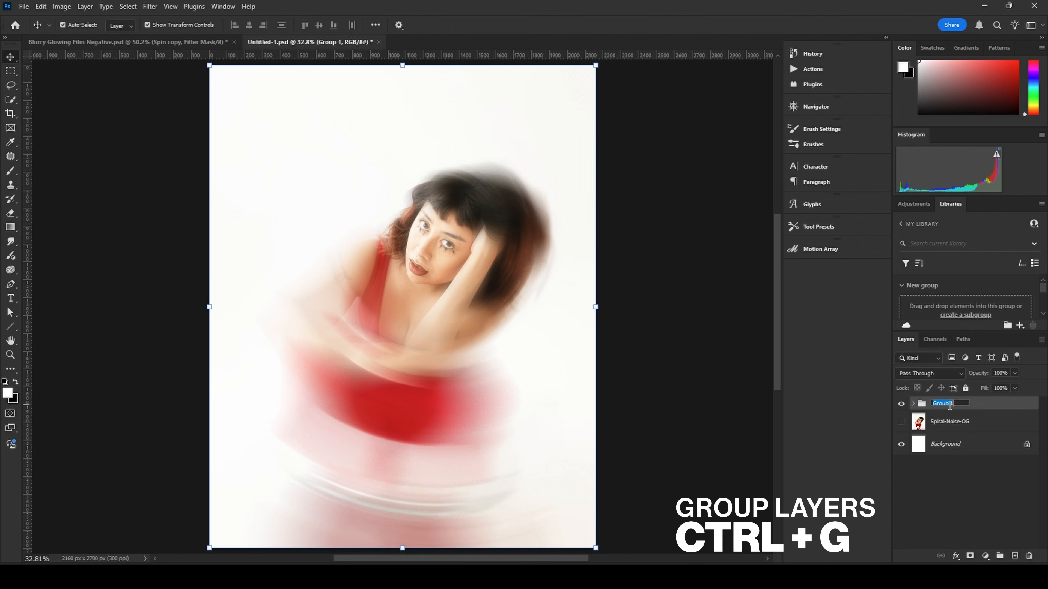
text(Blur and Glow)
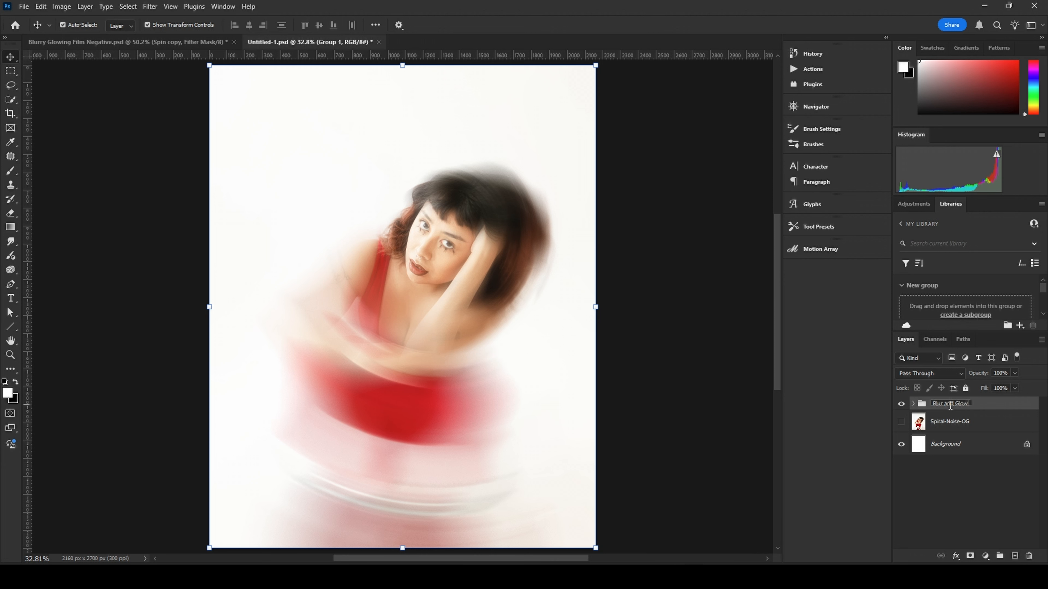
key(Return)
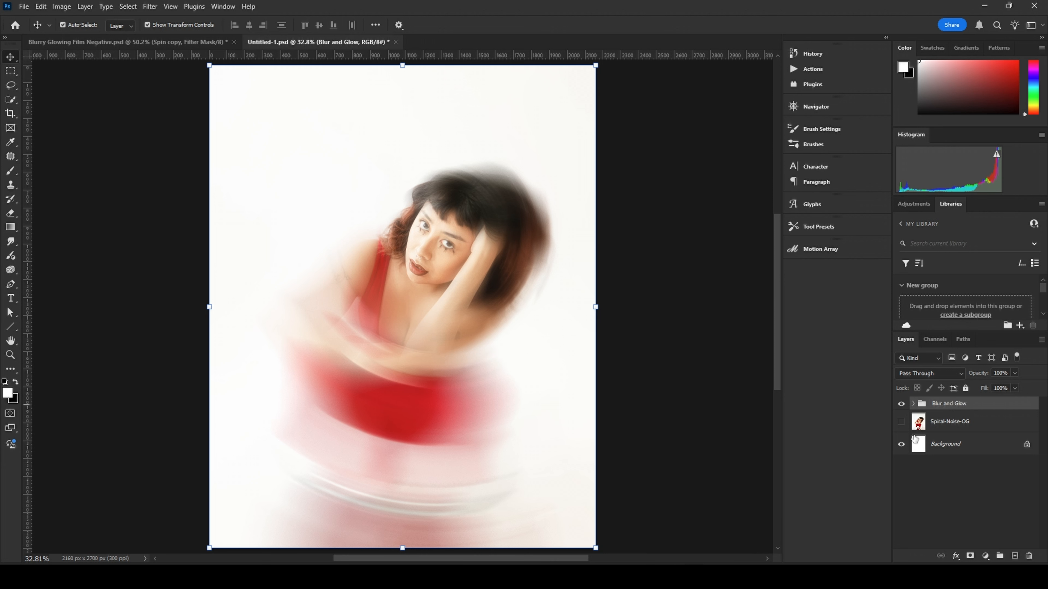
Step: Expand the Blur and Glow group and add a Gradient Map adjustment layer inside it
click(913, 405)
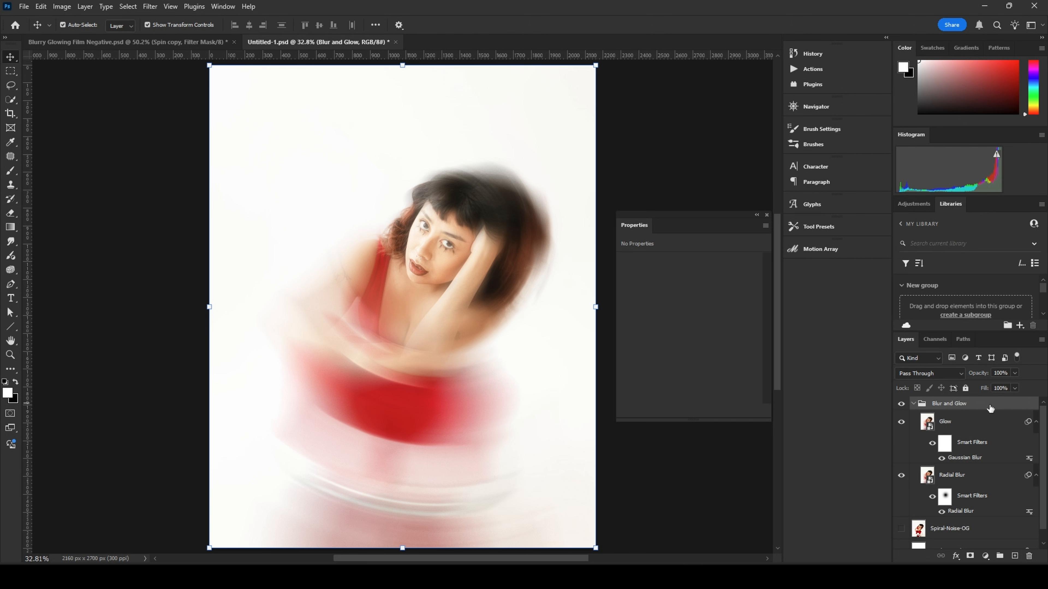
click(986, 556)
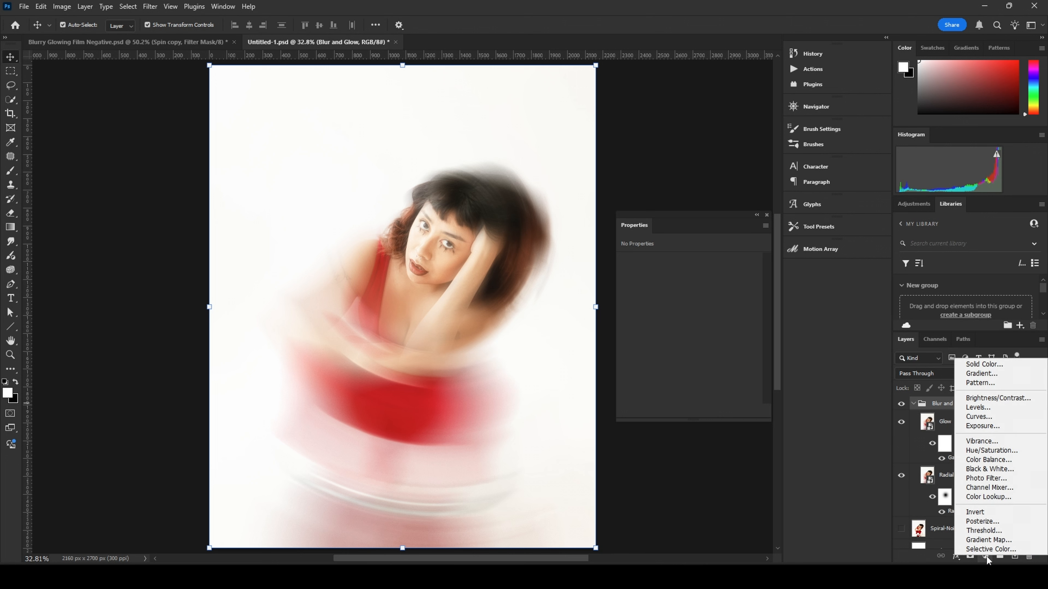
click(986, 540)
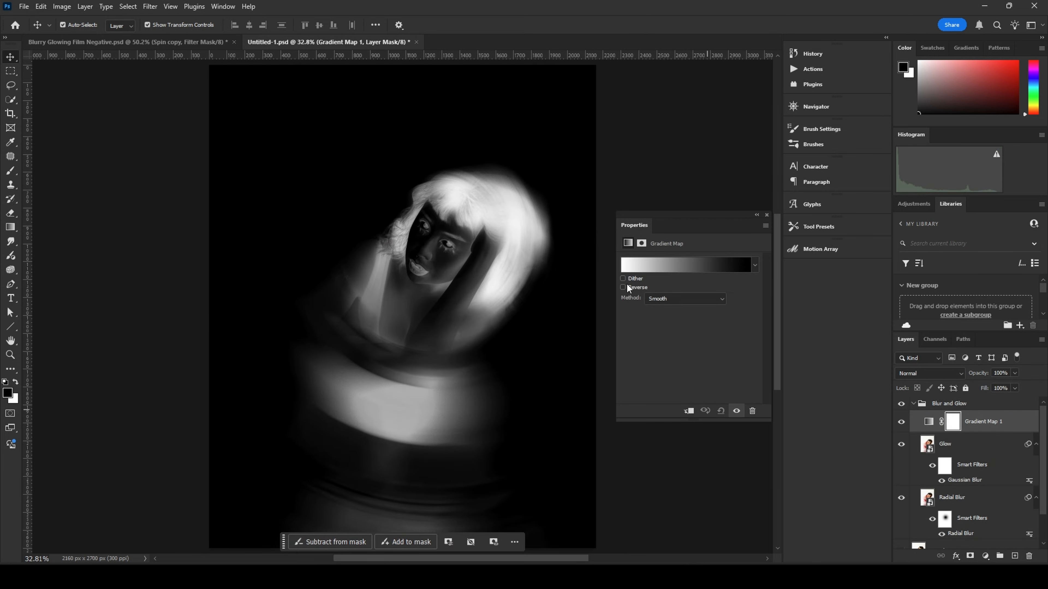
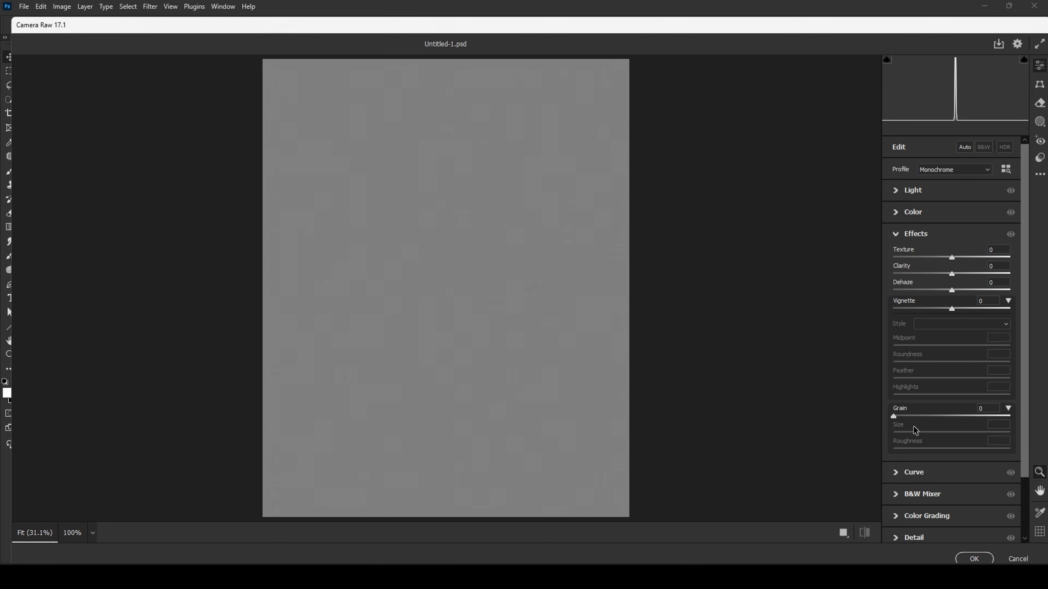
Step: Set the Camera Raw grain amount to 60 and grain size to 70
mouse_move(892, 416)
mouse_down()
mouse_move(1033, 421)
mouse_move(898, 418)
mouse_up()
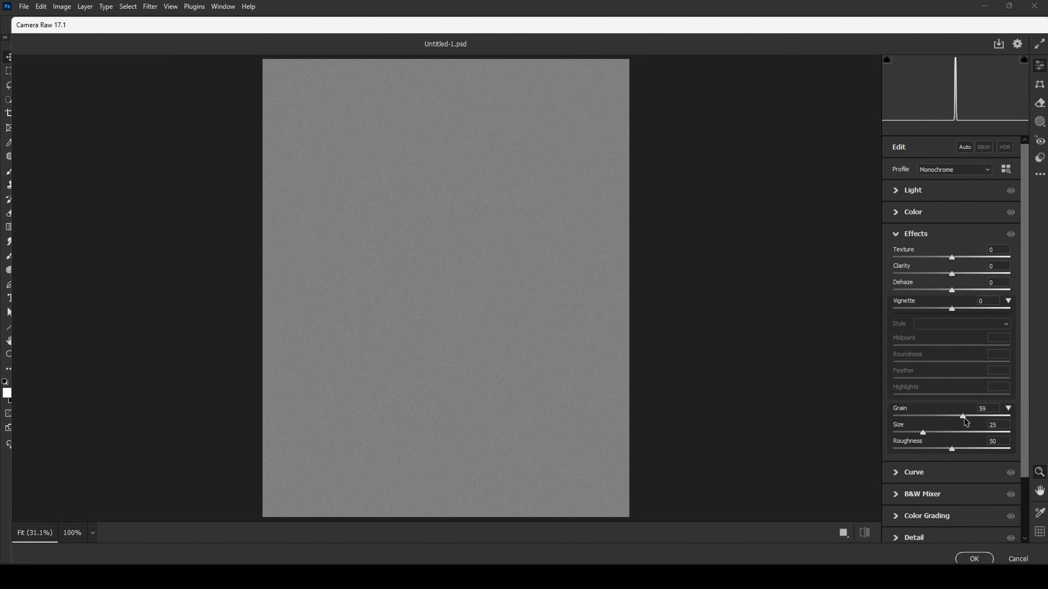
drag(965, 421, 968, 418)
drag(427, 295, 513, 307)
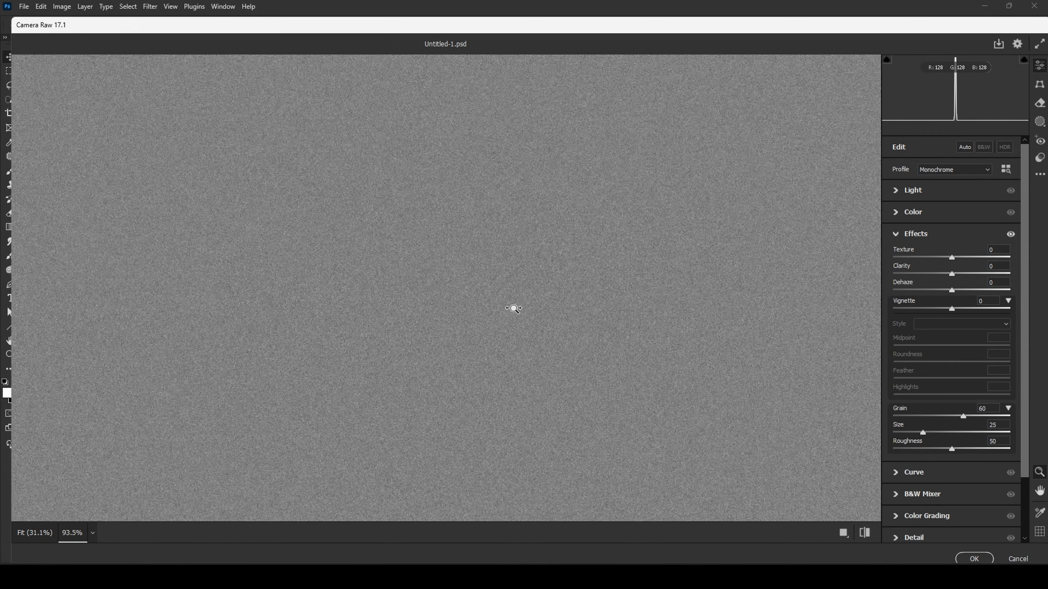
drag(924, 432, 893, 433)
drag(892, 432, 974, 434)
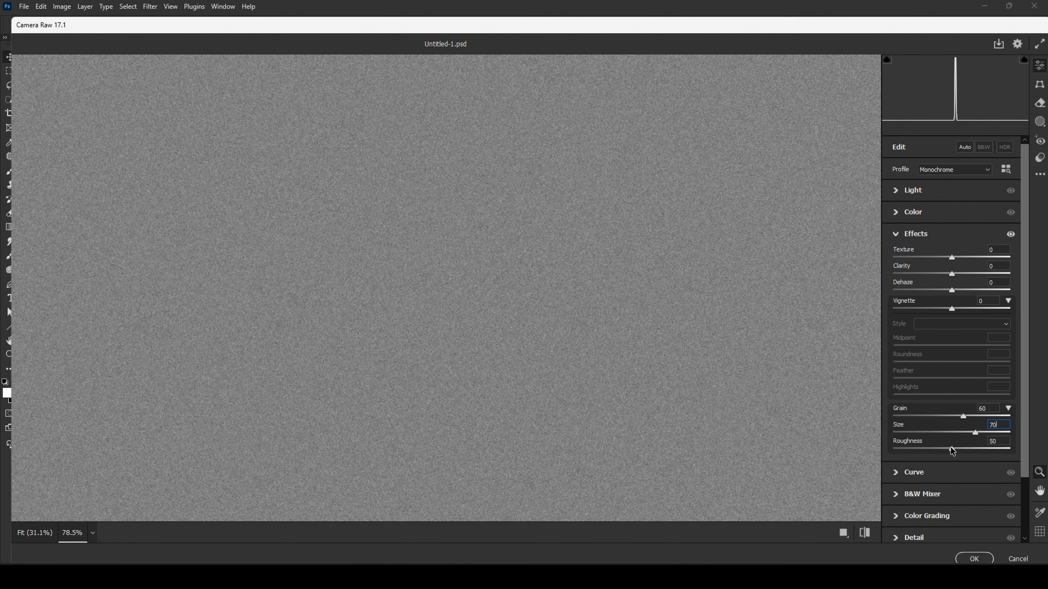
Step: Set the grain roughness to 55
drag(952, 452, 934, 453)
drag(445, 269, 606, 325)
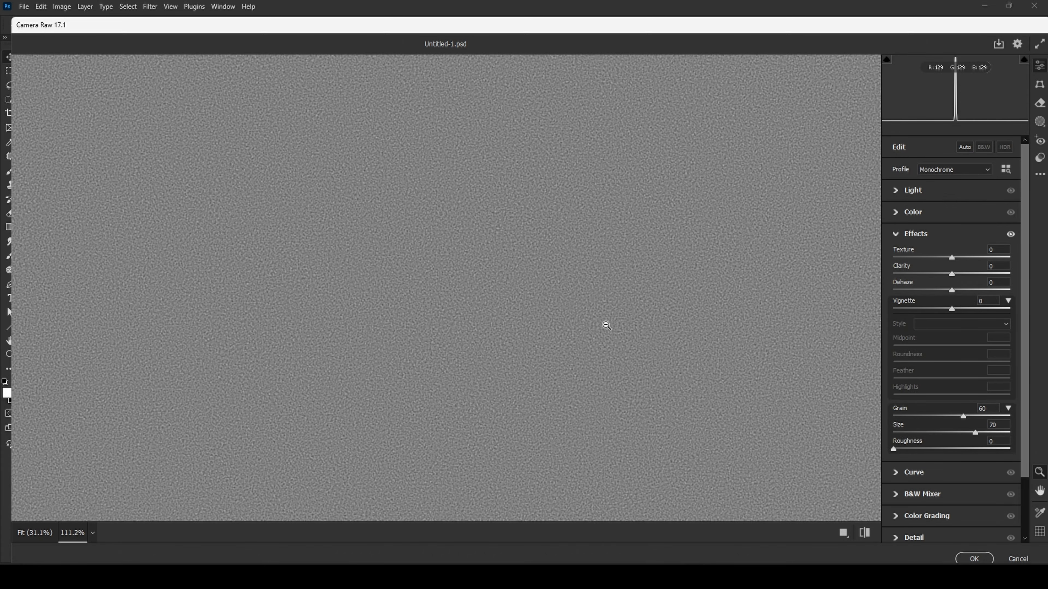
drag(893, 449, 956, 453)
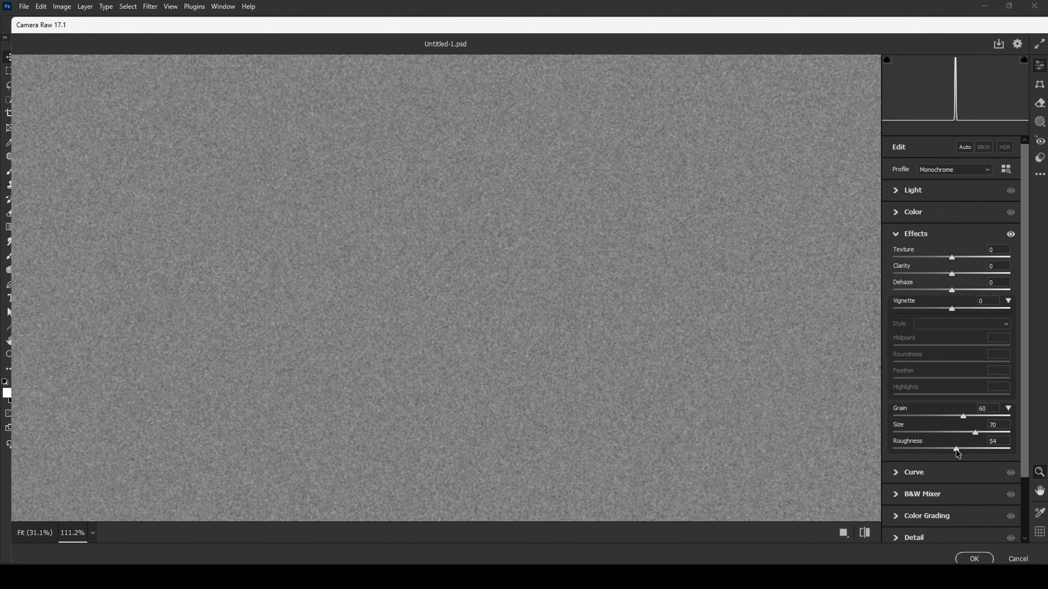
click(1003, 440)
text(55)
Step: Compare the Effects on and off, then apply the Camera Raw filter
drag(520, 294, 454, 335)
drag(546, 253, 578, 251)
click(1009, 234)
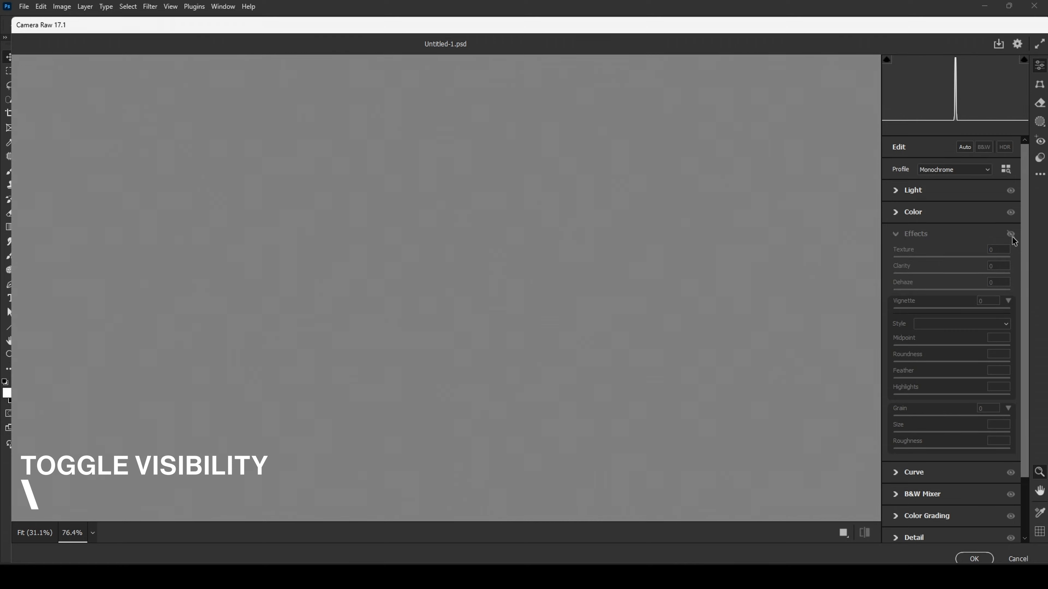
click(1010, 235)
click(974, 559)
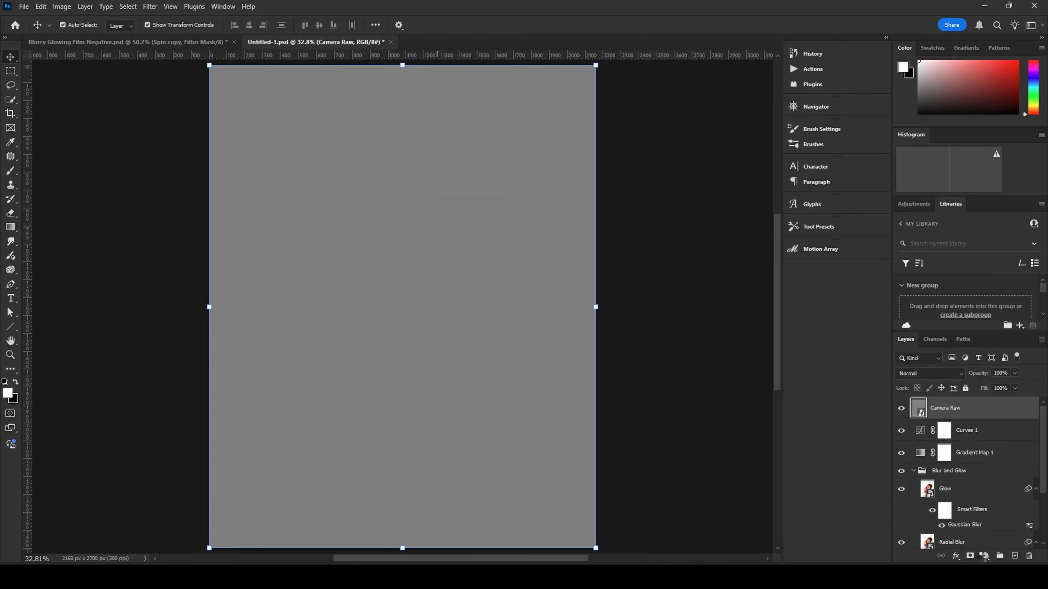
Step: Set the Camera Raw layer's blend mode to Overlay
click(958, 372)
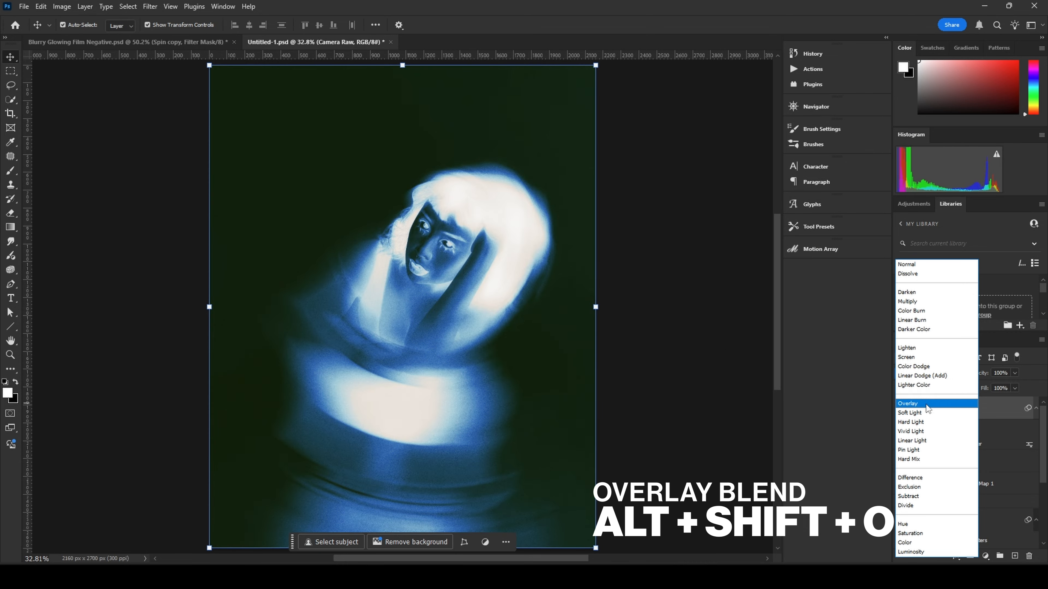
click(912, 403)
click(672, 340)
scroll(493, 279, up, 8)
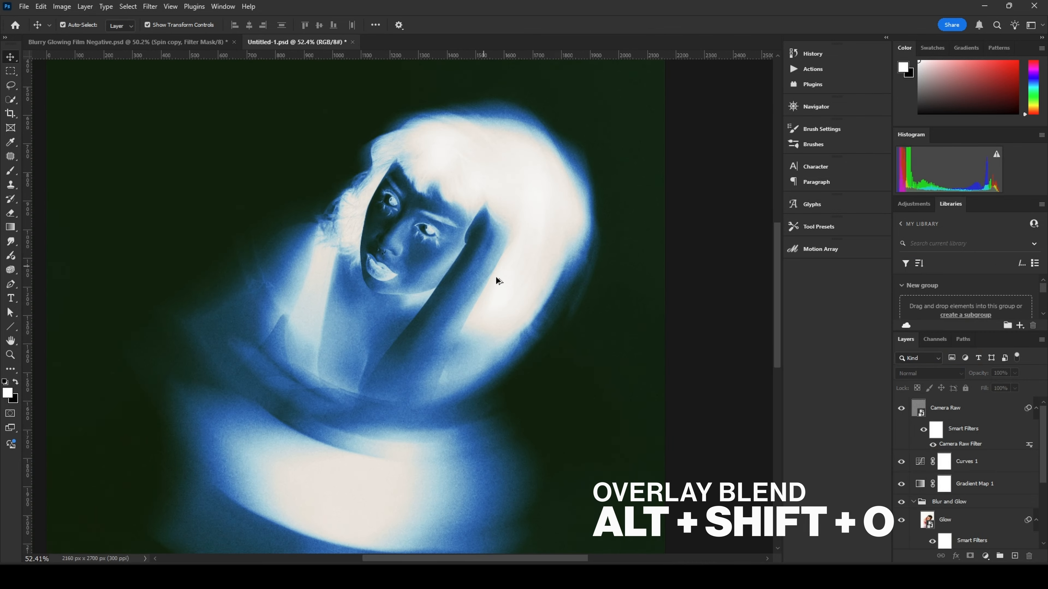
scroll(520, 324, down, 3)
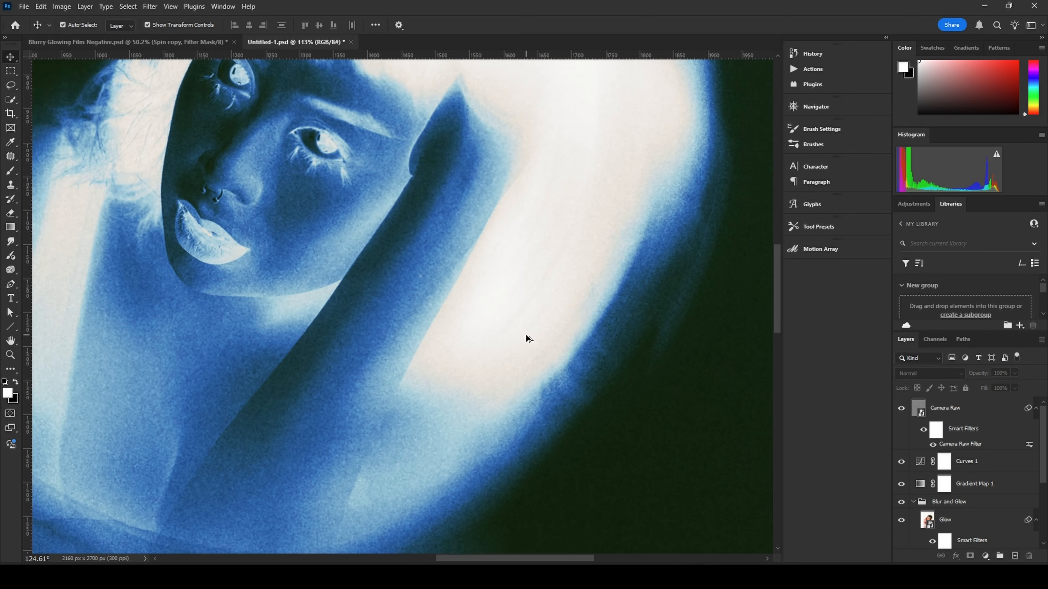
scroll(530, 340, up, 3)
drag(573, 431, 627, 227)
scroll(289, 277, up, 4)
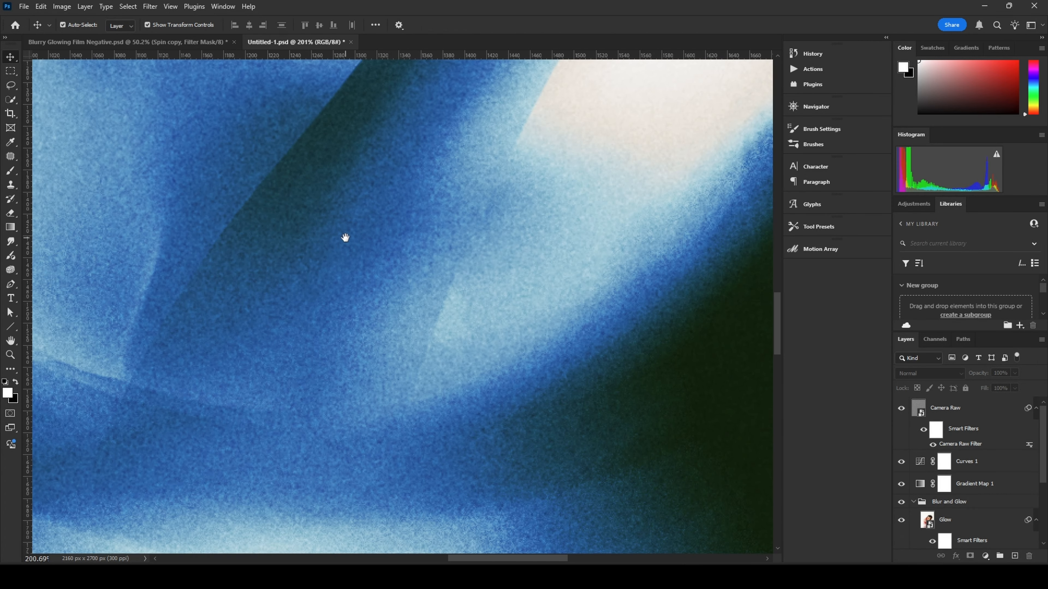
drag(346, 237, 440, 348)
Step: Set the Camera Raw layer's fill to 75%
click(959, 414)
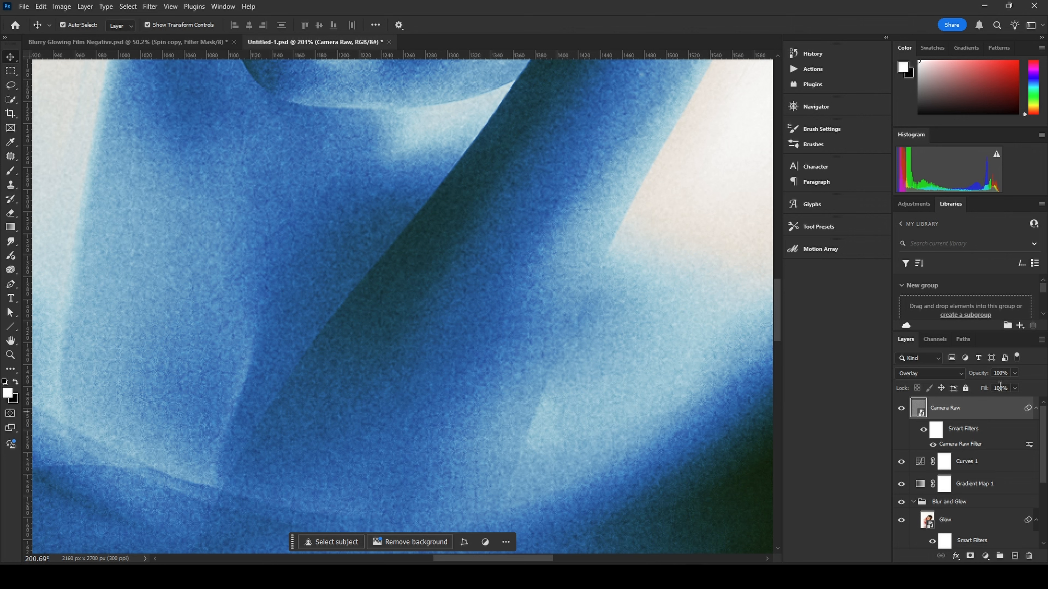
click(1004, 388)
text(75)
key(ctrl+0)
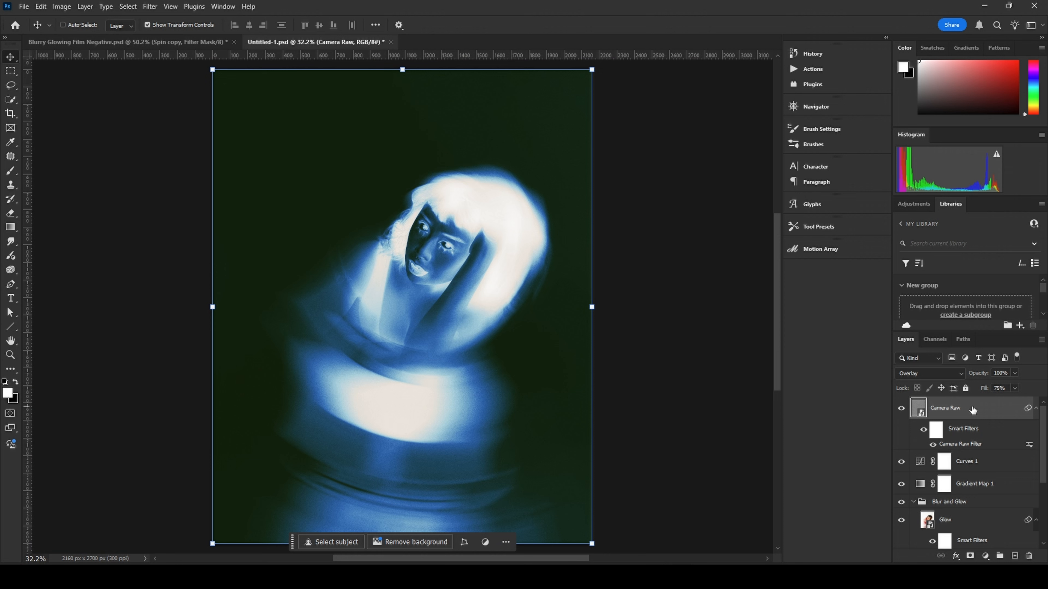
Step: Duplicate the Camera Raw layer as Noise Filter and hide the original Camera Raw layer
key(ctrl+j)
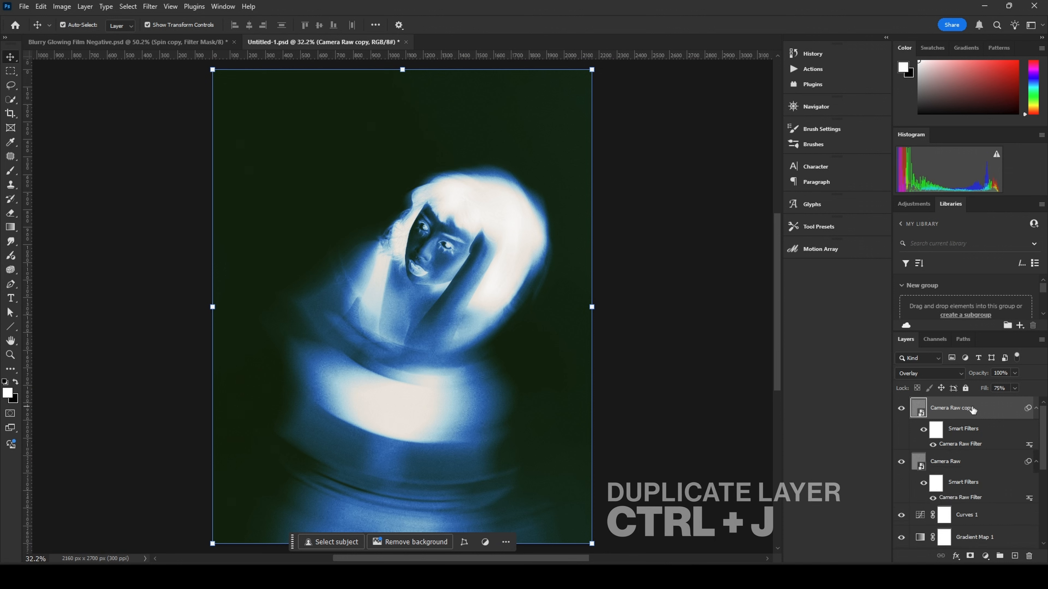
click(902, 463)
double_click(965, 410)
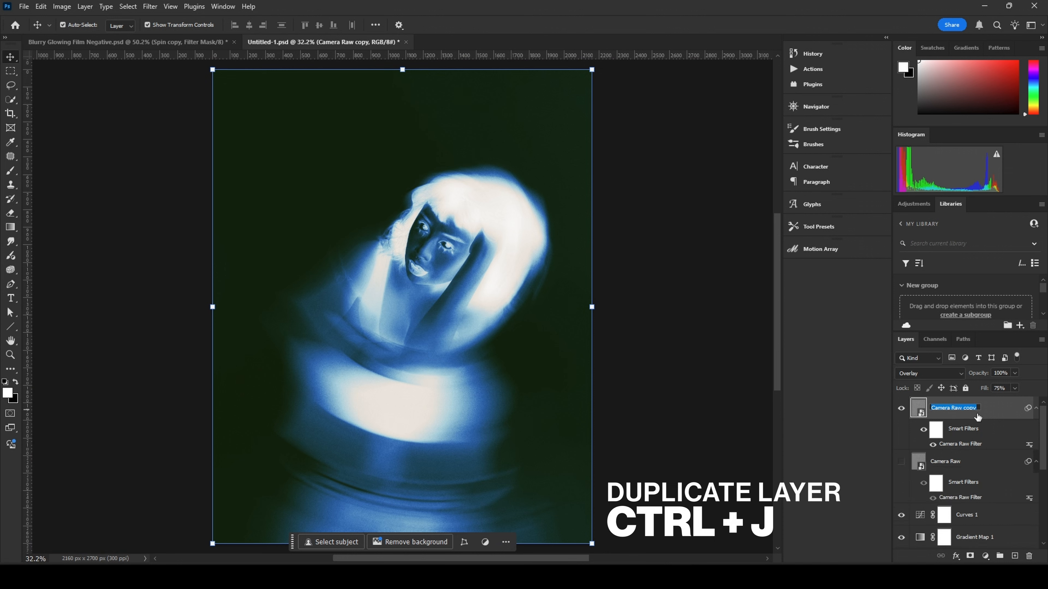
text(Noise Filter)
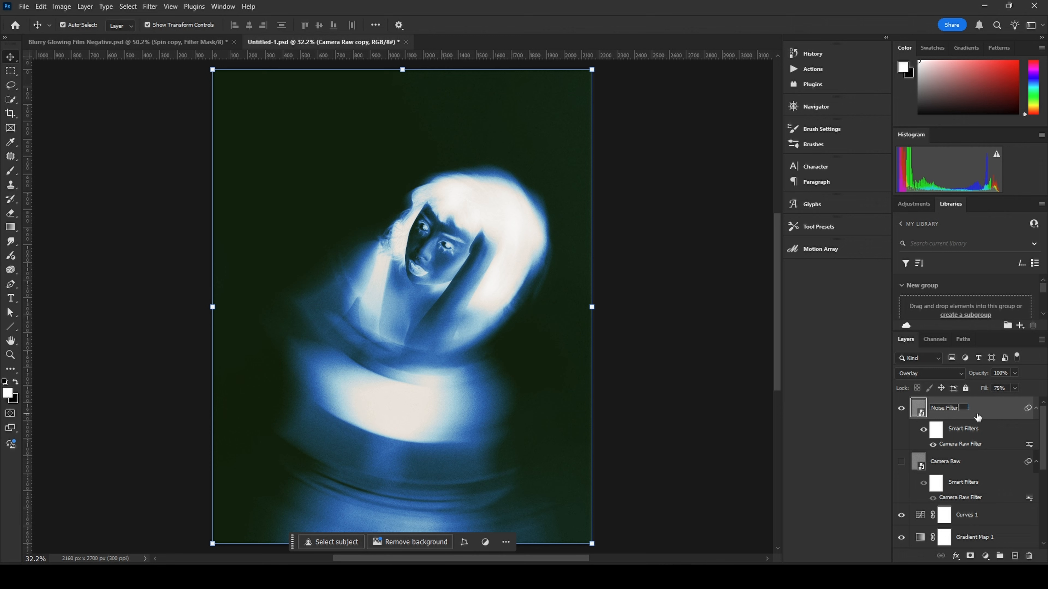
key(Return)
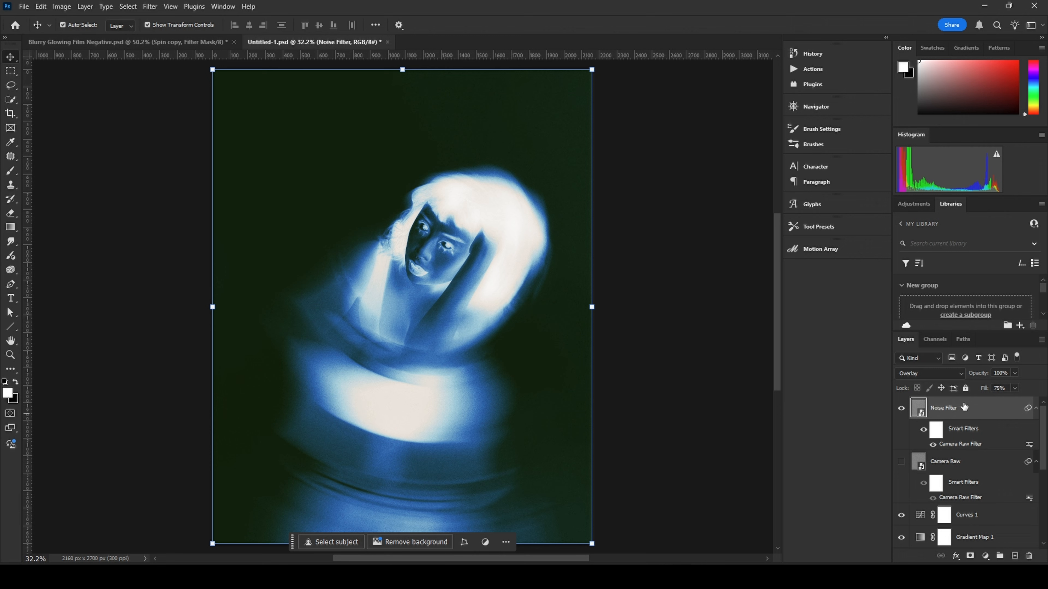
Step: Delete the Camera Raw smart filter from the Noise Filter layer and set its blend mode to Normal
right_click(966, 447)
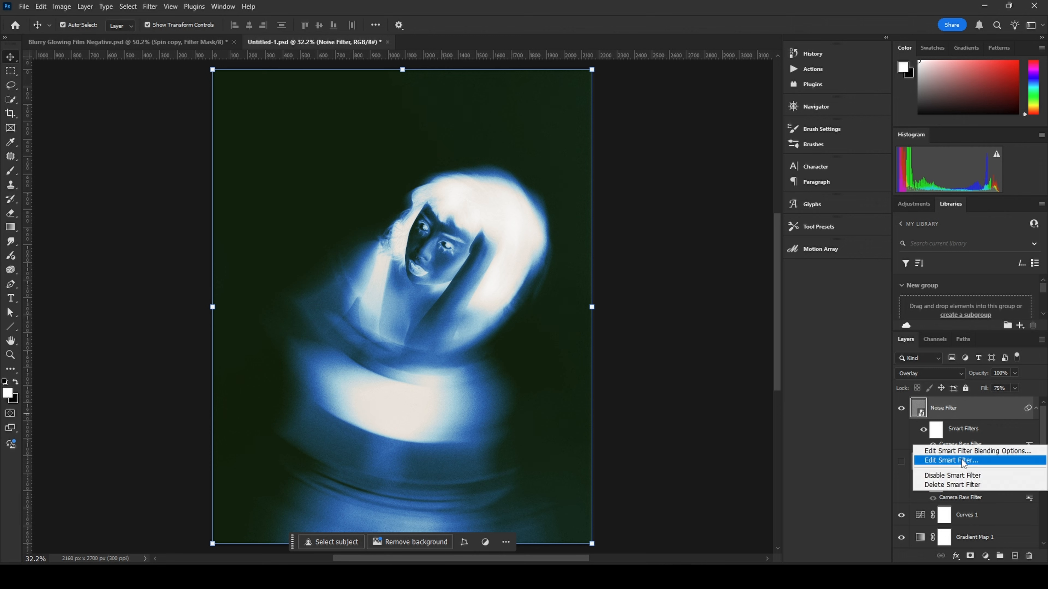
click(951, 489)
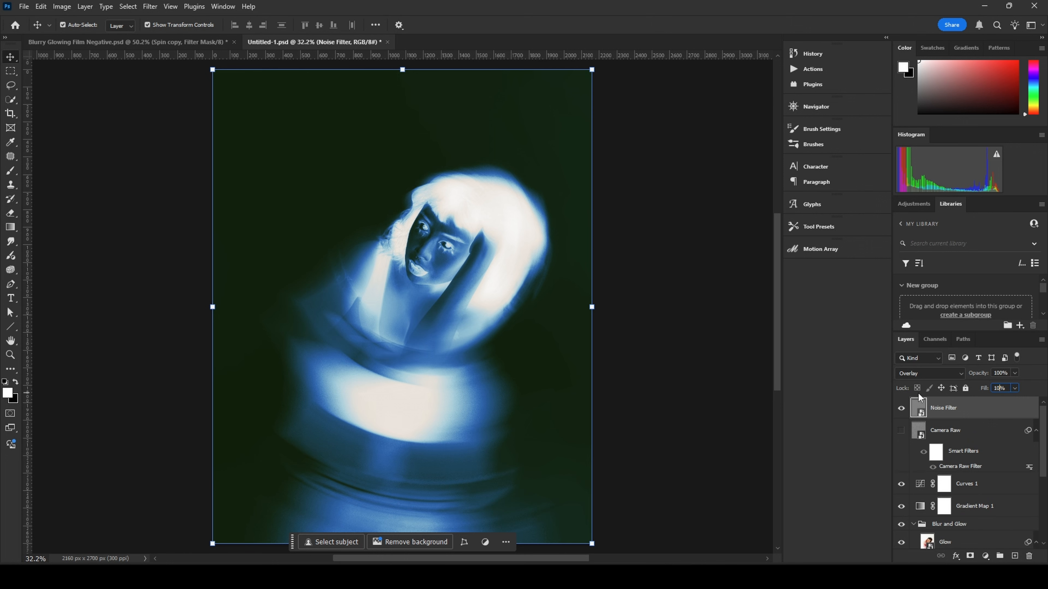
click(930, 374)
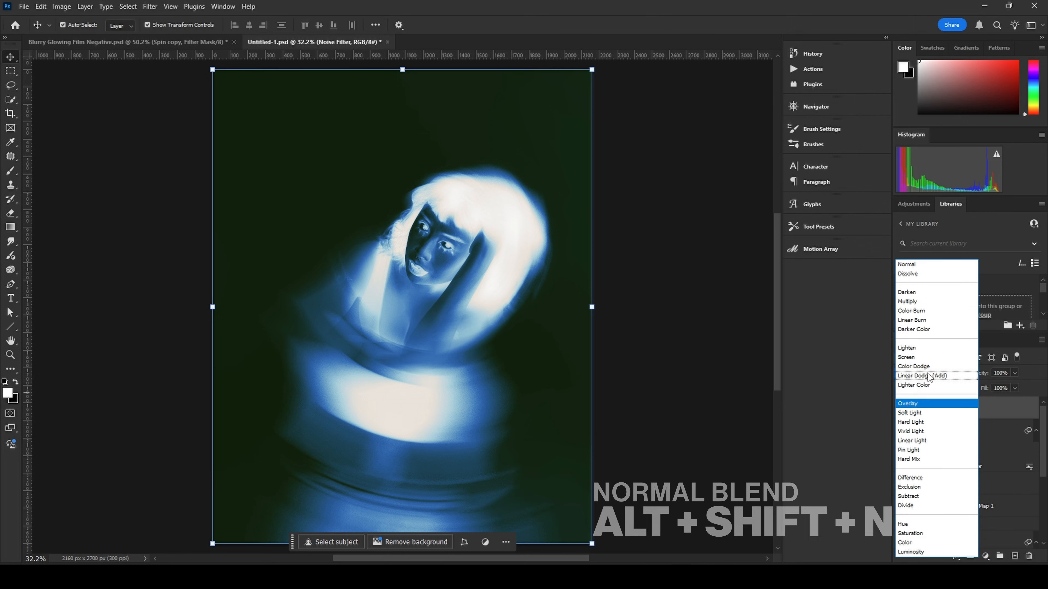
click(922, 265)
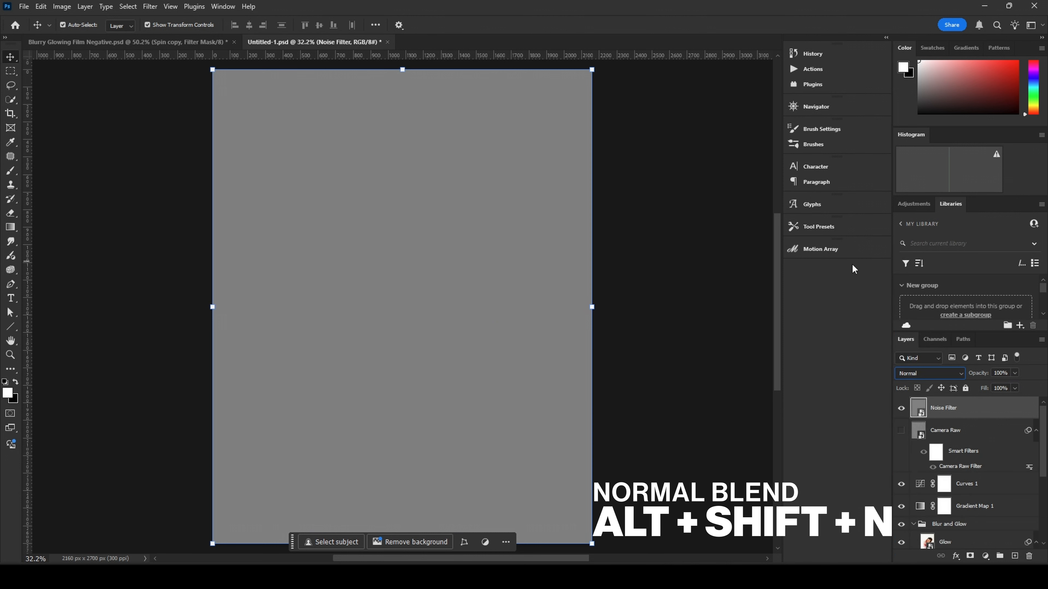
Step: Apply Add Noise to the Noise Filter layer at 20% with Uniform distribution
scroll(472, 231, up, 3)
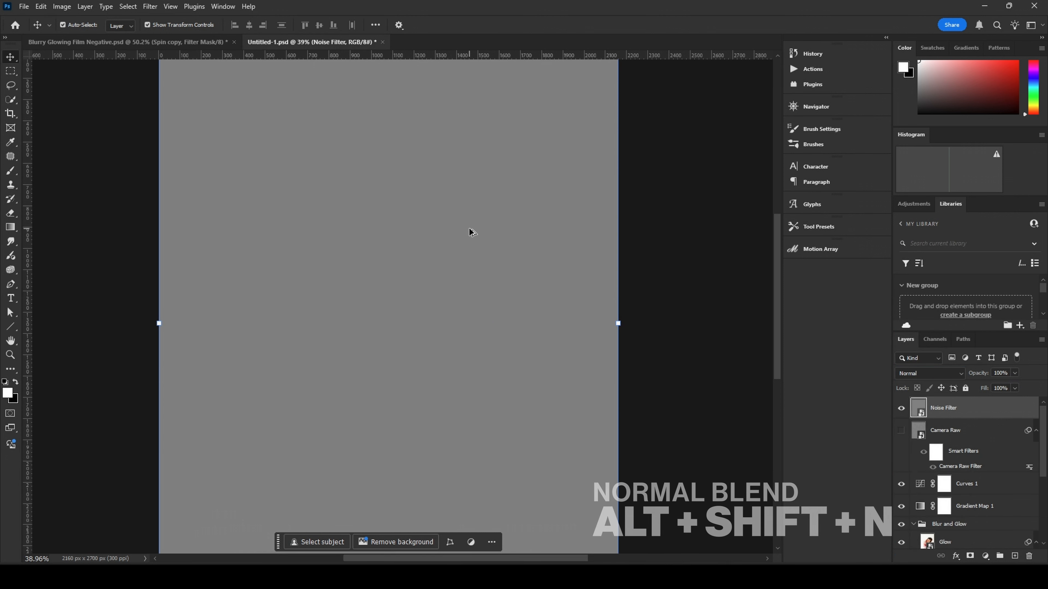
click(147, 7)
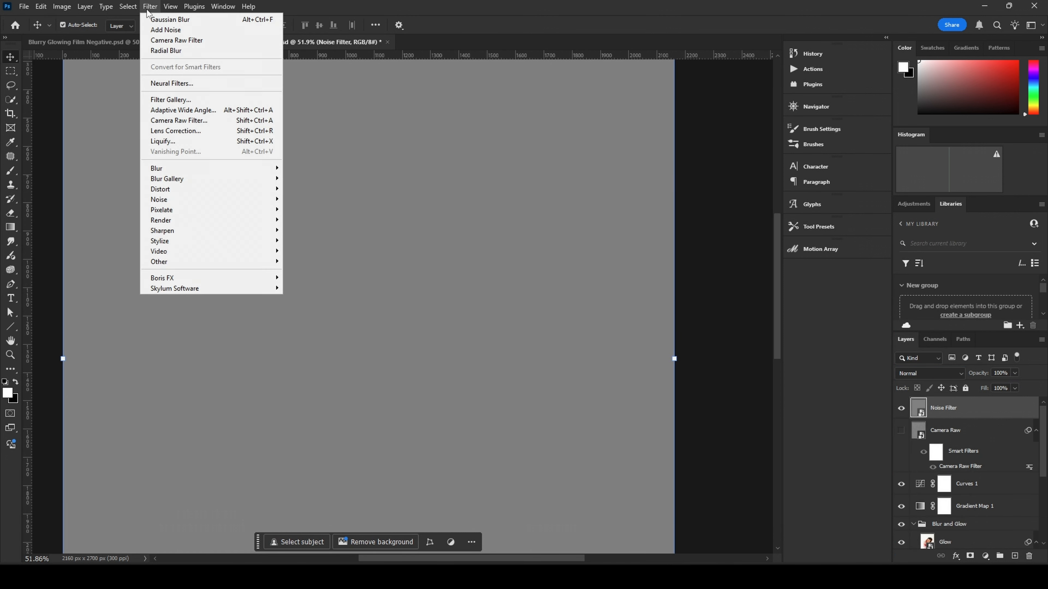
mouse_move(258, 199)
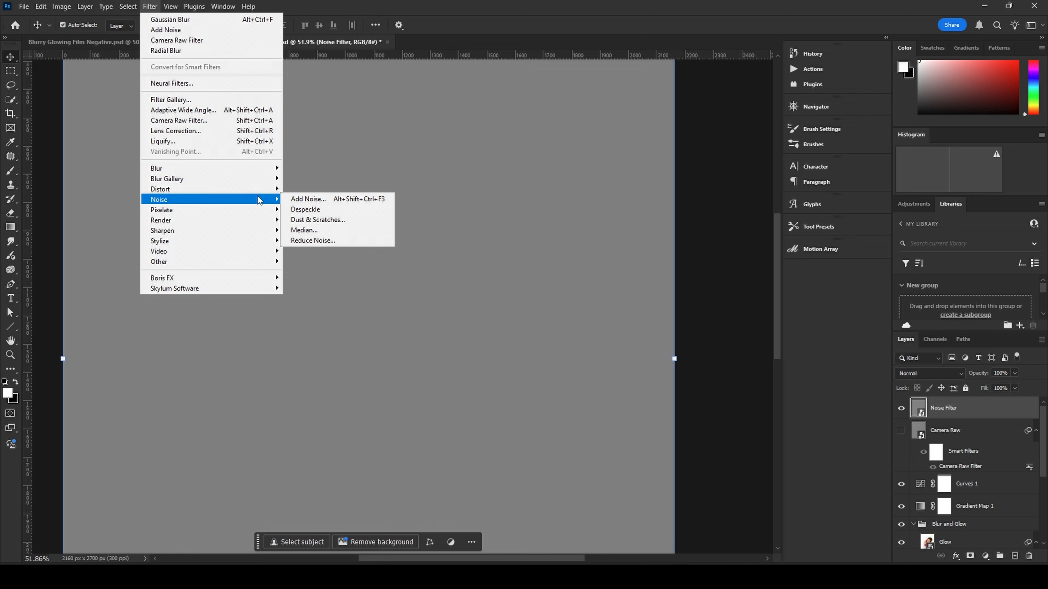
click(308, 199)
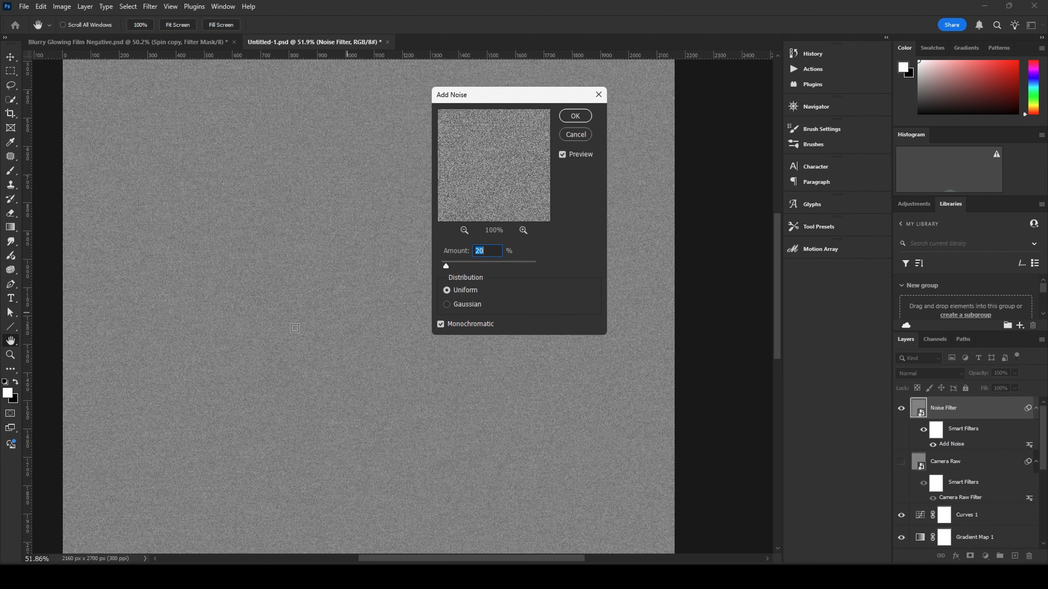
click(447, 305)
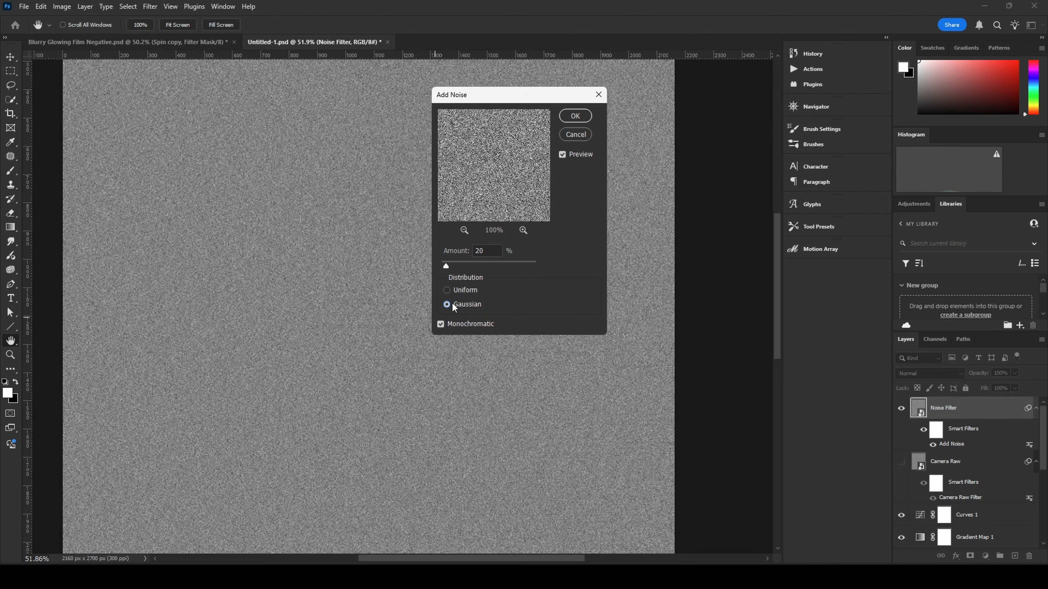
click(447, 291)
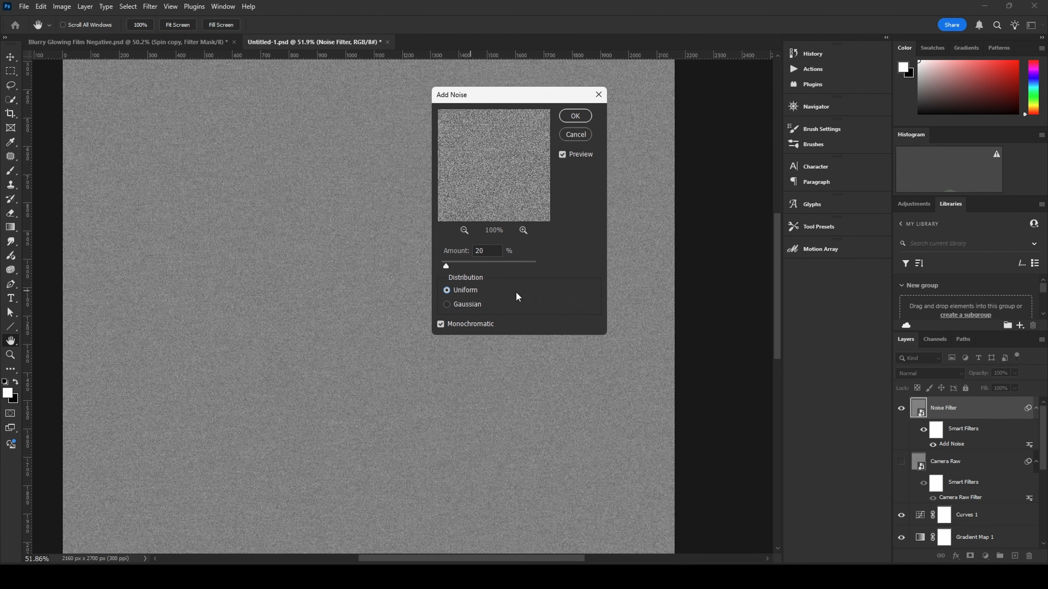
click(440, 325)
click(575, 116)
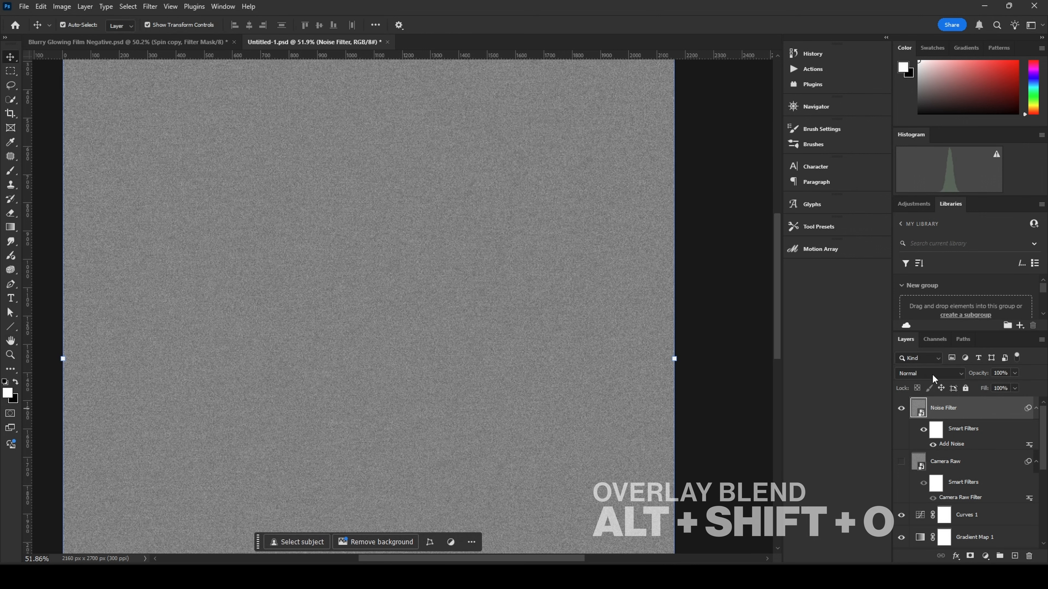
Step: Set the Noise Filter layer's blend mode to Overlay
click(960, 374)
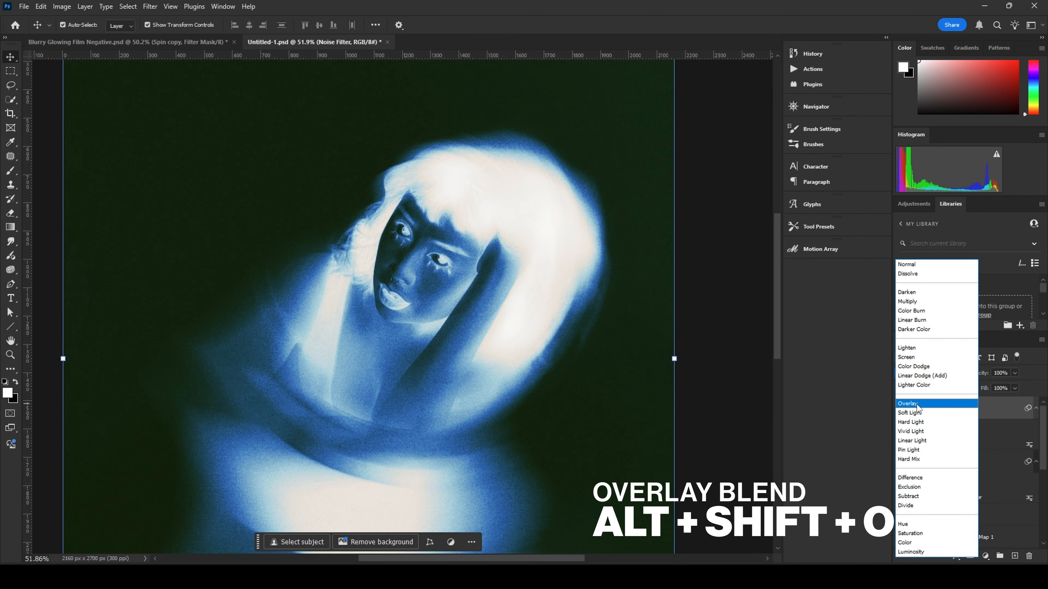
click(907, 404)
Step: Zoom in to inspect the noise texture across the image
scroll(499, 362, up, 9)
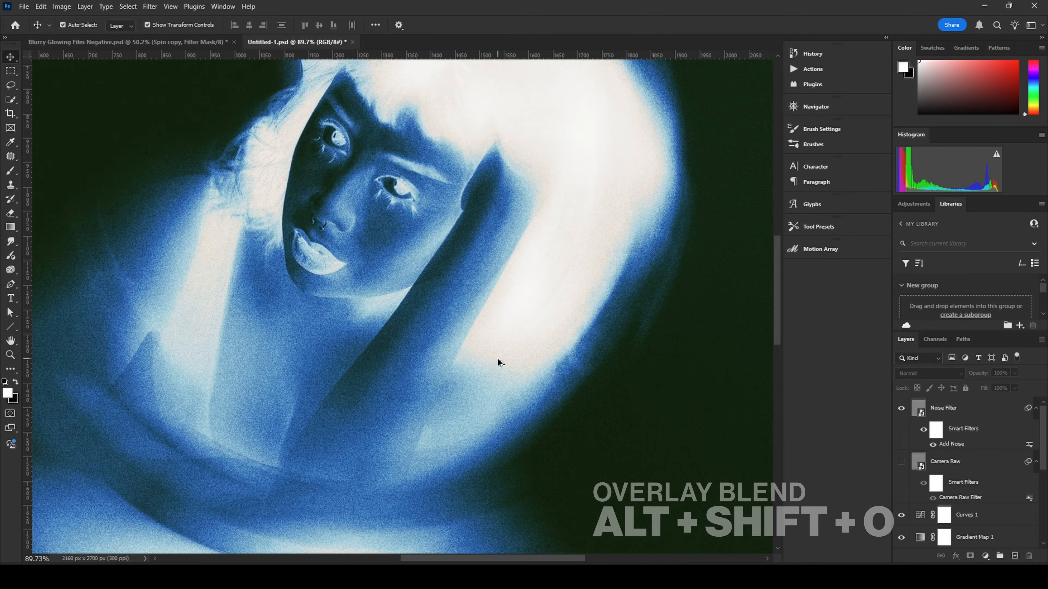
scroll(499, 362, down, 7)
scroll(504, 363, up, 4)
scroll(504, 364, up, 10)
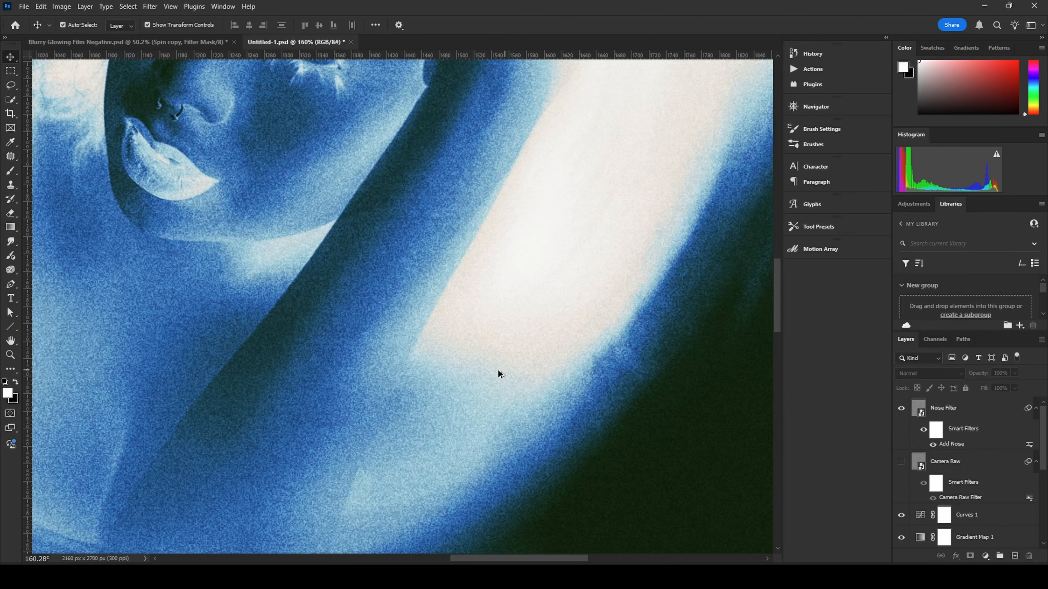
scroll(306, 386, down, 6)
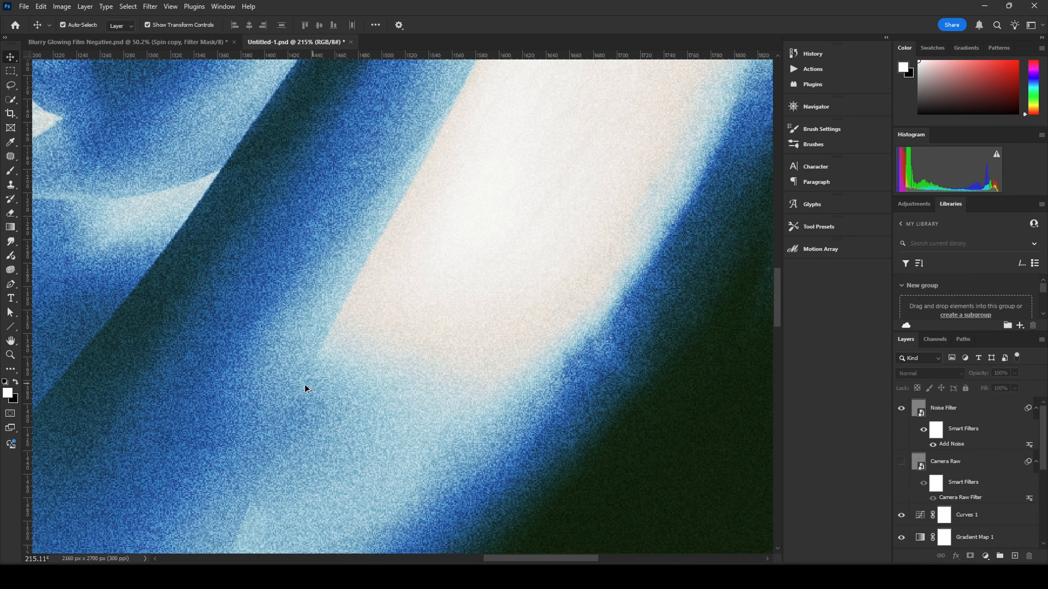
scroll(479, 297, up, 4)
scroll(417, 353, down, 3)
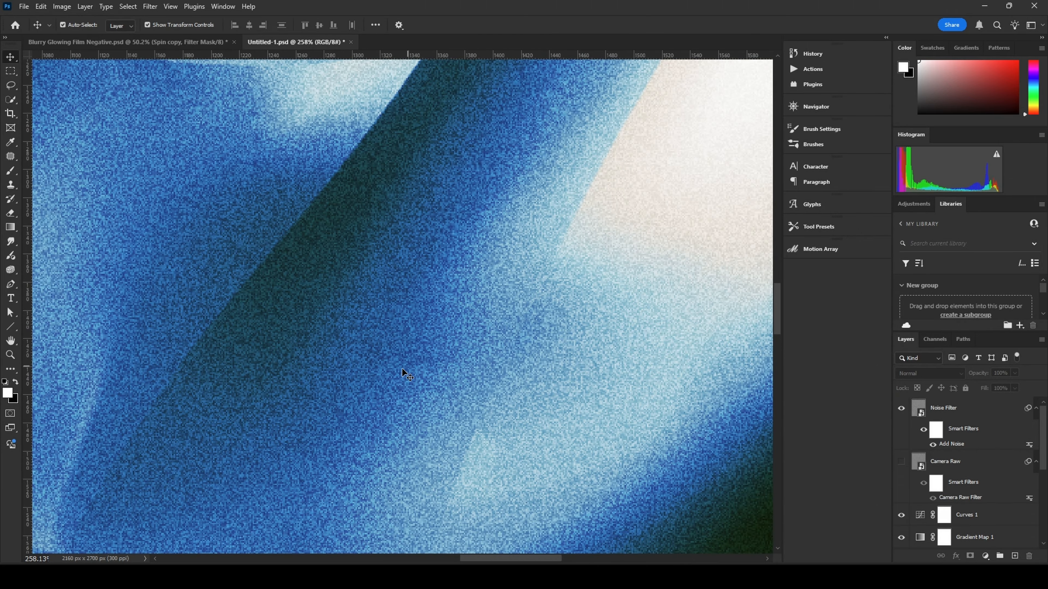
scroll(402, 371, up, 3)
scroll(413, 372, down, 4)
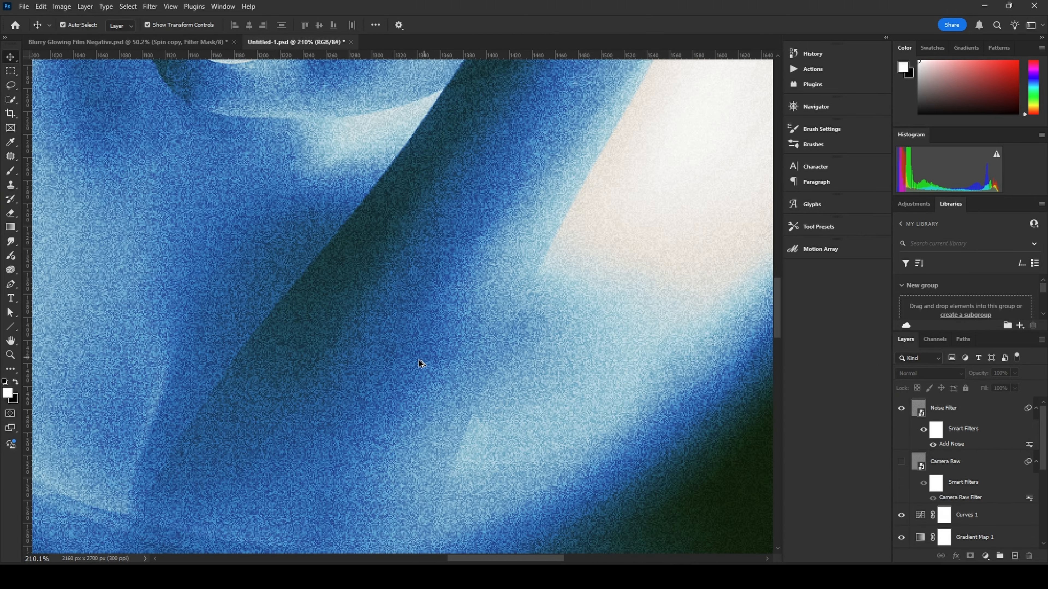
scroll(403, 374, up, 5)
scroll(413, 386, down, 4)
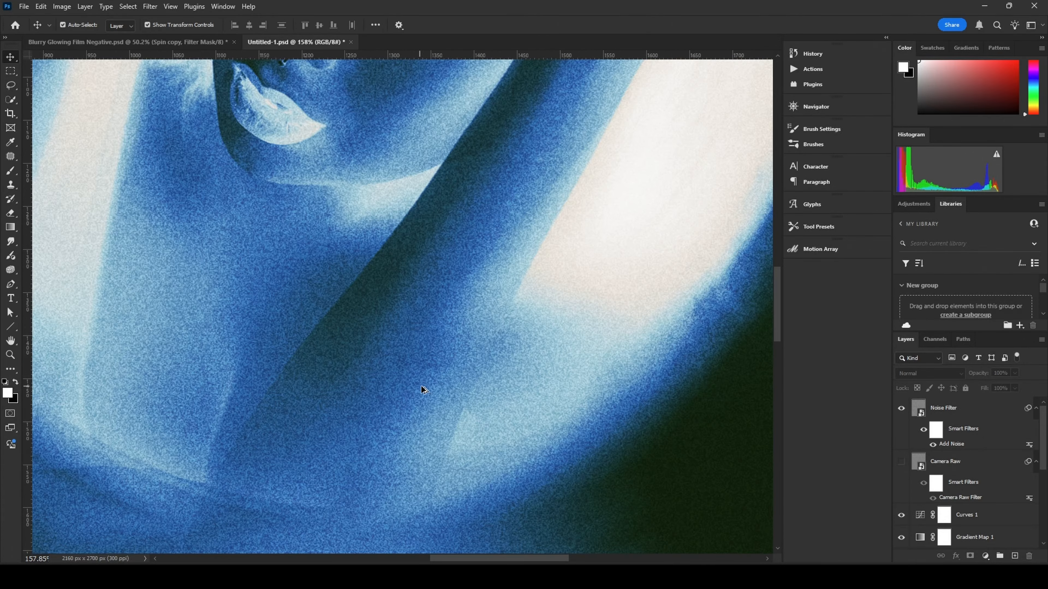
Step: Apply a Gaussian Blur of 1.0 pixel radius to the Noise Filter layer
scroll(511, 401, up, 2)
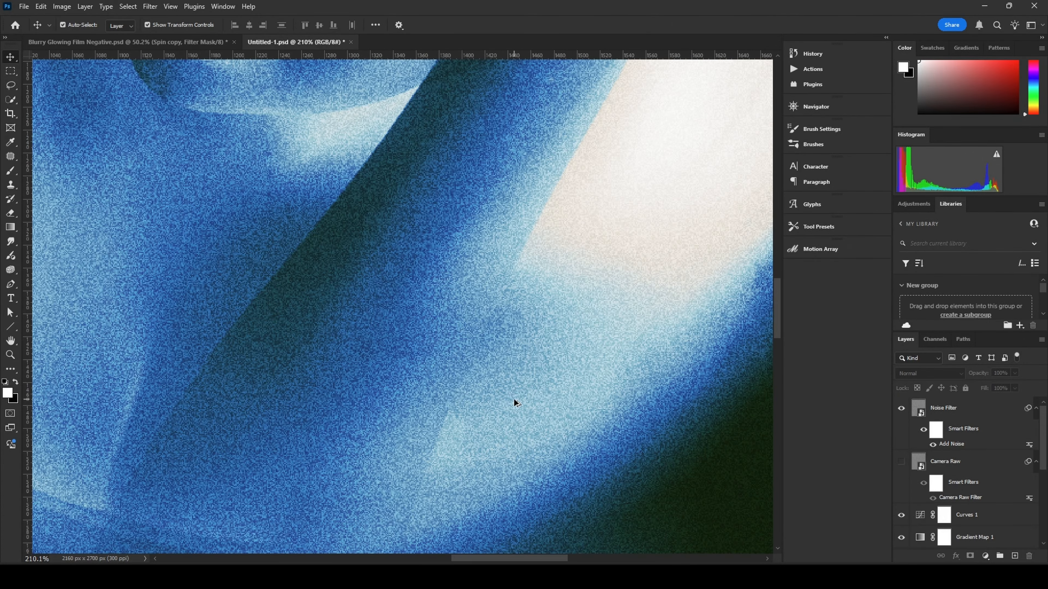
click(974, 412)
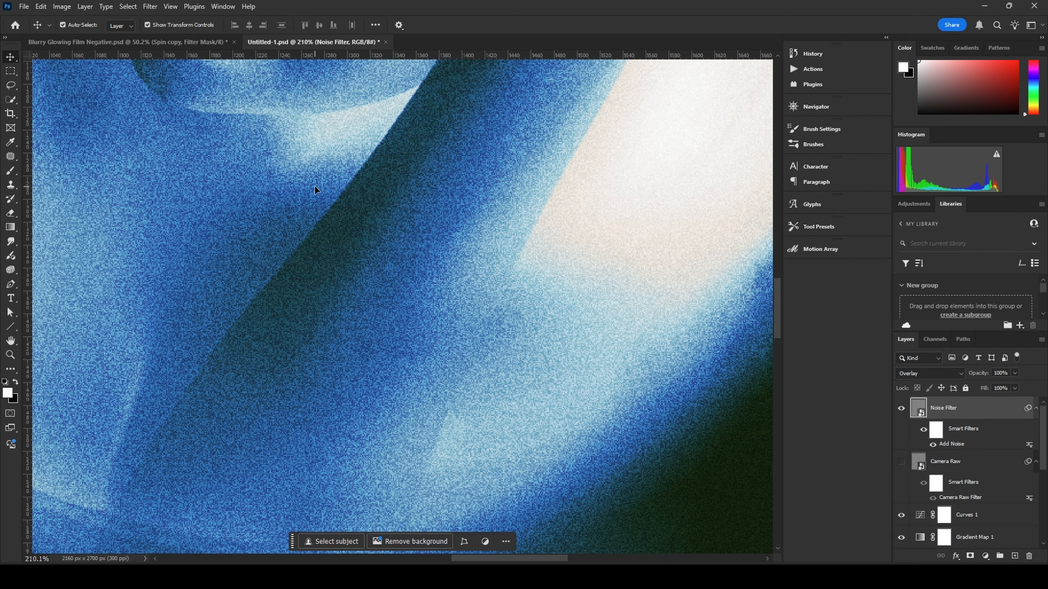
click(150, 6)
mouse_move(200, 168)
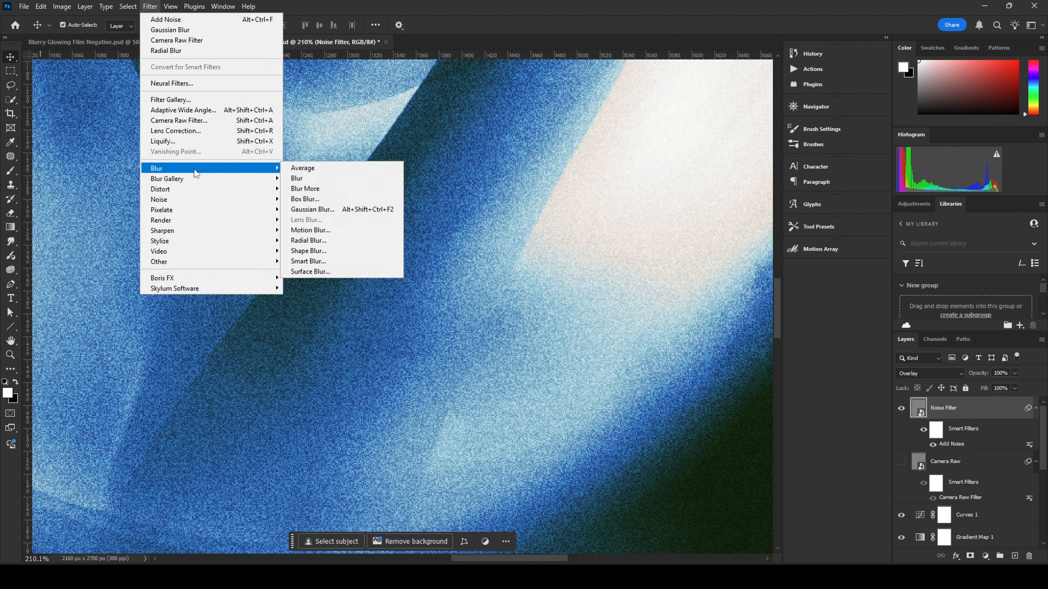
click(312, 209)
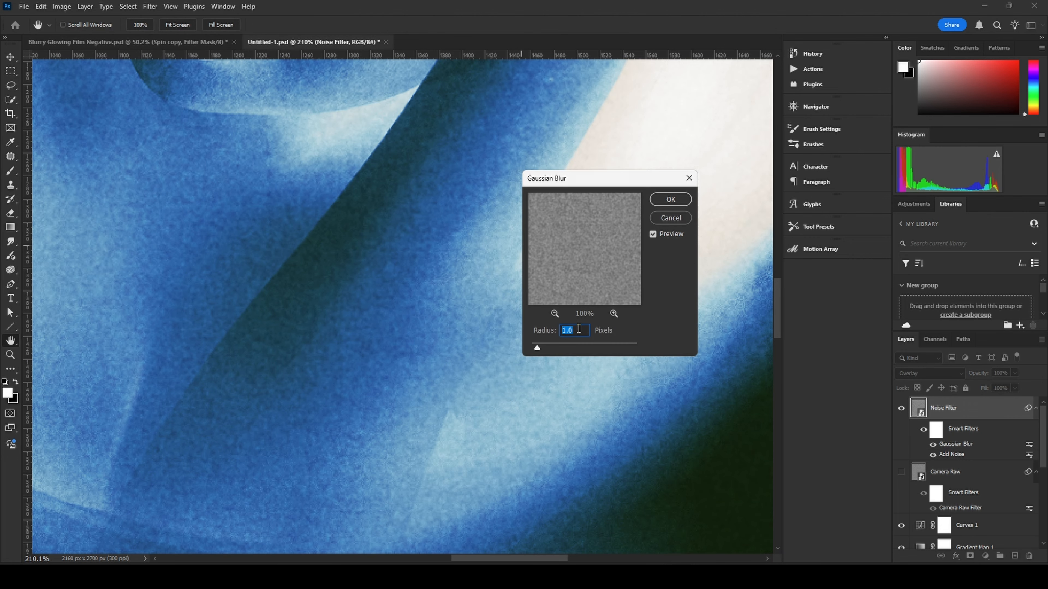
click(671, 199)
Step: Set the Noise Filter layer's fill to 75%
scroll(408, 359, up, 3)
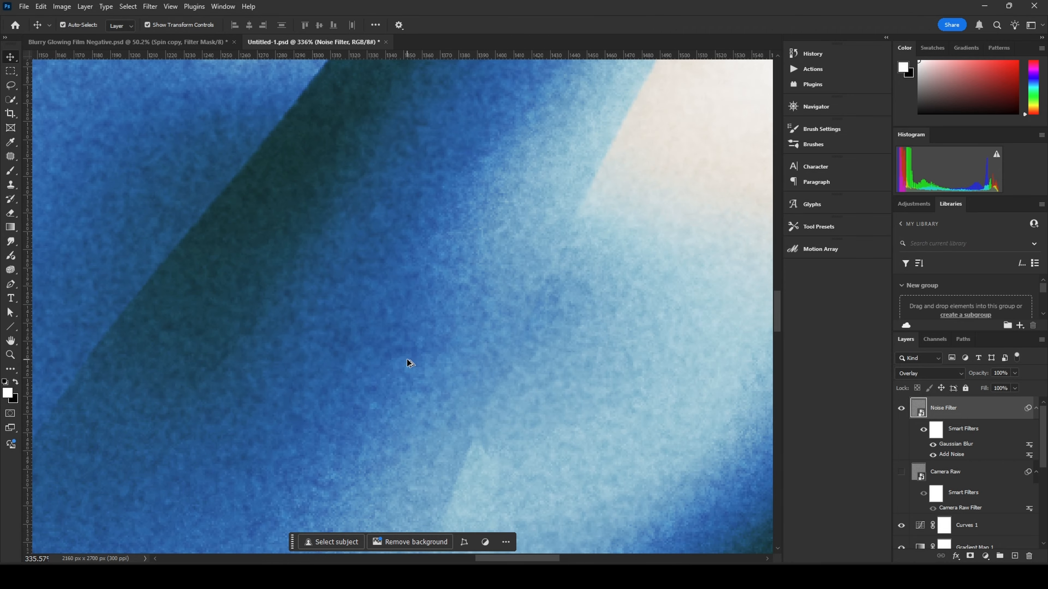
scroll(408, 362, down, 3)
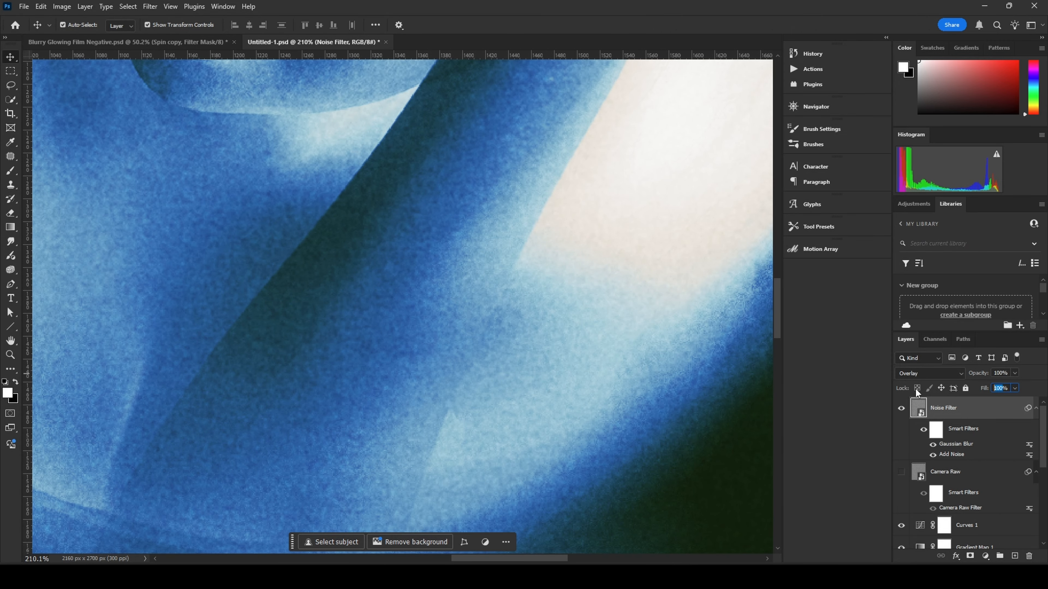
text(75)
key(Return)
Step: Compare the Noise Filter and Camera Raw layers by toggling their visibility, then delete the Noise Filter layer, leaving Camera Raw visible
click(960, 479)
click(968, 415)
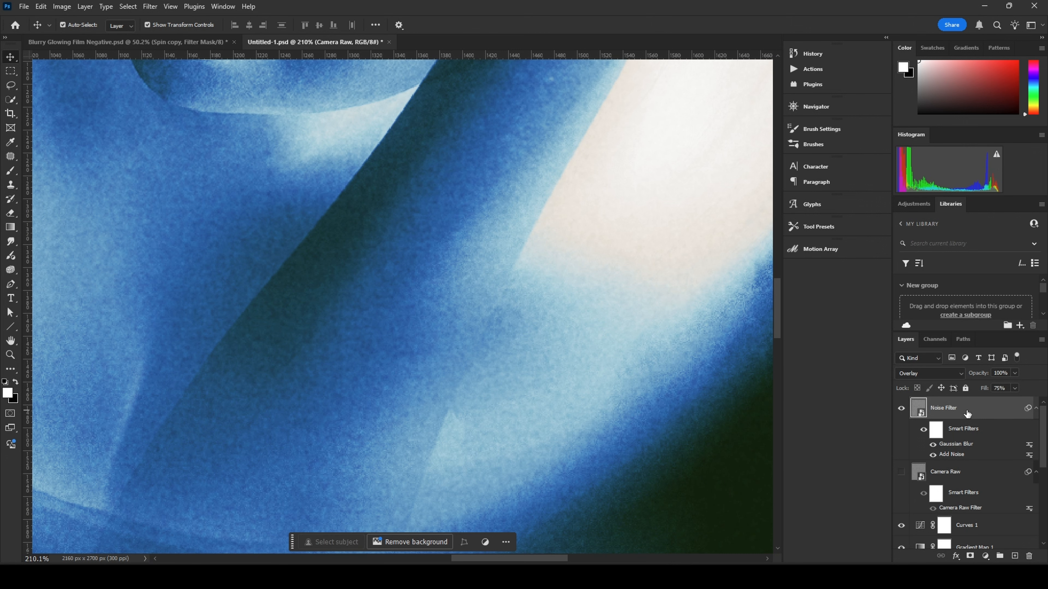
scroll(447, 272, down, 2)
drag(408, 113, 481, 376)
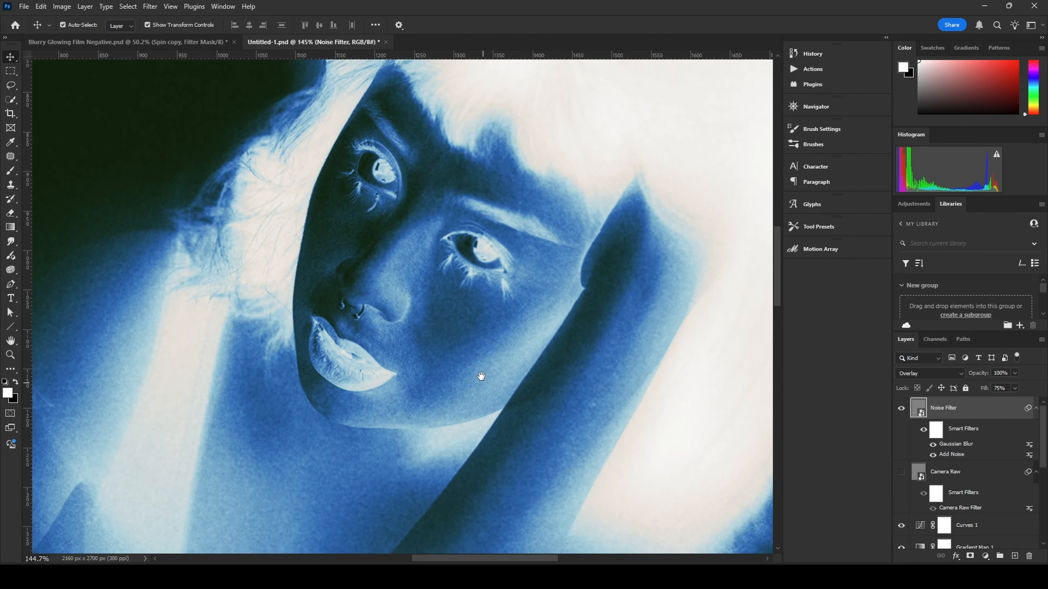
scroll(481, 376, up, 1)
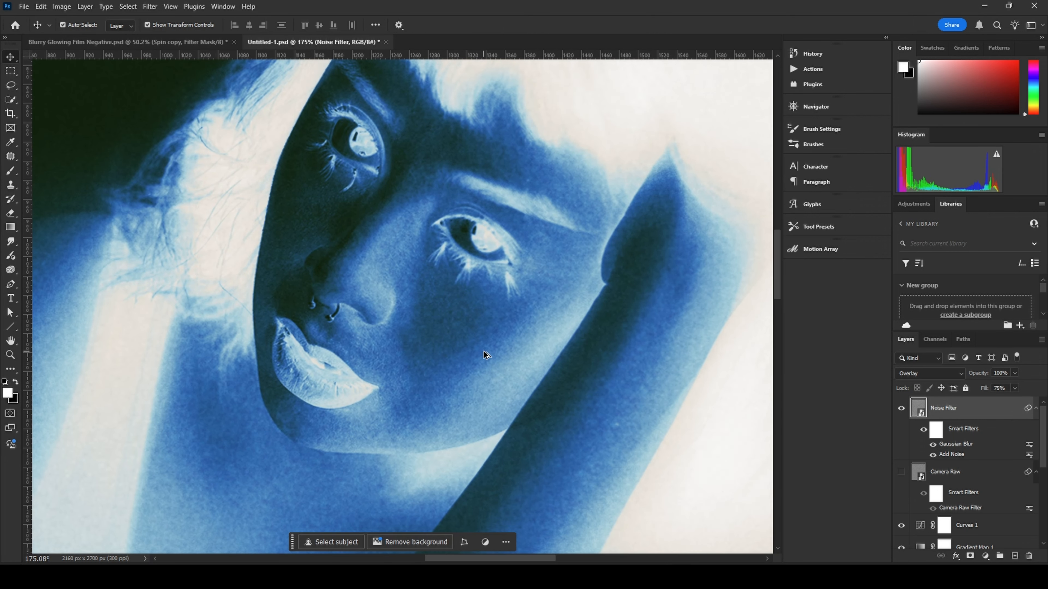
click(902, 409)
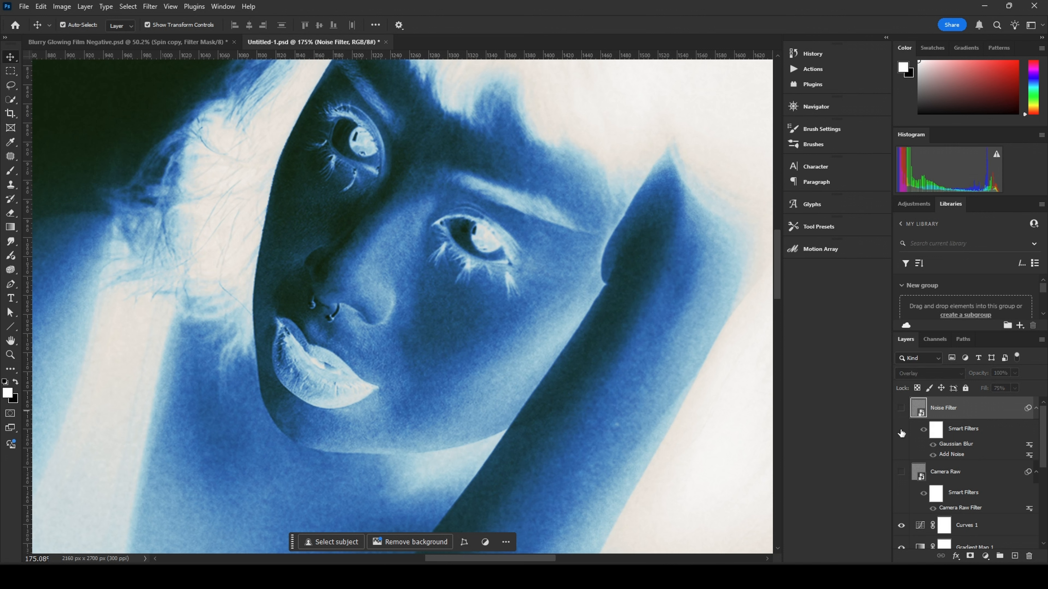
click(902, 472)
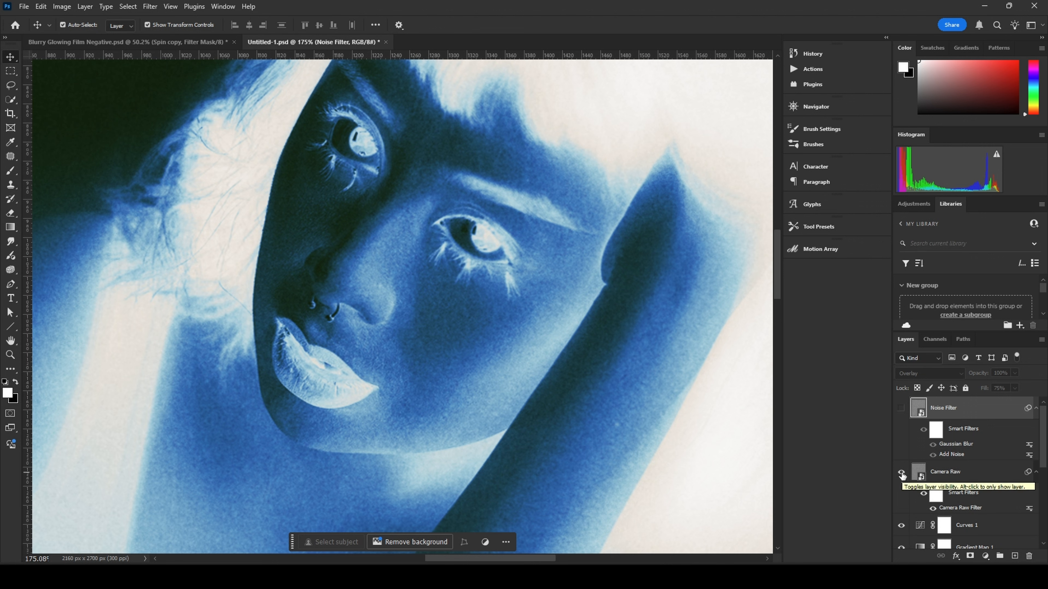
click(902, 472)
click(901, 408)
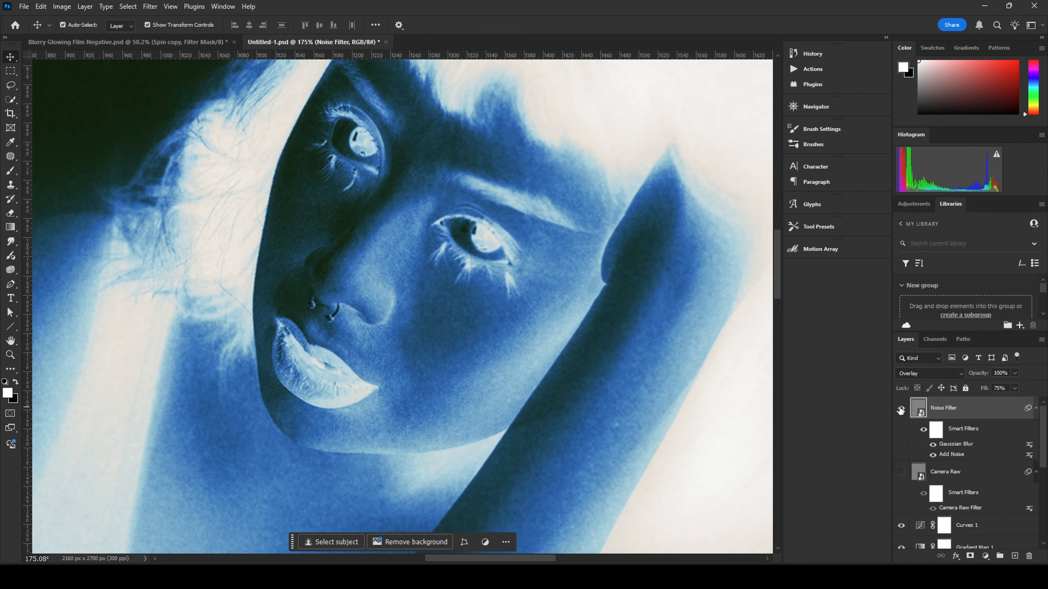
click(901, 408)
click(902, 473)
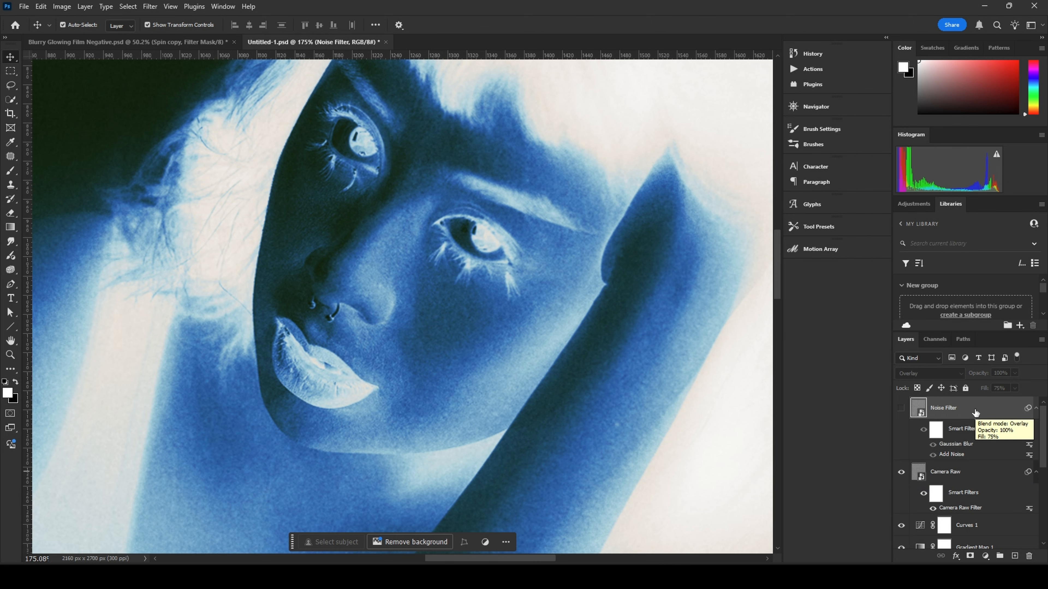
key(Delete)
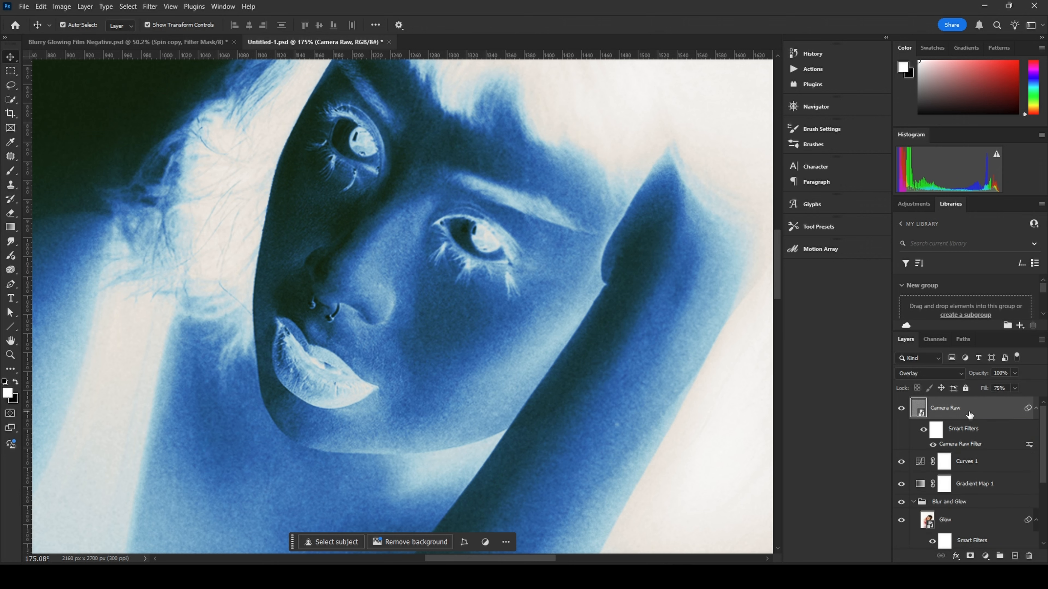
Step: Place the Texturelabs_Grunge_320XL texture above the Camera Raw layer and rotate it 90° to cover the canvas
scroll(574, 387, down, 6)
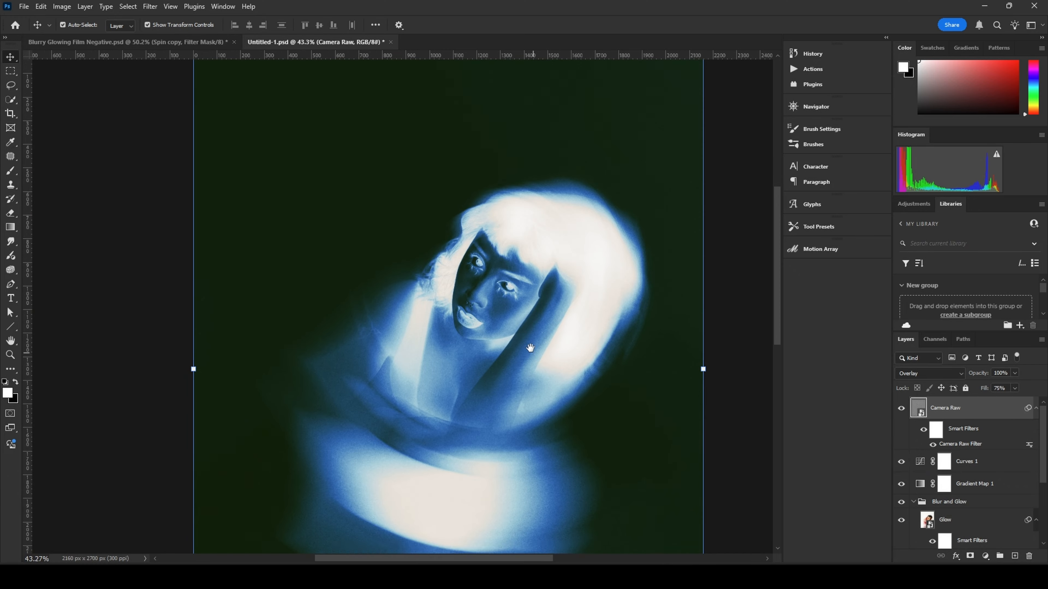
scroll(536, 354, down, 1)
click(677, 351)
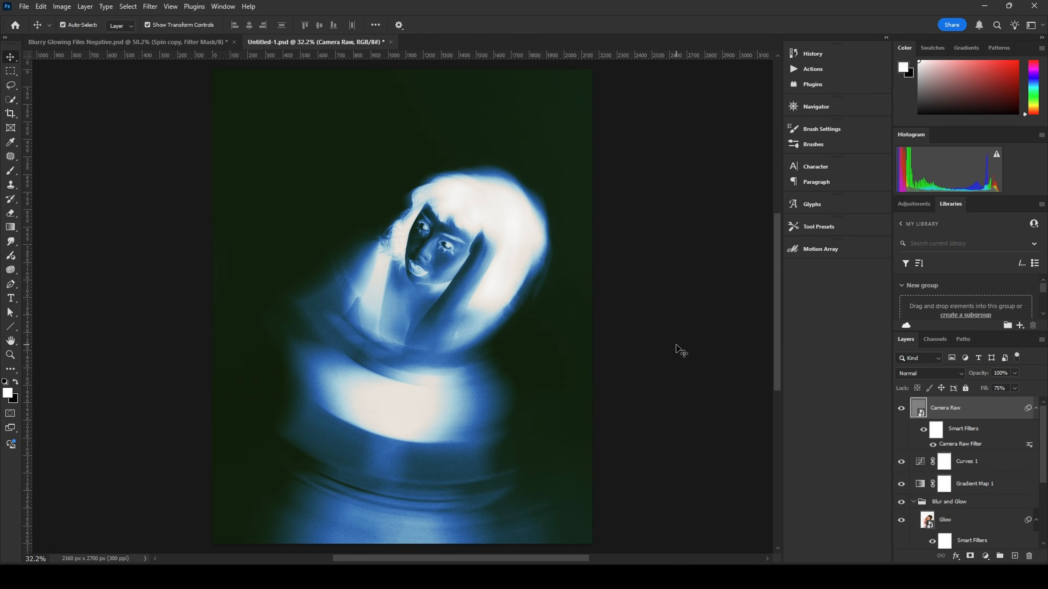
scroll(536, 330, up, 2)
scroll(431, 271, up, 3)
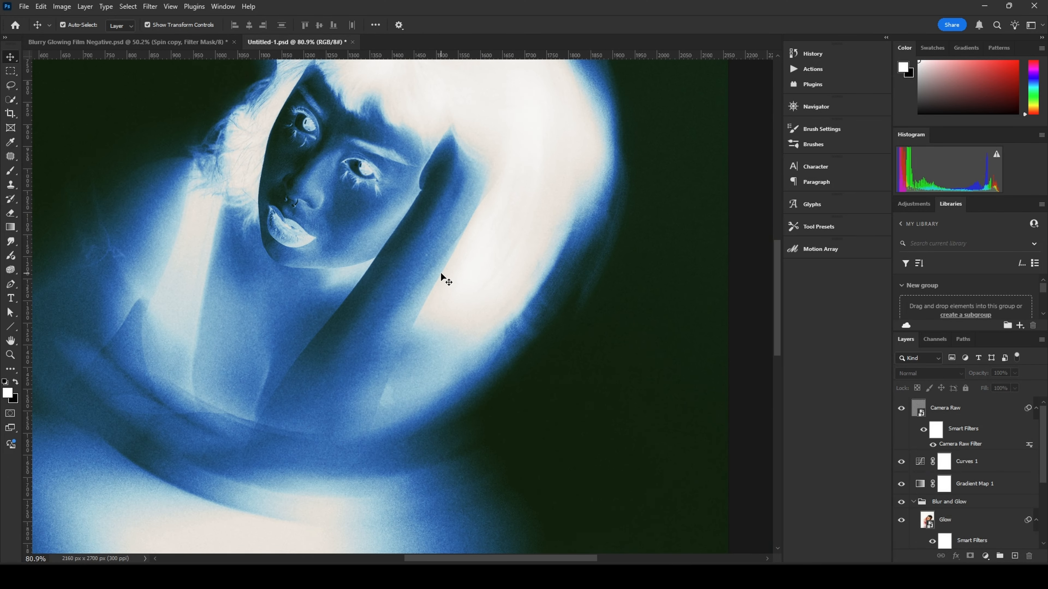
scroll(440, 272, down, 3)
click(971, 411)
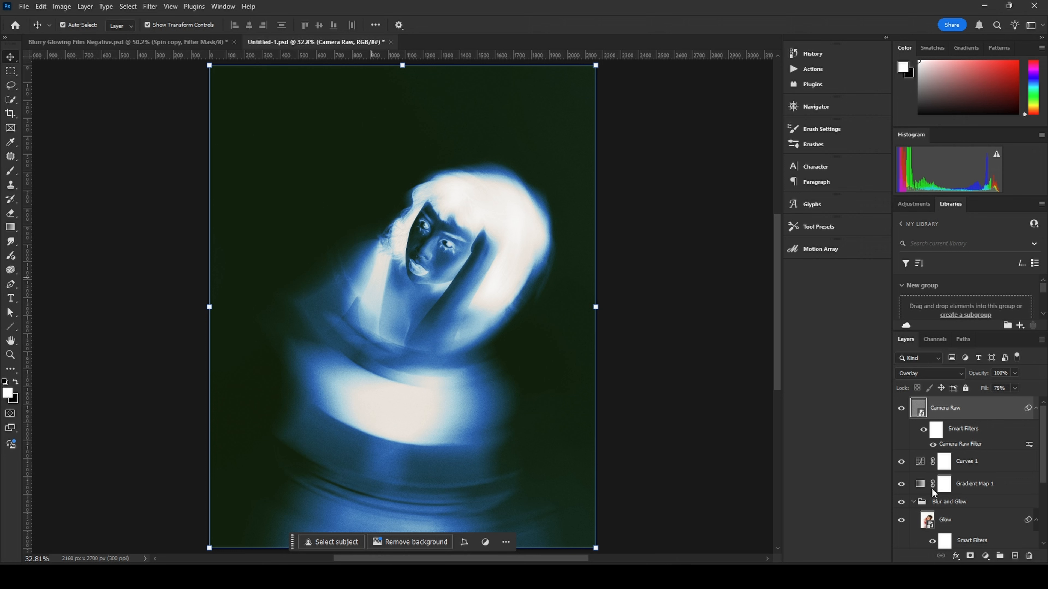
drag(1047, 337, 377, 359)
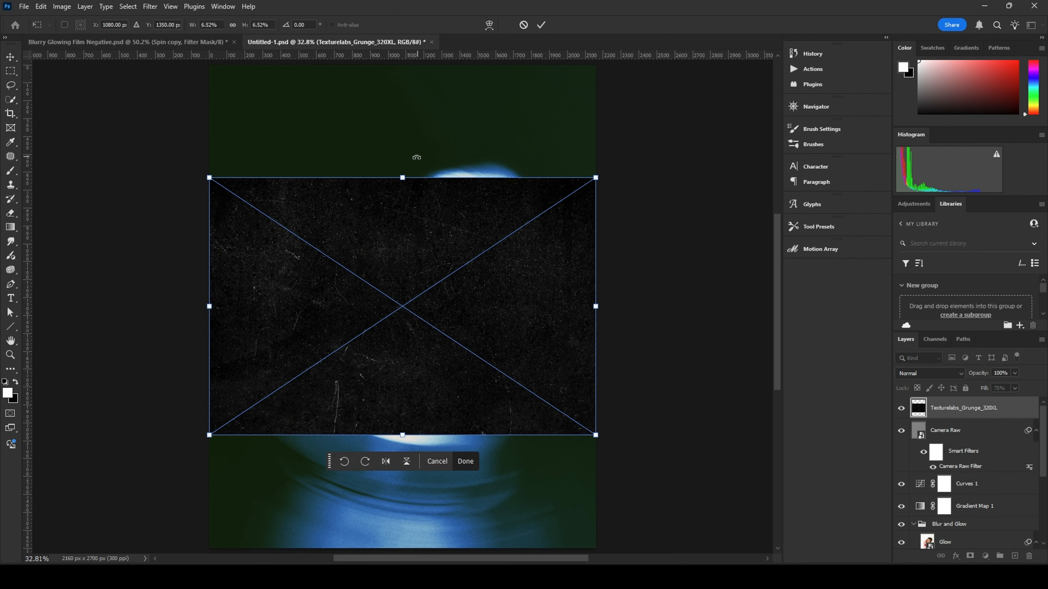
drag(418, 157, 595, 313)
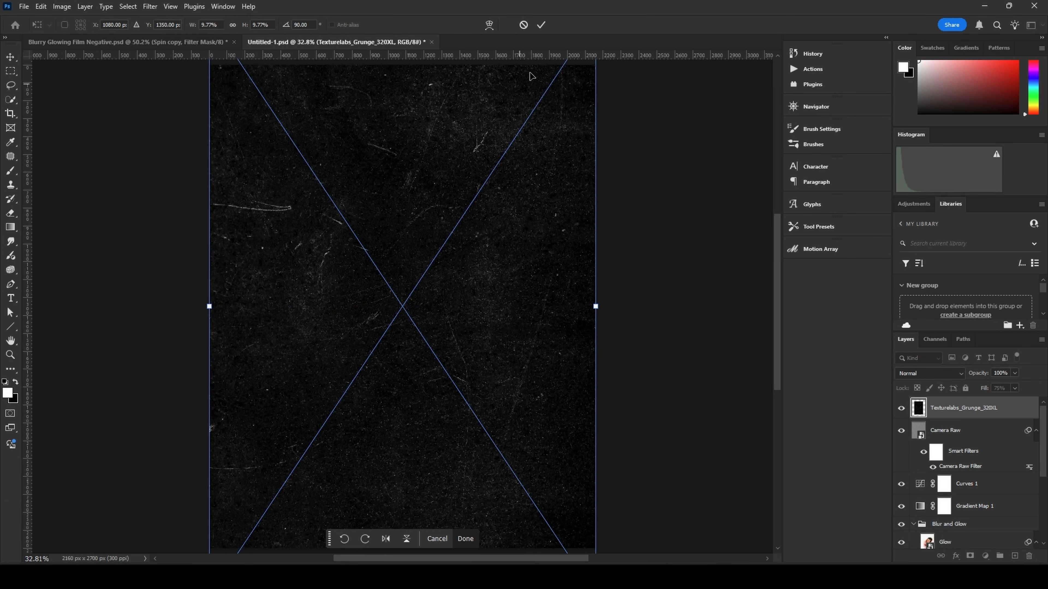
click(541, 25)
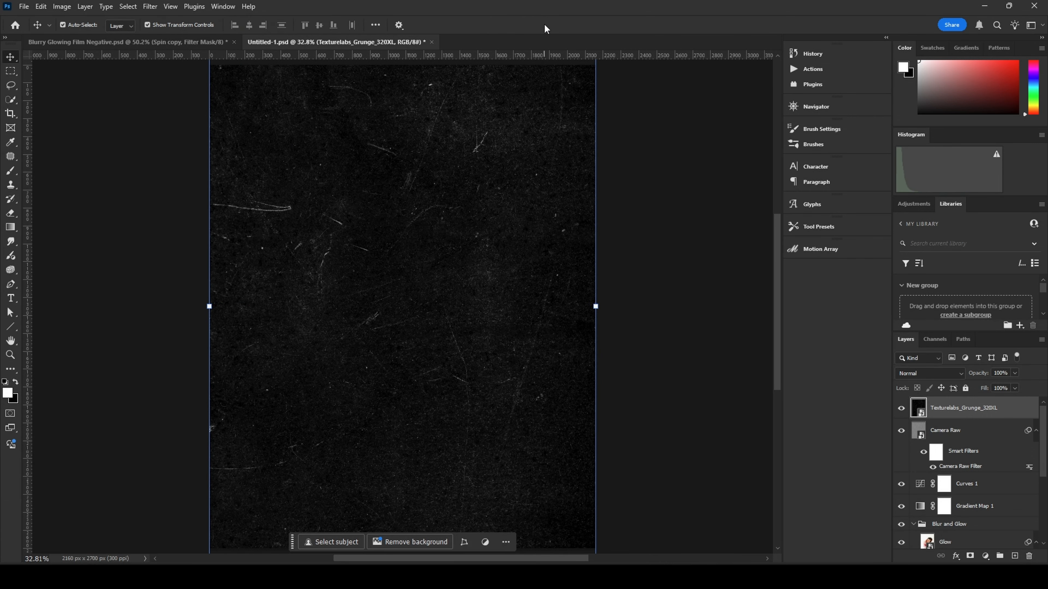
Step: Set the grunge texture layer's blend mode to Screen
click(933, 373)
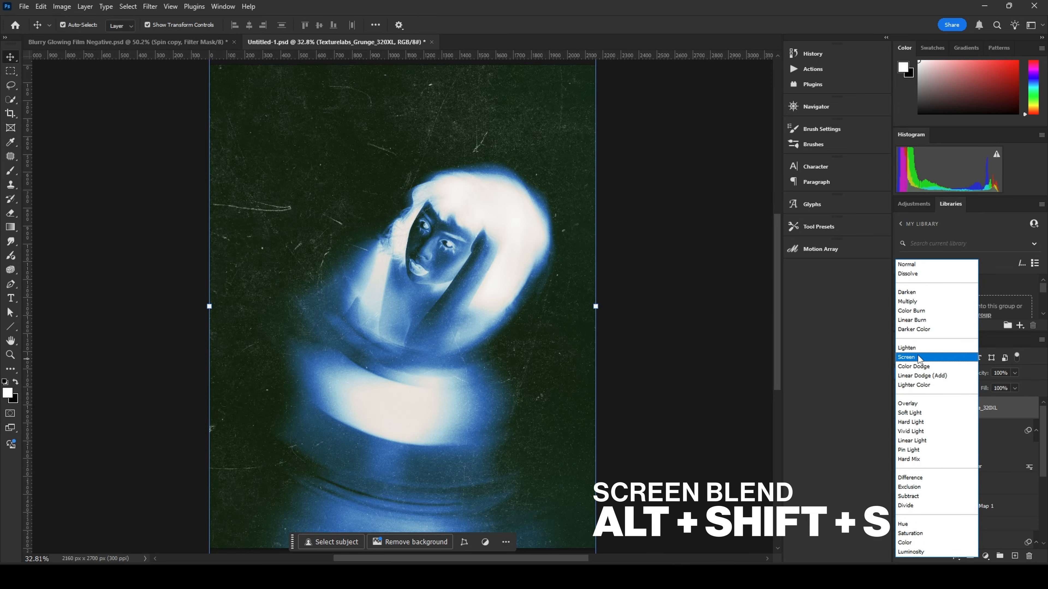
click(919, 358)
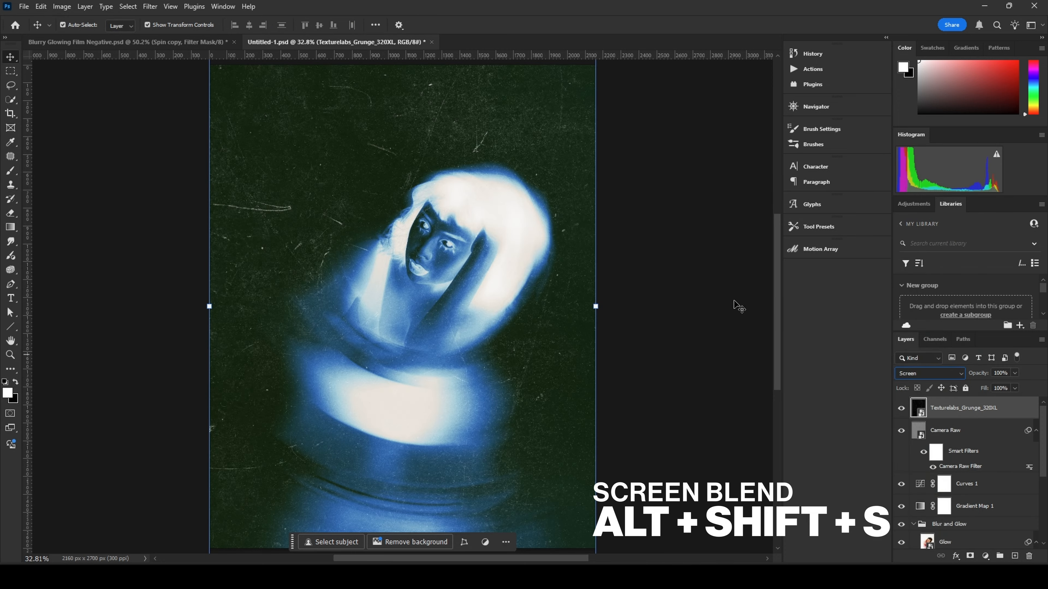
click(611, 278)
Step: Zoom and pan around the image to inspect the grunge scratches over the photo
scroll(286, 223, up, 18)
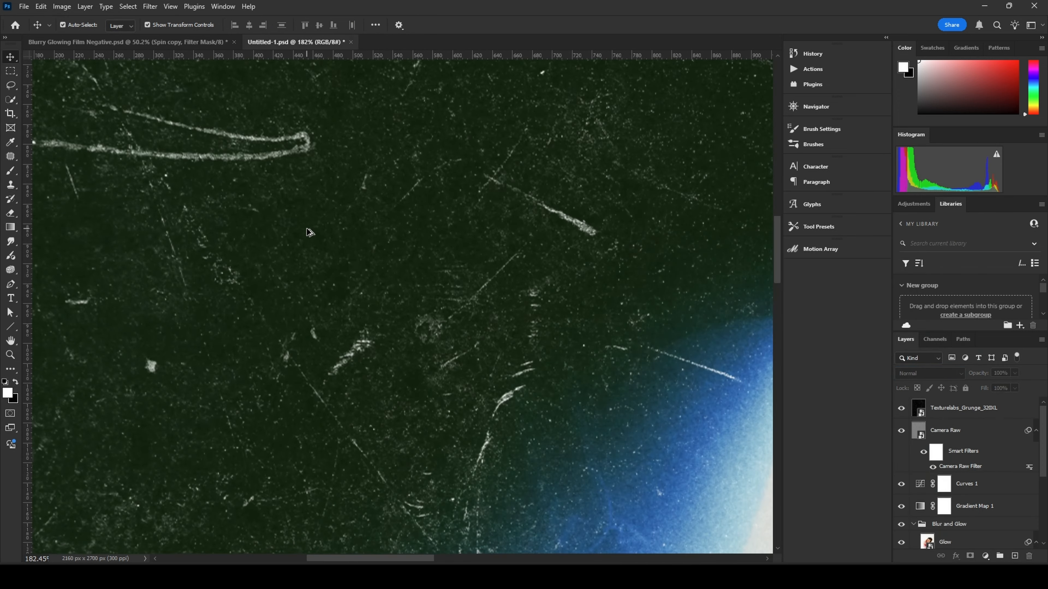
scroll(307, 230, down, 7)
scroll(307, 231, up, 2)
scroll(276, 222, down, 3)
scroll(274, 226, up, 3)
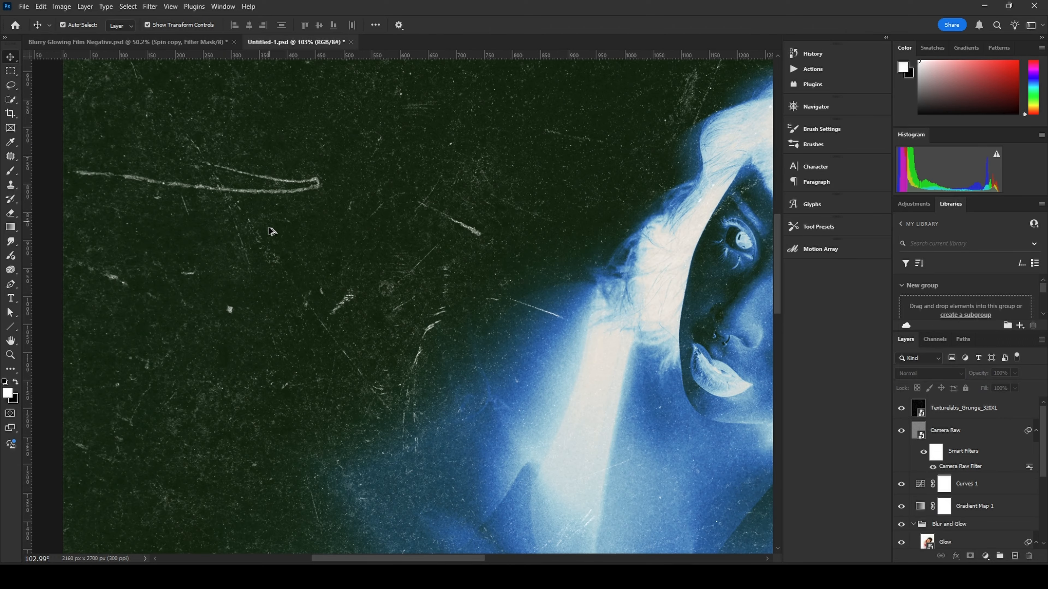
scroll(304, 253, down, 4)
scroll(295, 254, up, 2)
scroll(289, 248, down, 3)
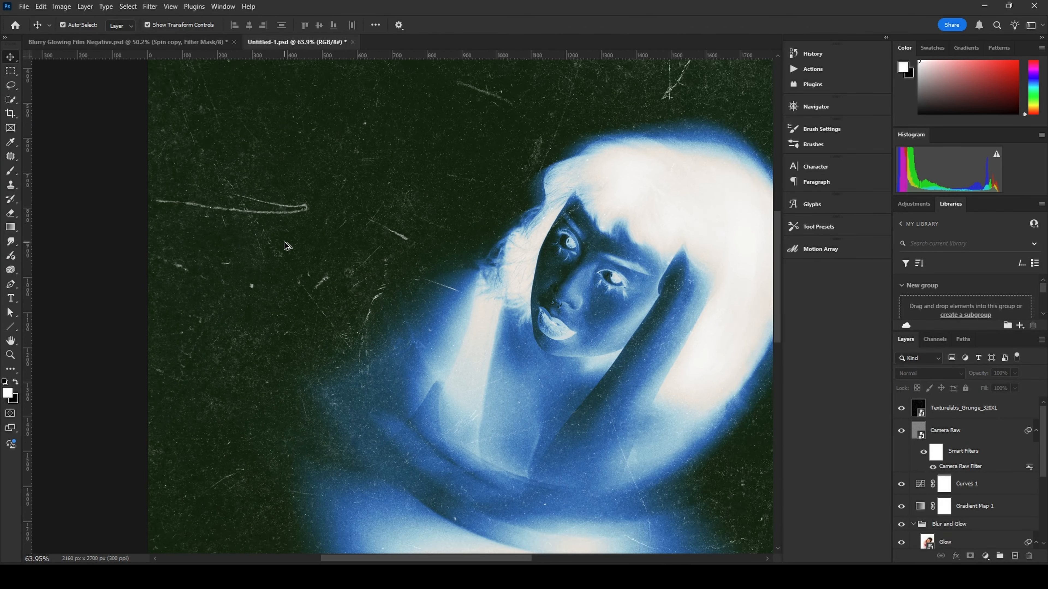
drag(429, 222, 365, 249)
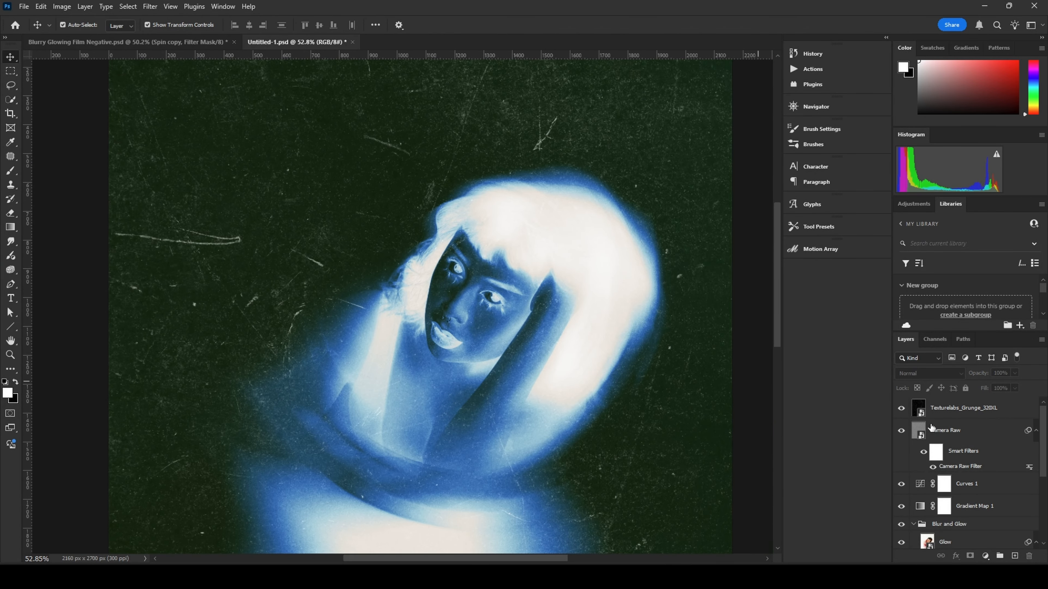
Step: Apply a Gaussian Blur of 0.2 pixel radius to the grunge texture layer
click(977, 409)
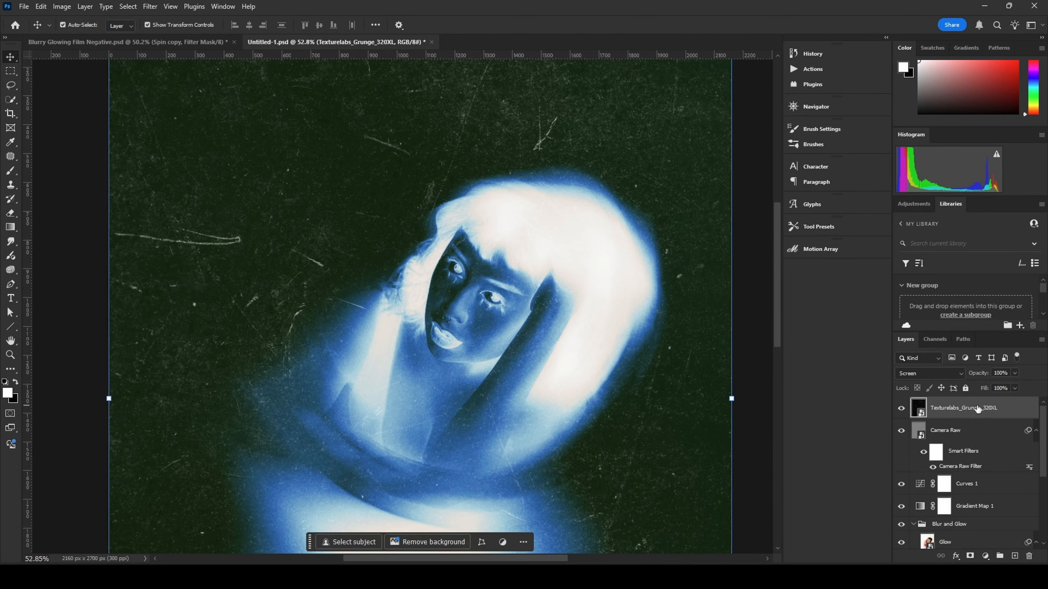
click(150, 6)
mouse_move(207, 168)
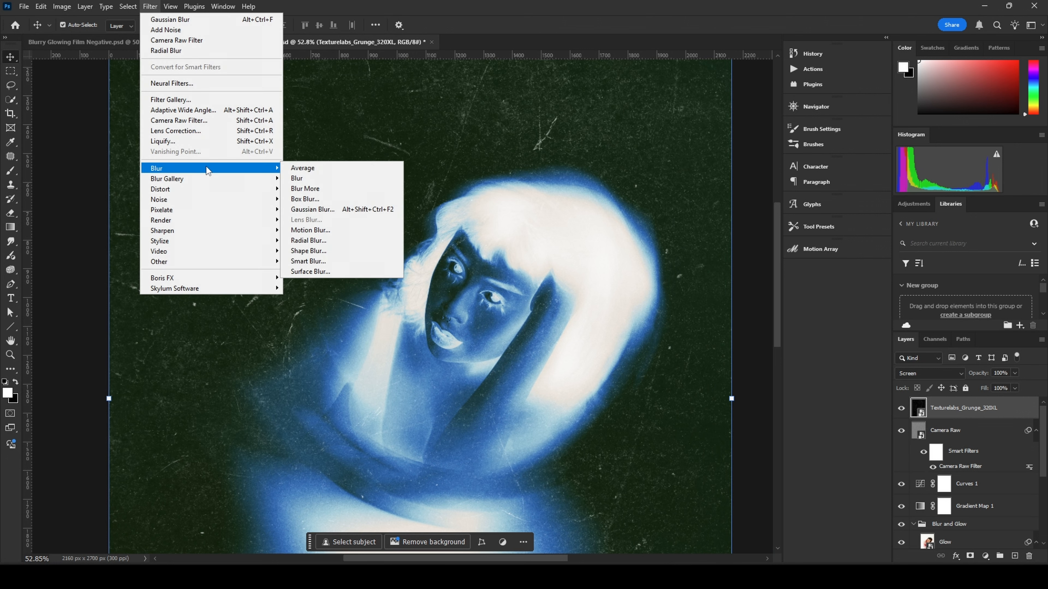
click(319, 209)
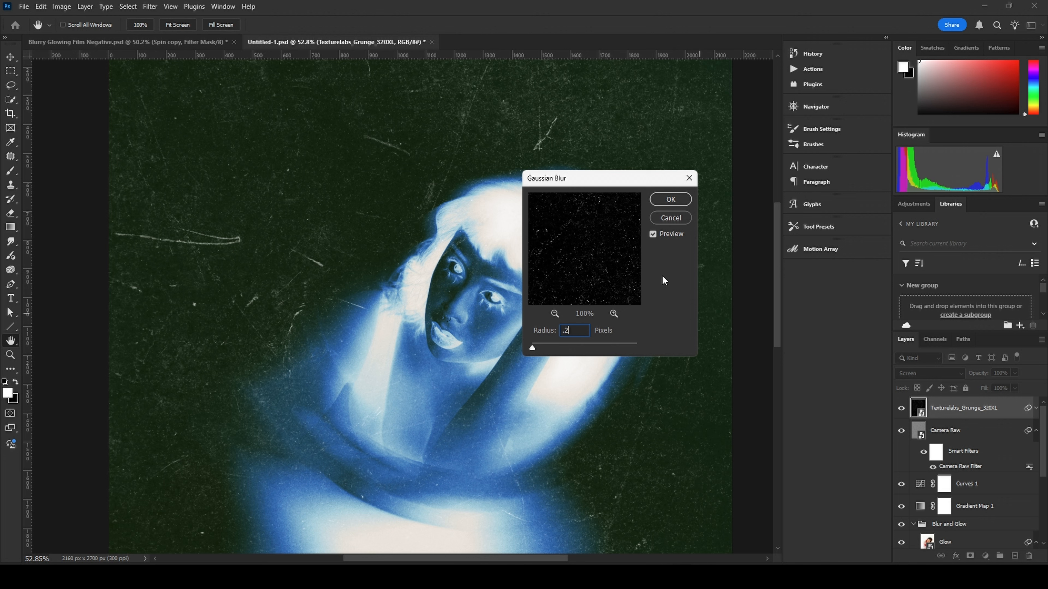
text(.2)
key(Tab)
click(669, 200)
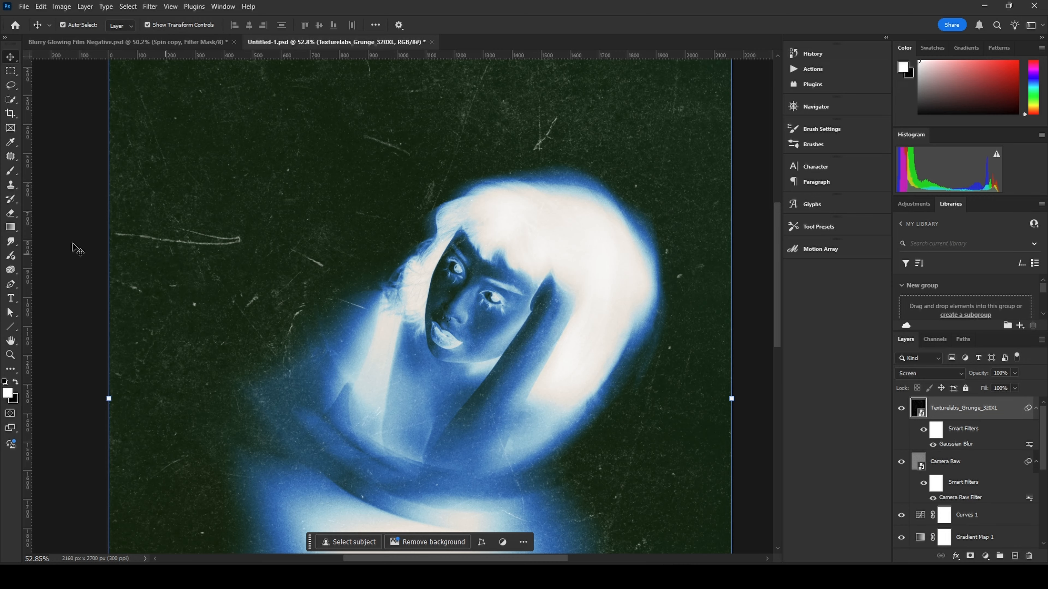
Step: Zoom in and out to inspect the softened grunge texture across the image
scroll(196, 274, up, 5)
scroll(330, 322, up, 2)
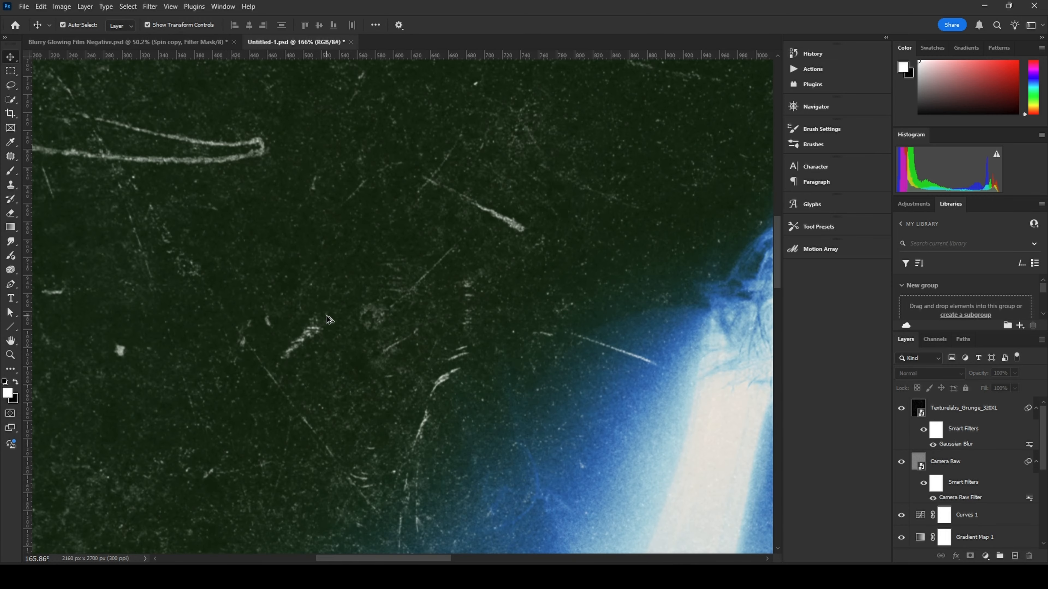
scroll(326, 328, down, 4)
scroll(324, 333, down, 4)
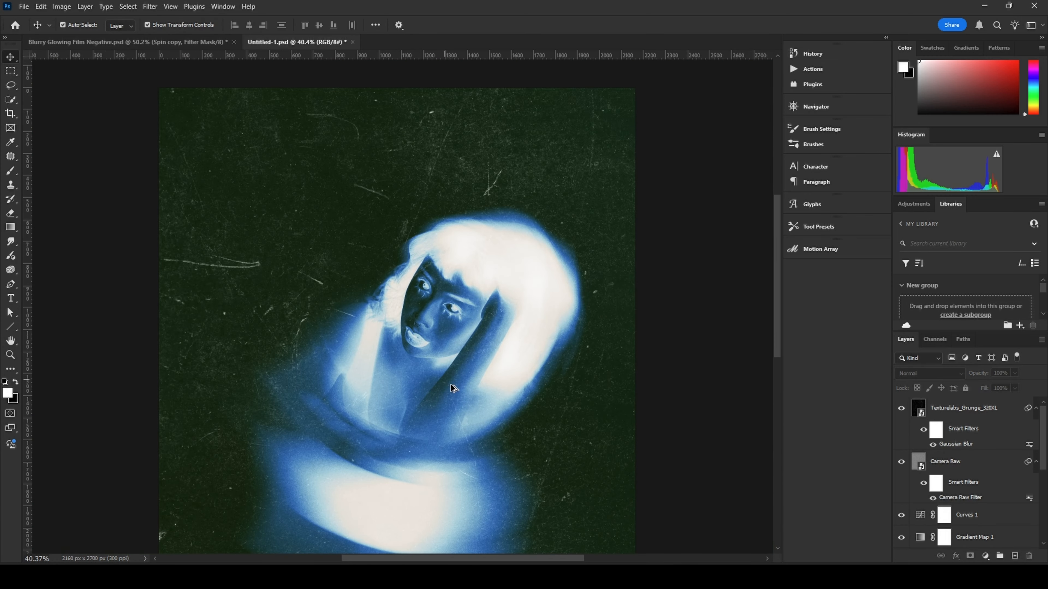
scroll(448, 384, down, 1)
click(995, 412)
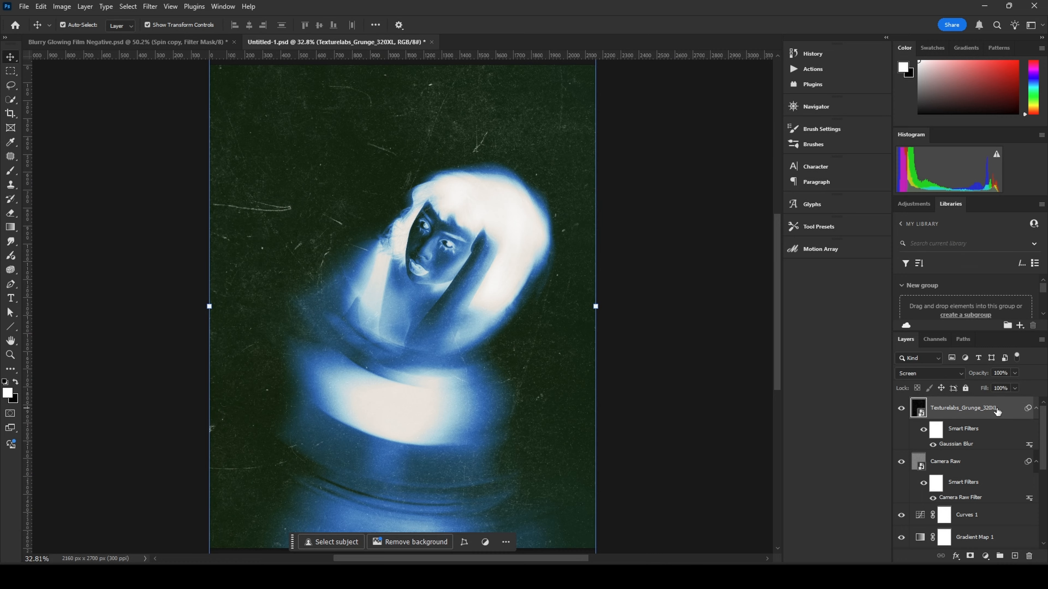
click(675, 193)
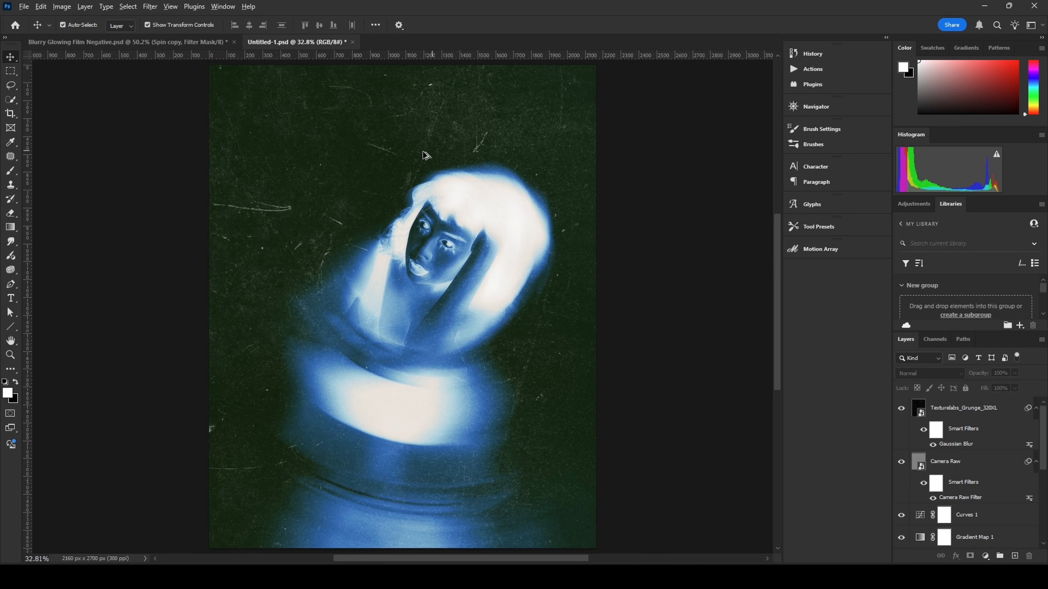
scroll(423, 157, up, 7)
scroll(330, 211, down, 5)
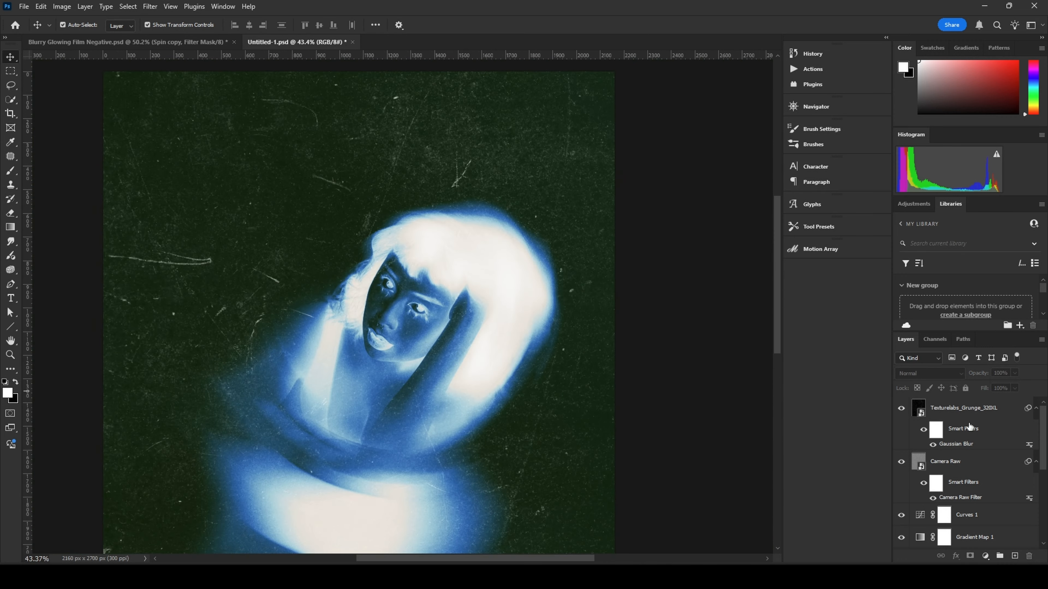
Step: Apply a Levels adjustment to the grunge texture layer with the midtone value set to 0.88
click(985, 416)
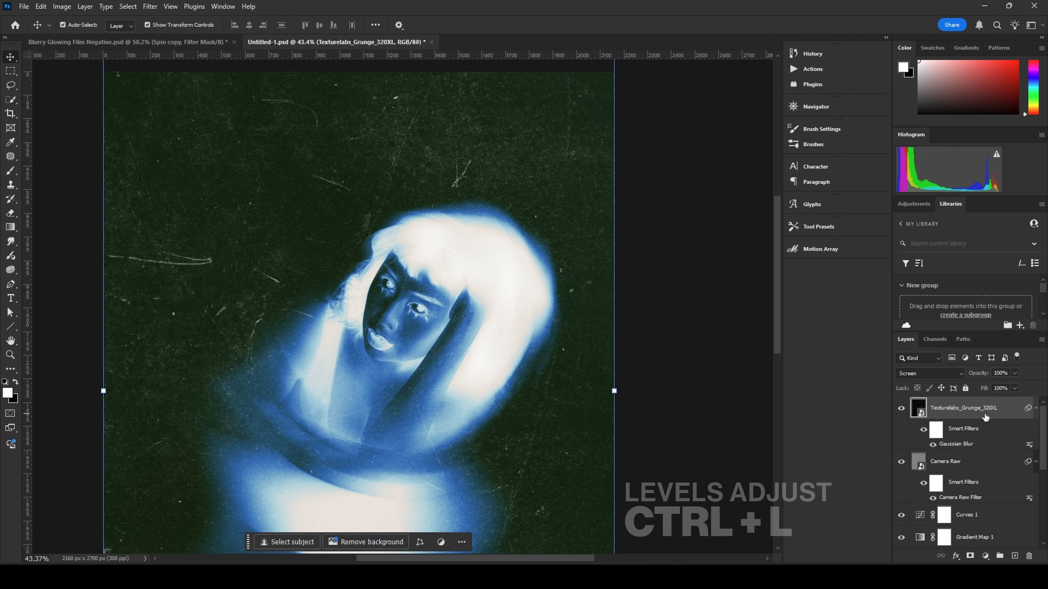
key(ctrl+l)
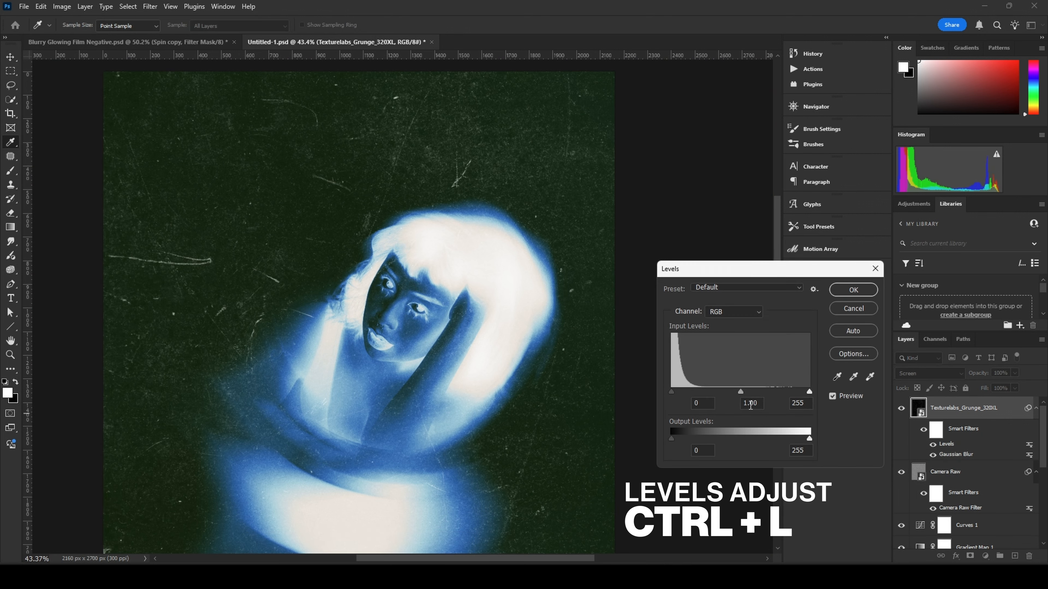
drag(740, 391, 747, 390)
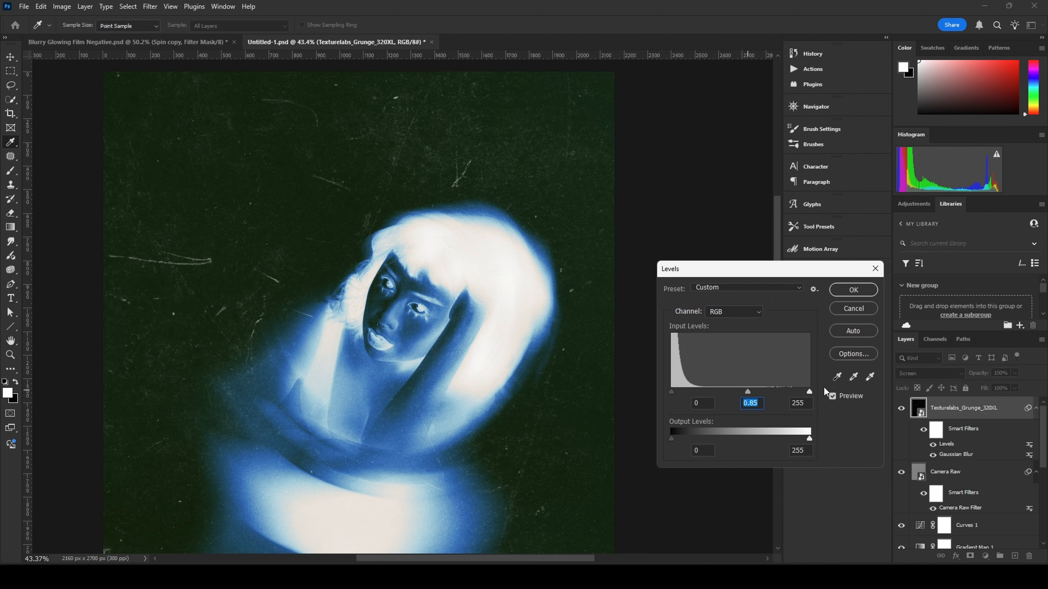
text(.88)
click(853, 290)
Step: Group all the effect layers above the original photo layer and name the group Final Process
key(v)
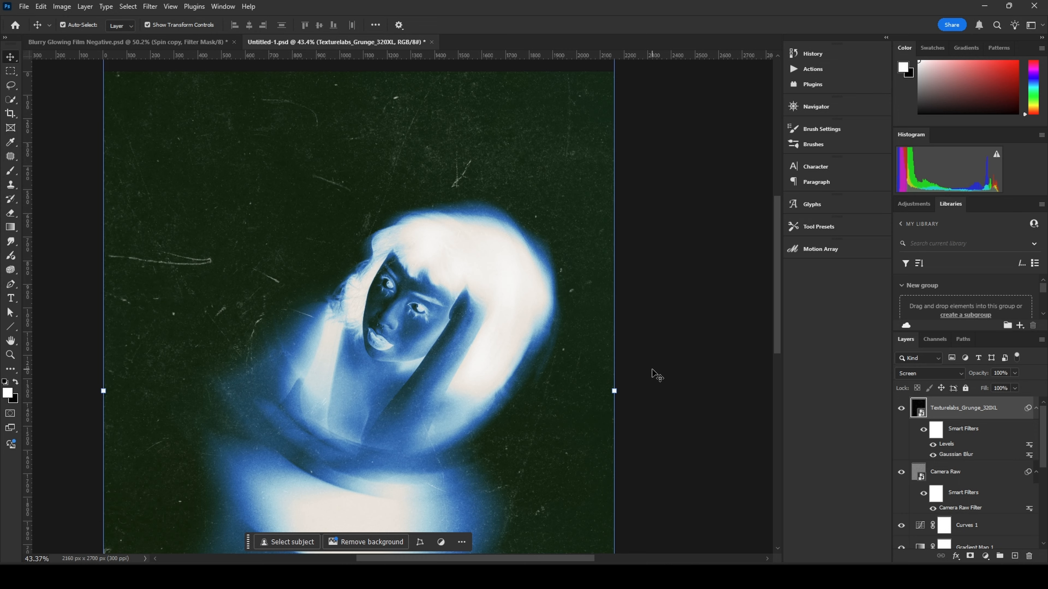
alt+scroll(652, 371, down, 3)
click(652, 370)
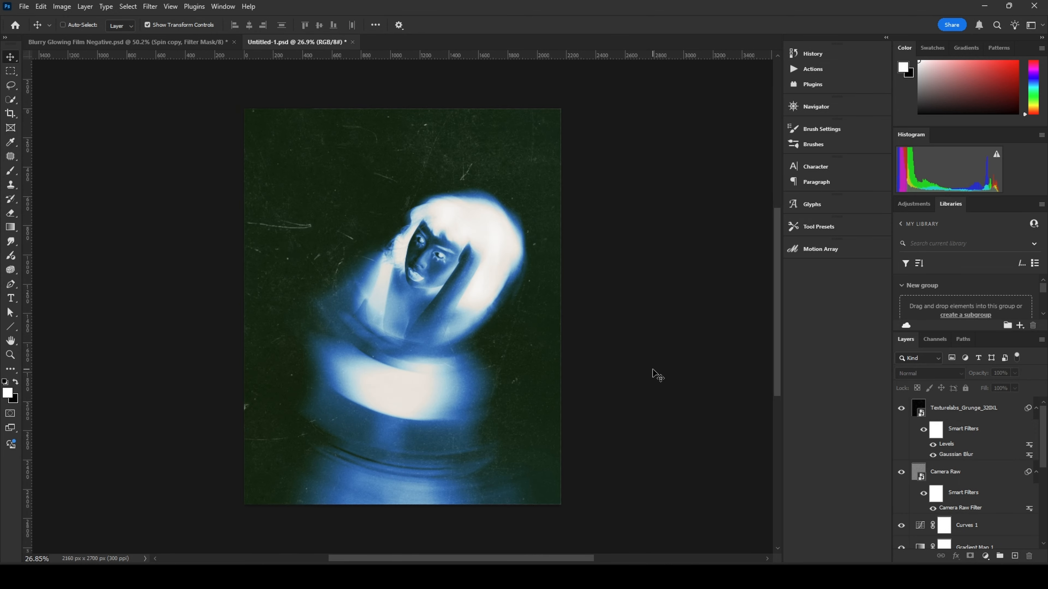
alt+scroll(656, 373, up, 1)
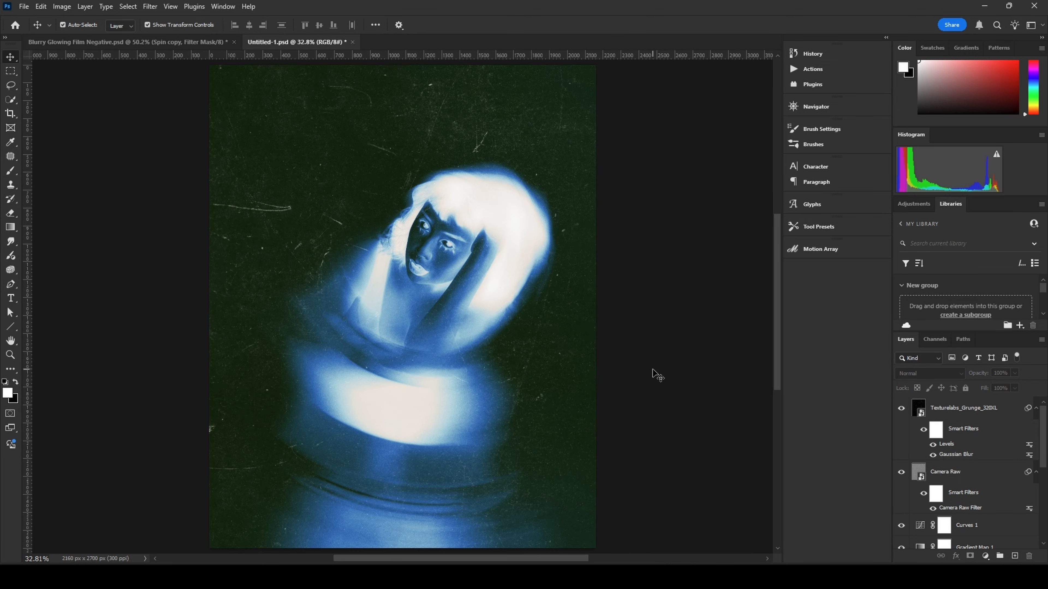
click(976, 408)
scroll(984, 470, down, 5)
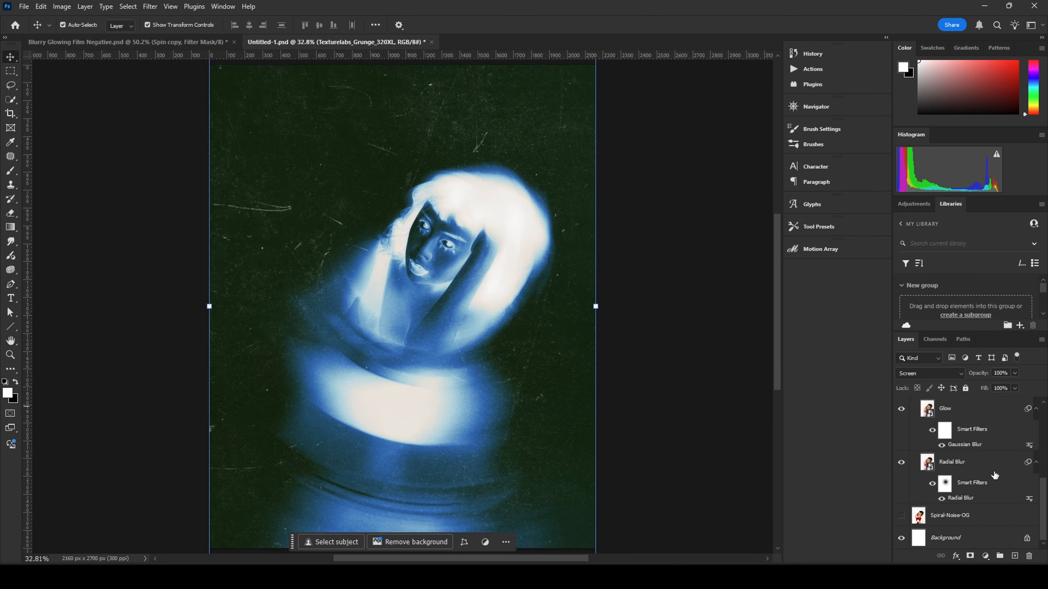
shift+click(970, 471)
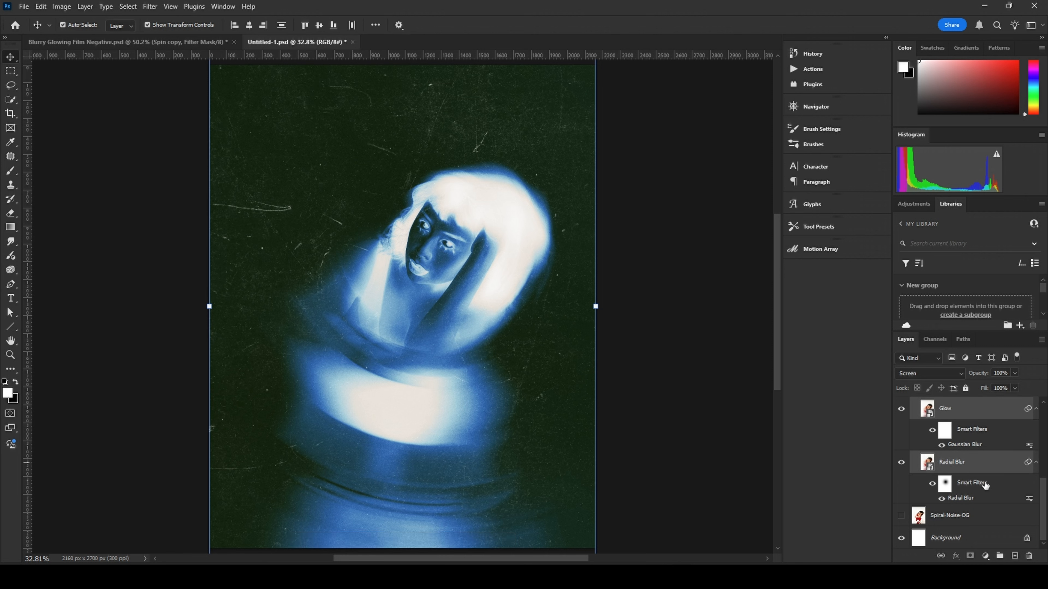
key(ctrl+g)
double_click(949, 404)
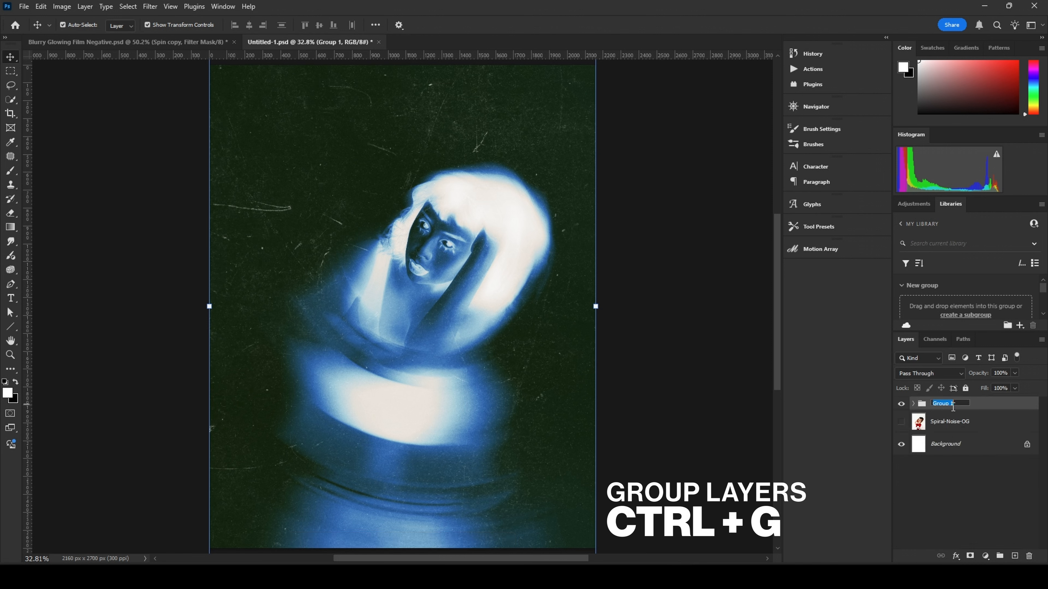
text(Final Proces)
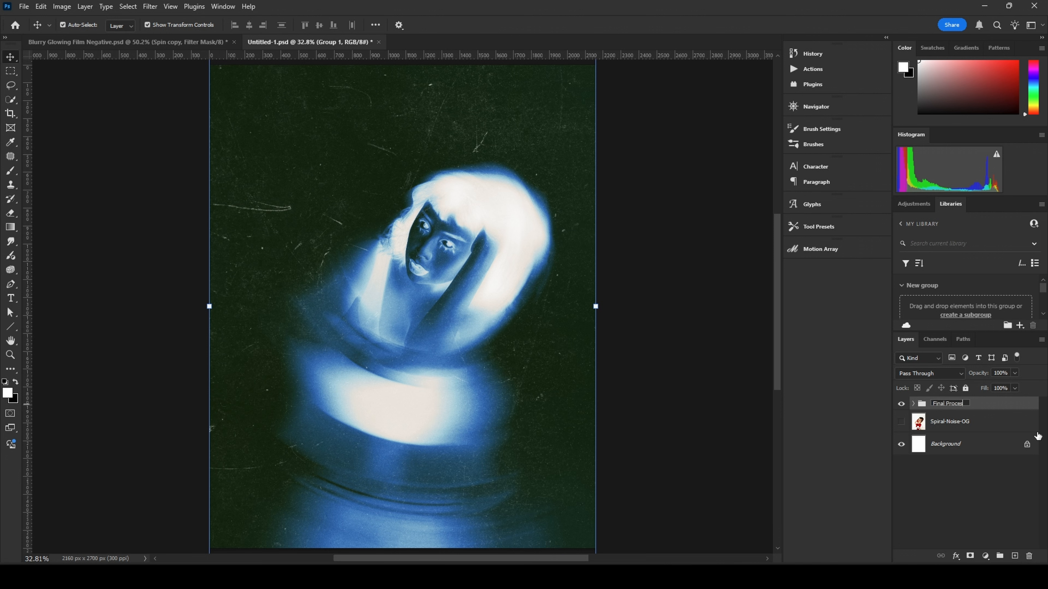
text(s)
key(Return)
Step: Rename the Spiral-Noise-OG layer to Original
double_click(953, 422)
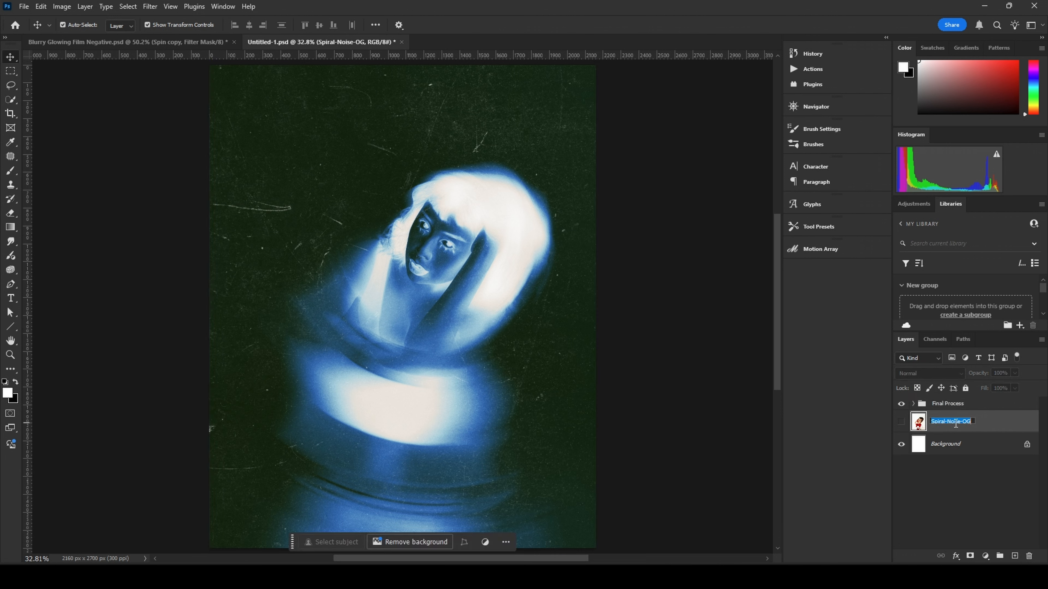
text(Original)
key(Return)
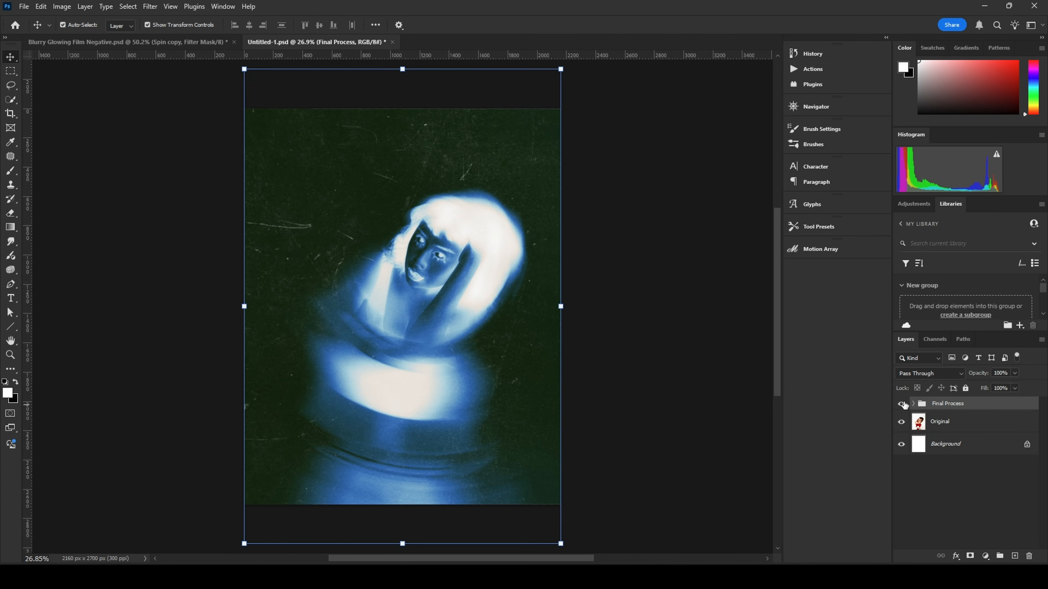
Step: Hide the Final Process group to compare against the original photo, then show the group again
click(902, 404)
click(591, 358)
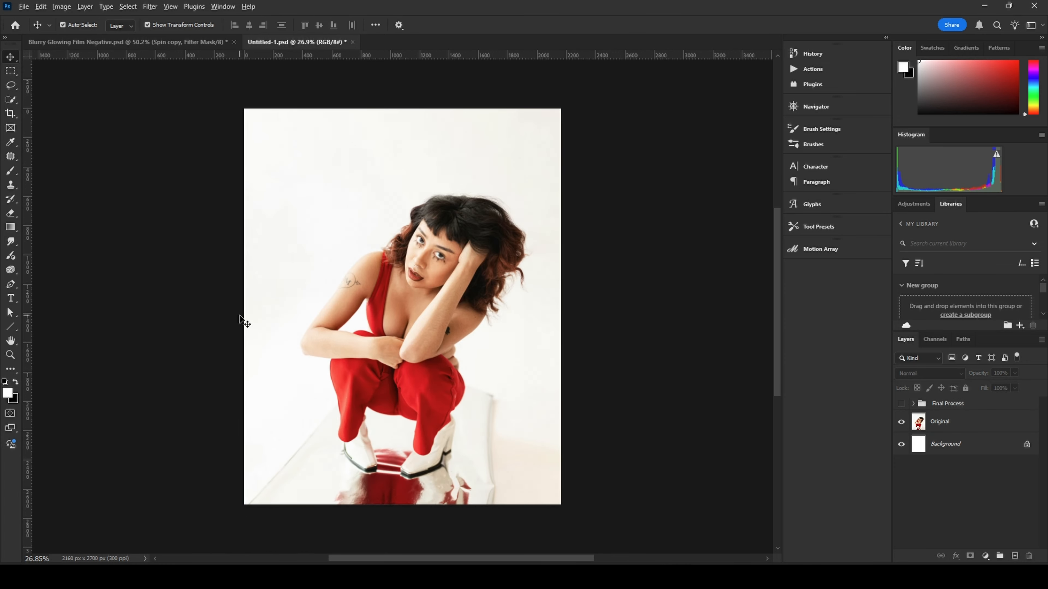
scroll(288, 316, up, 3)
scroll(695, 323, down, 4)
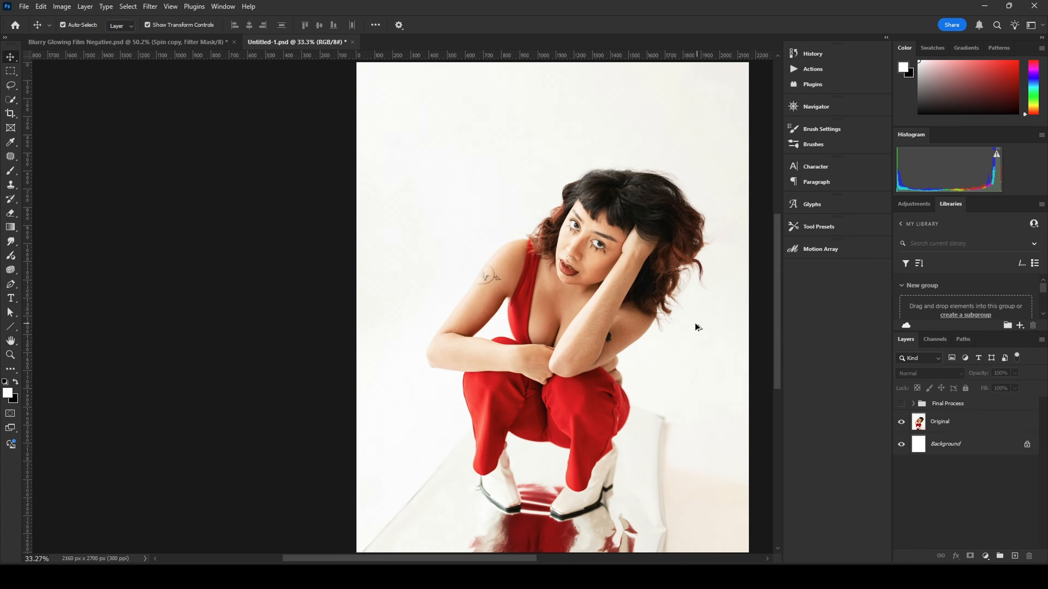
drag(683, 330, 641, 327)
key(ctrl+0)
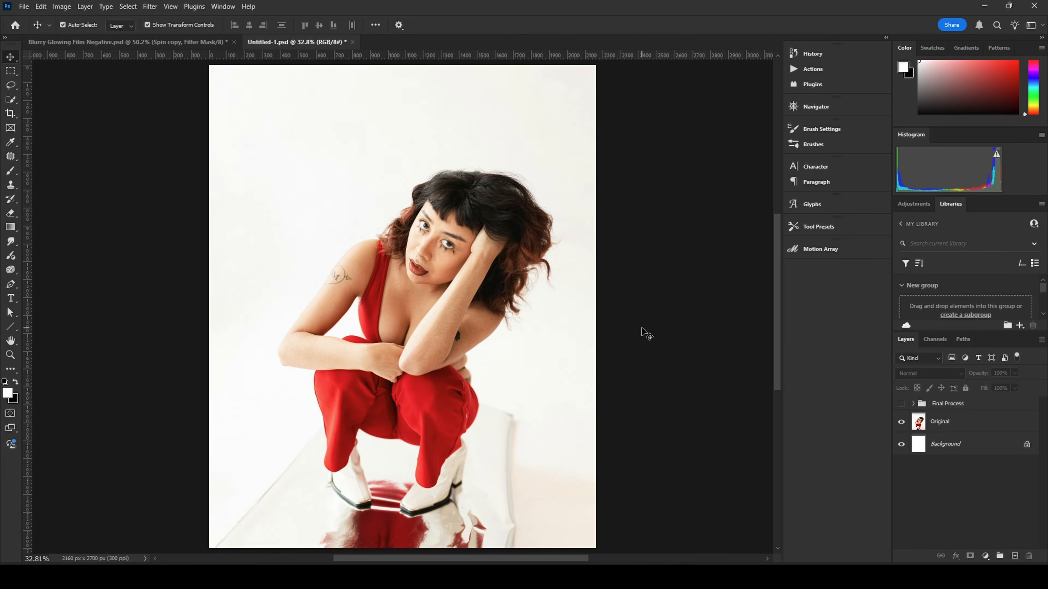
click(901, 404)
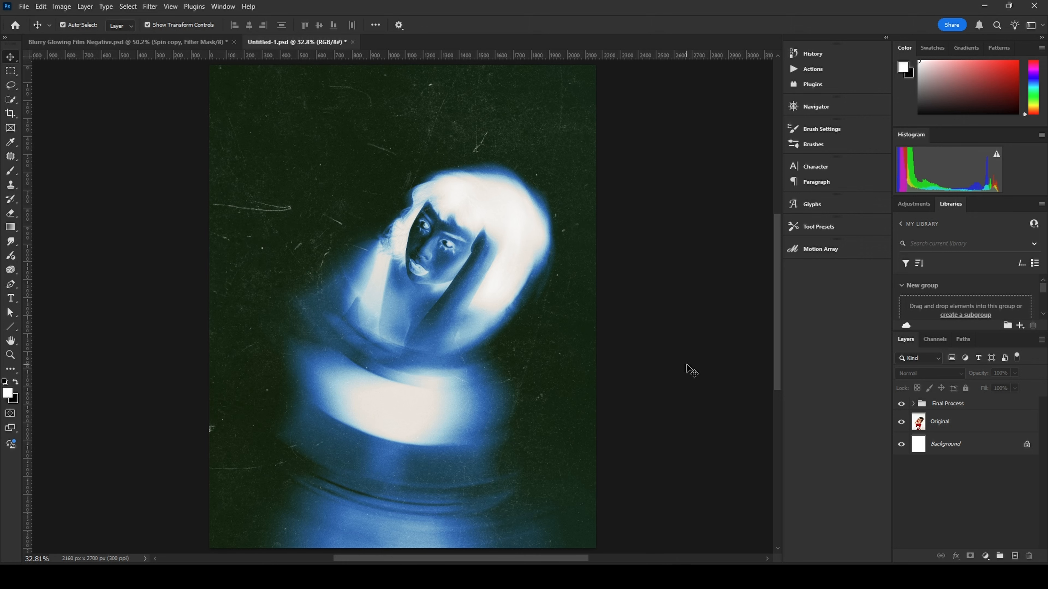
Step: Zoom in and out to inspect the finished film negative effect across the image
scroll(528, 415, up, 3)
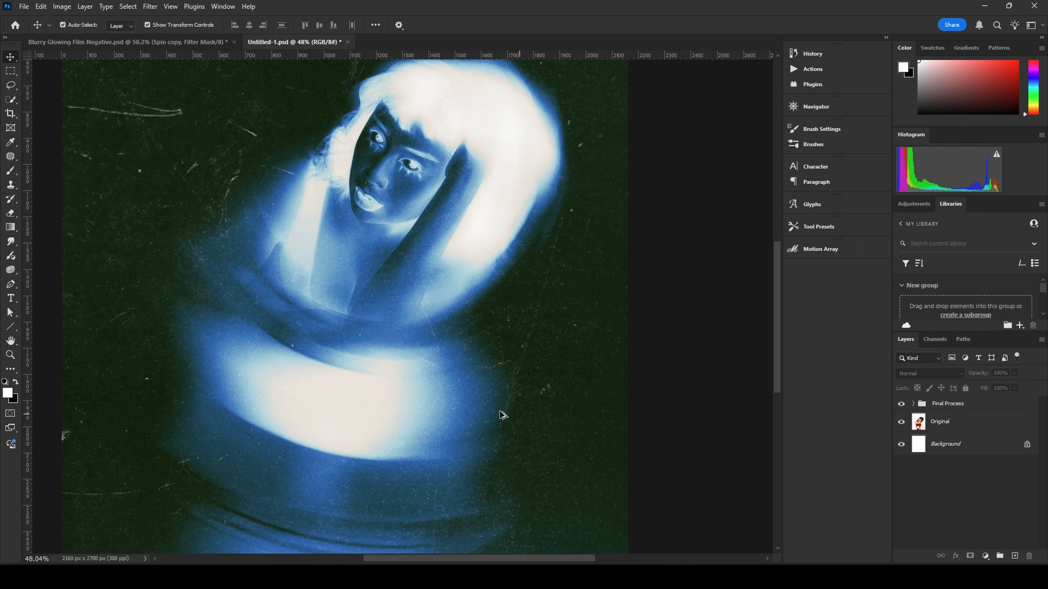
scroll(478, 305, down, 3)
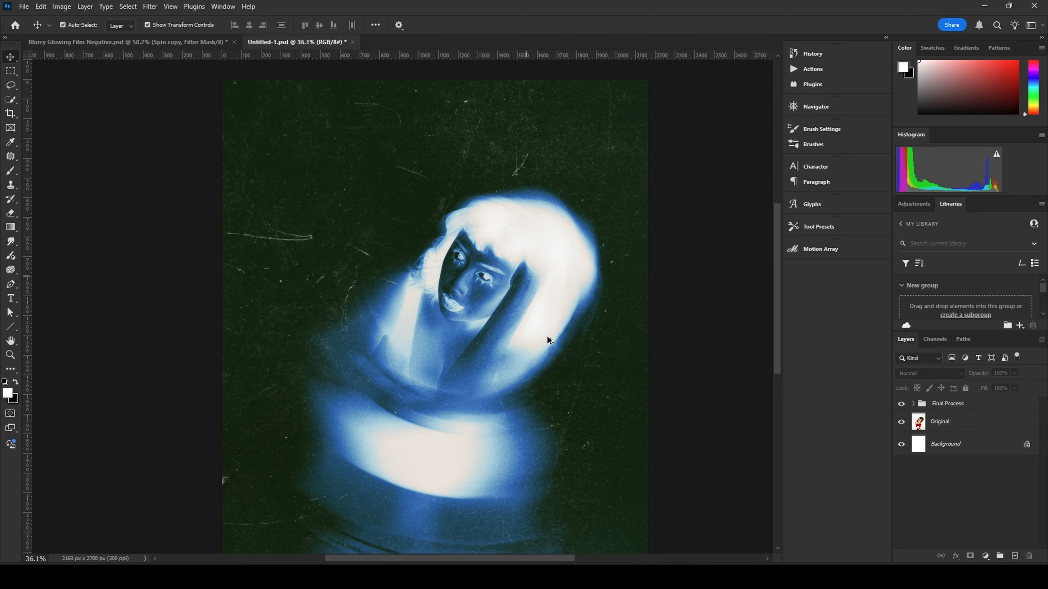
drag(522, 377, 483, 342)
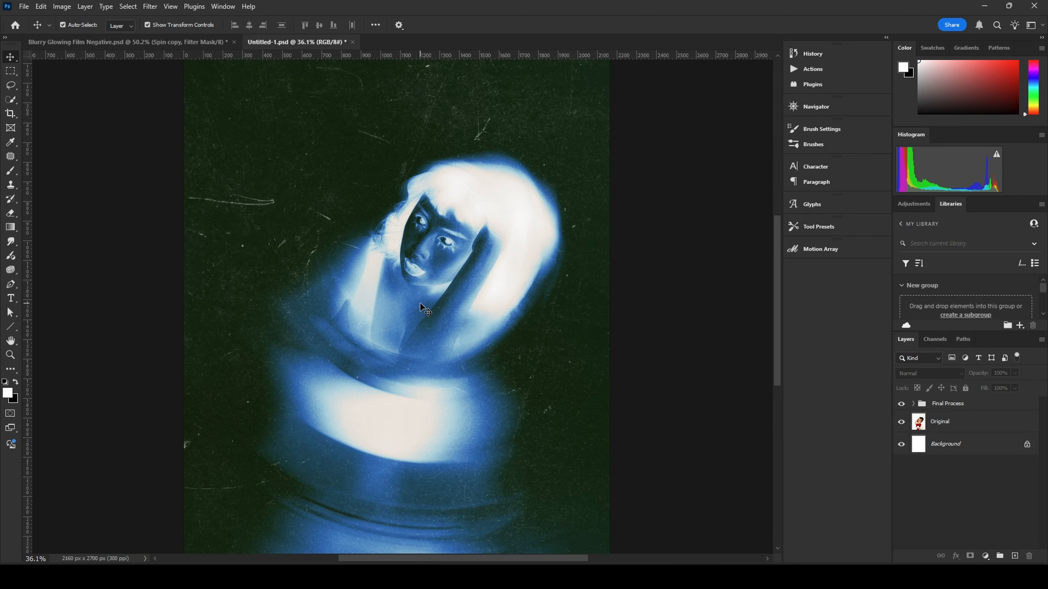
scroll(420, 303, down, 1)
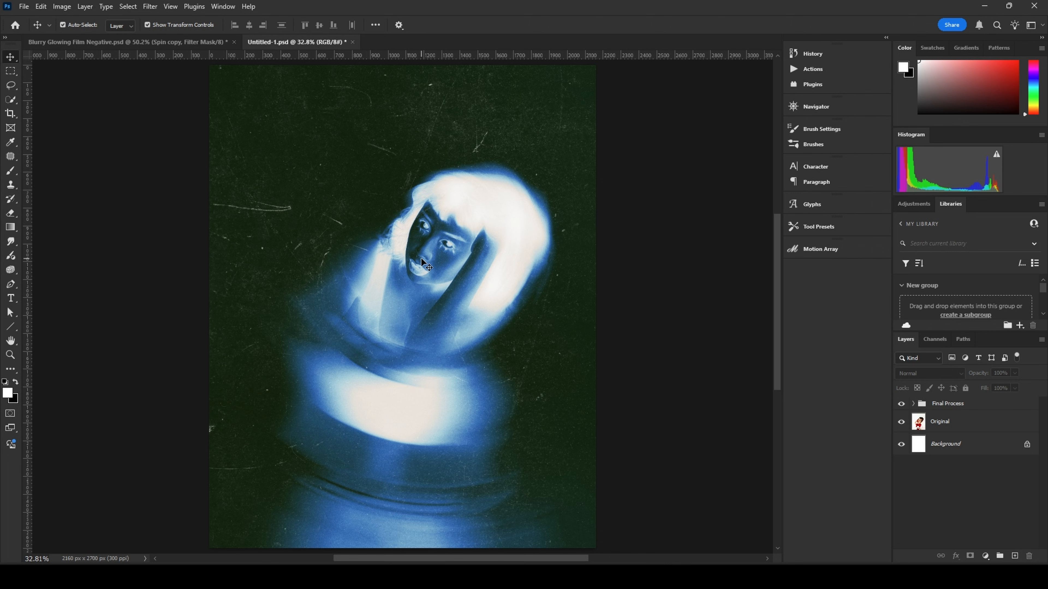
scroll(425, 256, up, 3)
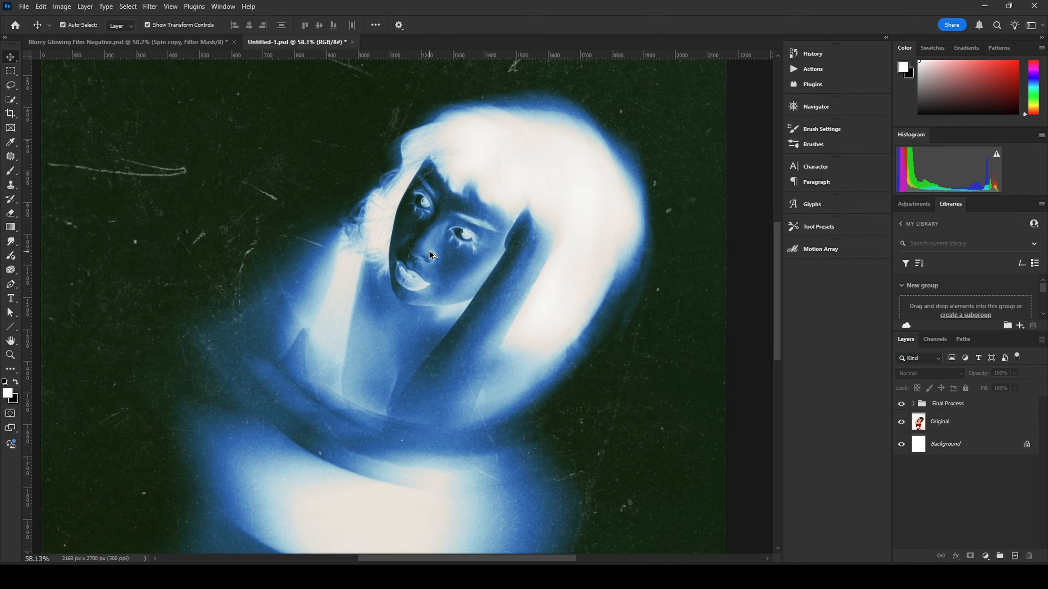
scroll(431, 253, down, 3)
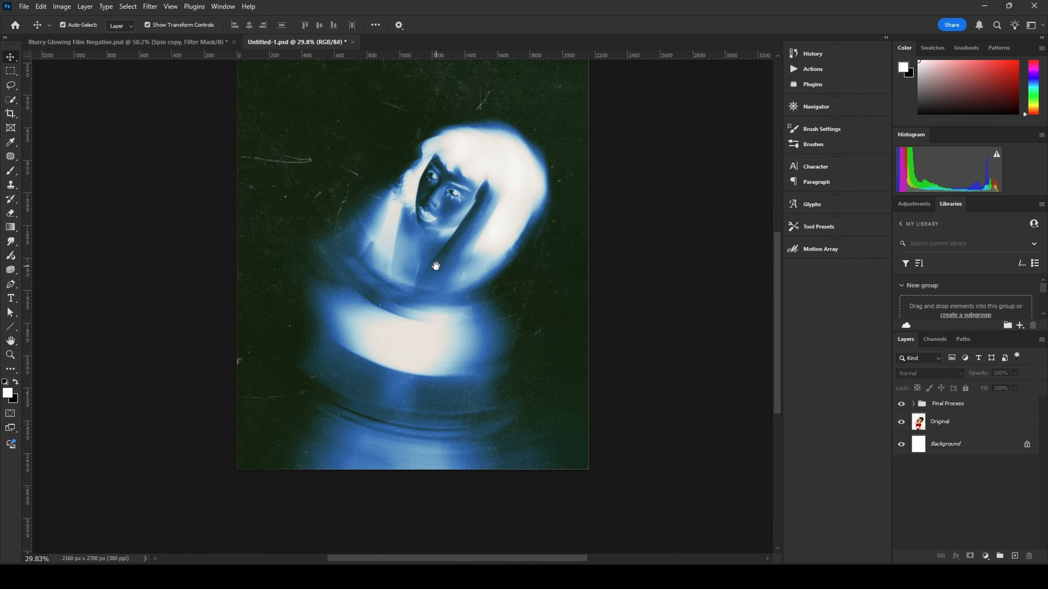
scroll(394, 285, up, 1)
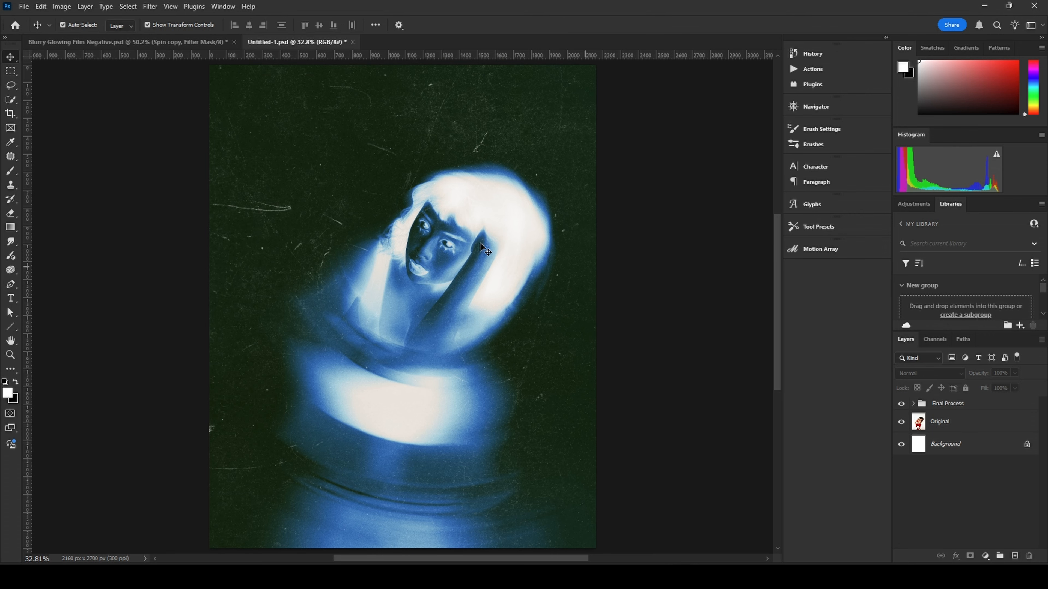
scroll(398, 234, up, 5)
scroll(403, 248, down, 4)
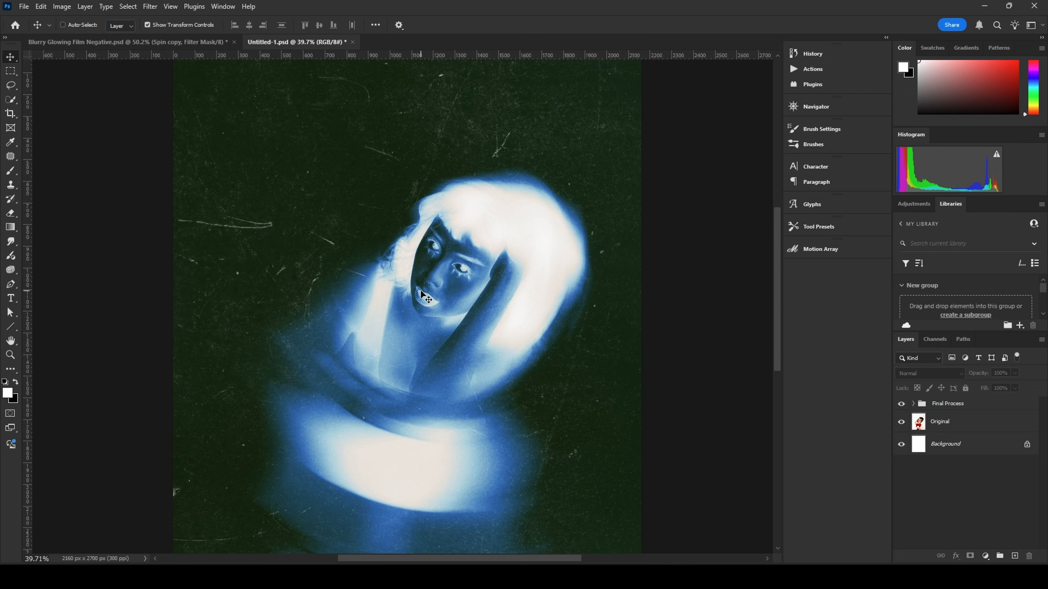
scroll(421, 294, down, 1)
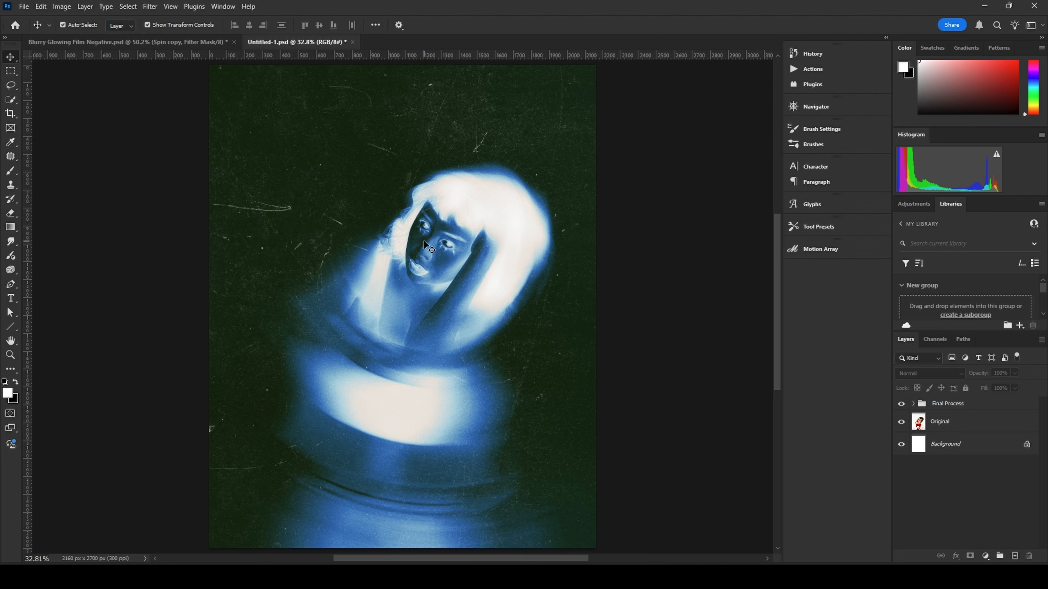
scroll(429, 248, up, 10)
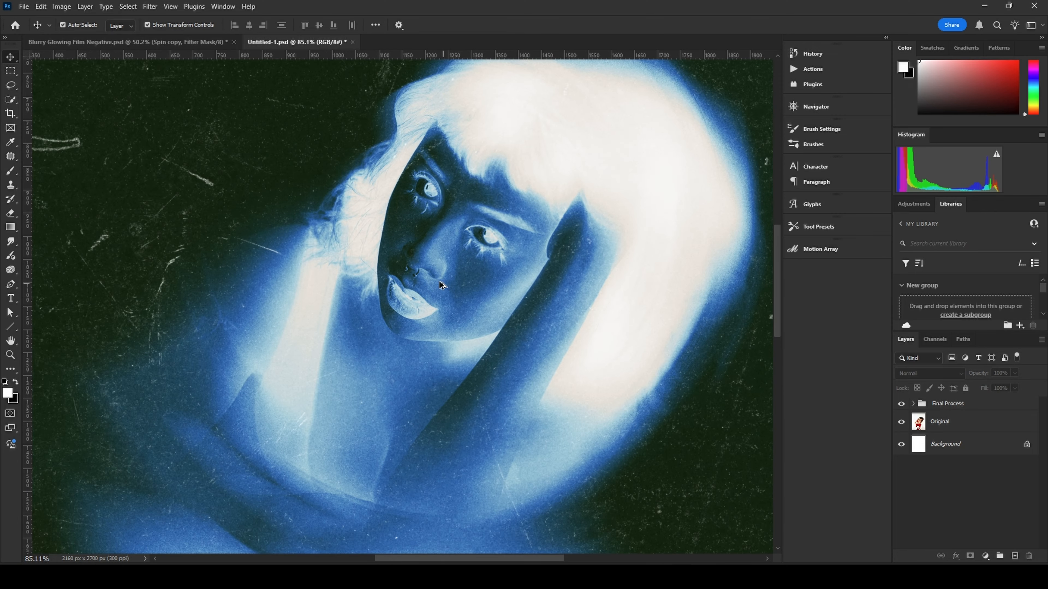
scroll(485, 305, down, 10)
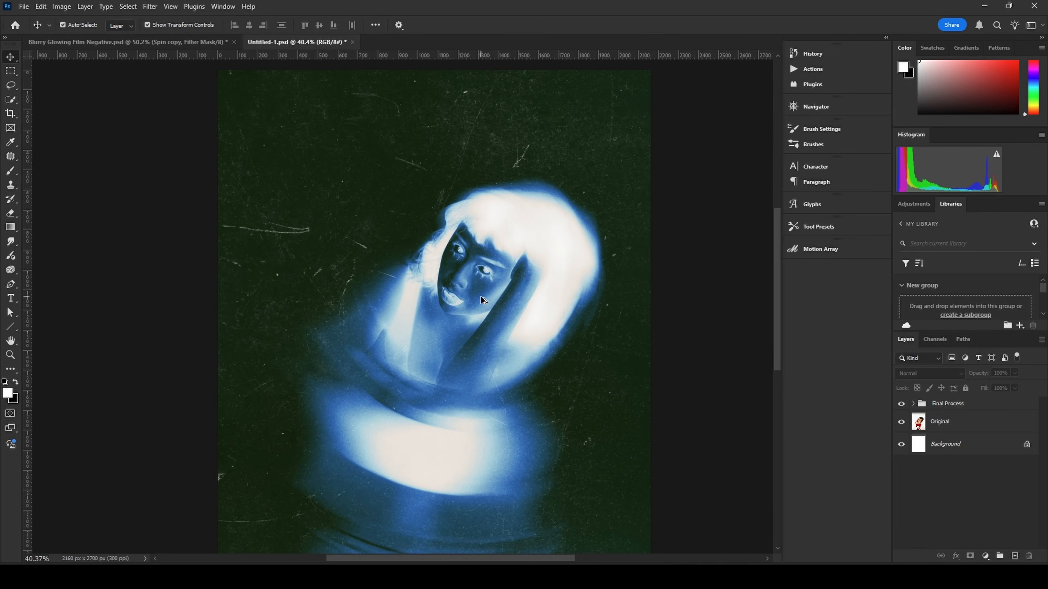
scroll(555, 374, down, 1)
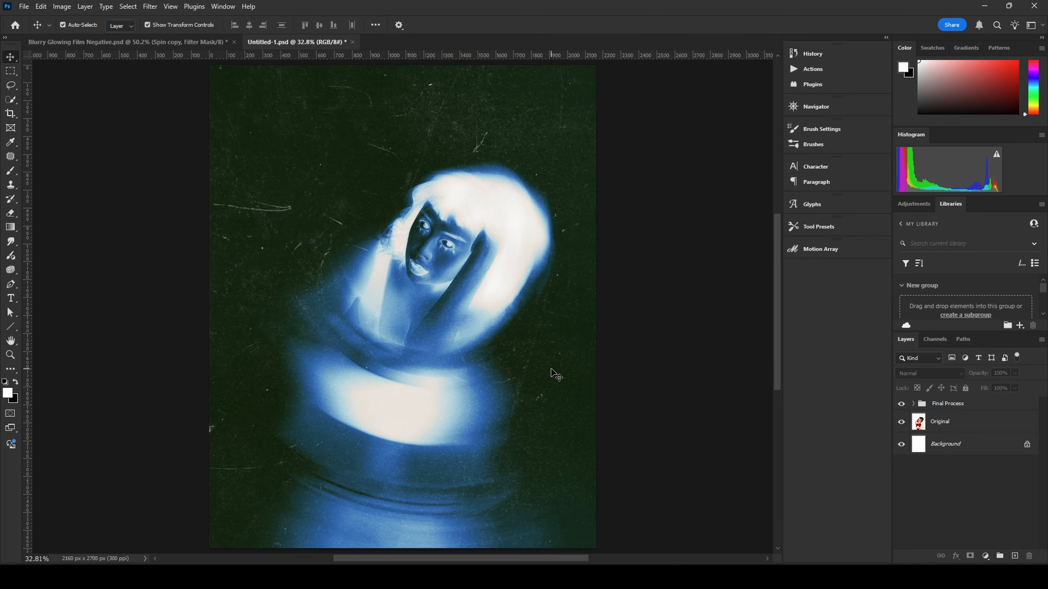